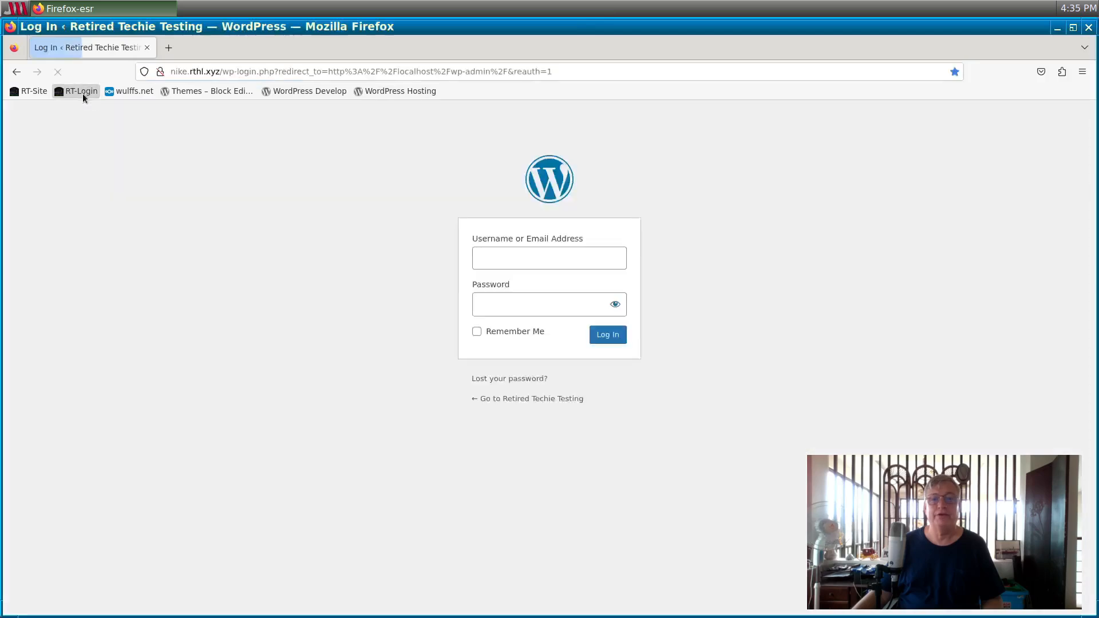
# Log in to the WordPress admin site as rt with the account password and look over the dashboard.
pyautogui.write('rt')
pyautogui.press('Tab')
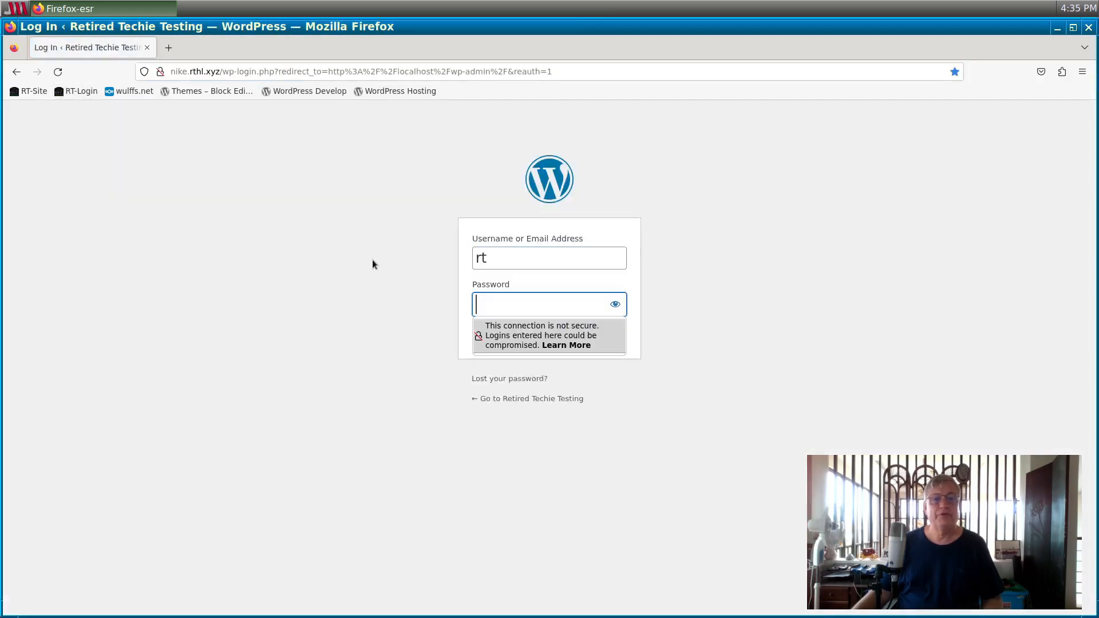
pyautogui.write('**********')
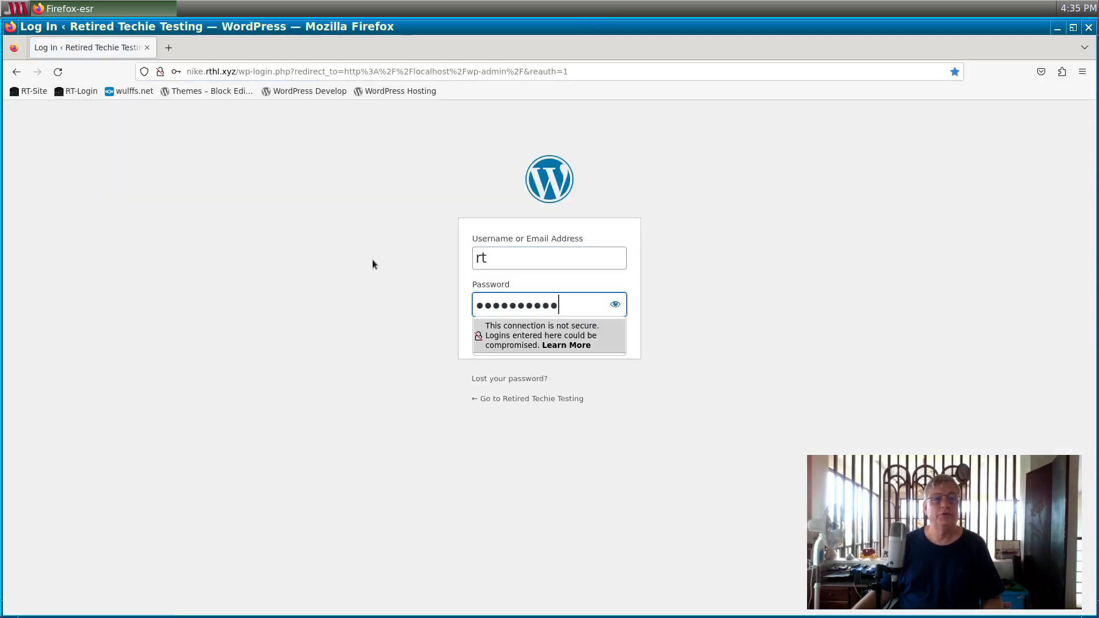
pyautogui.press('Return')
pyautogui.click(298, 222)
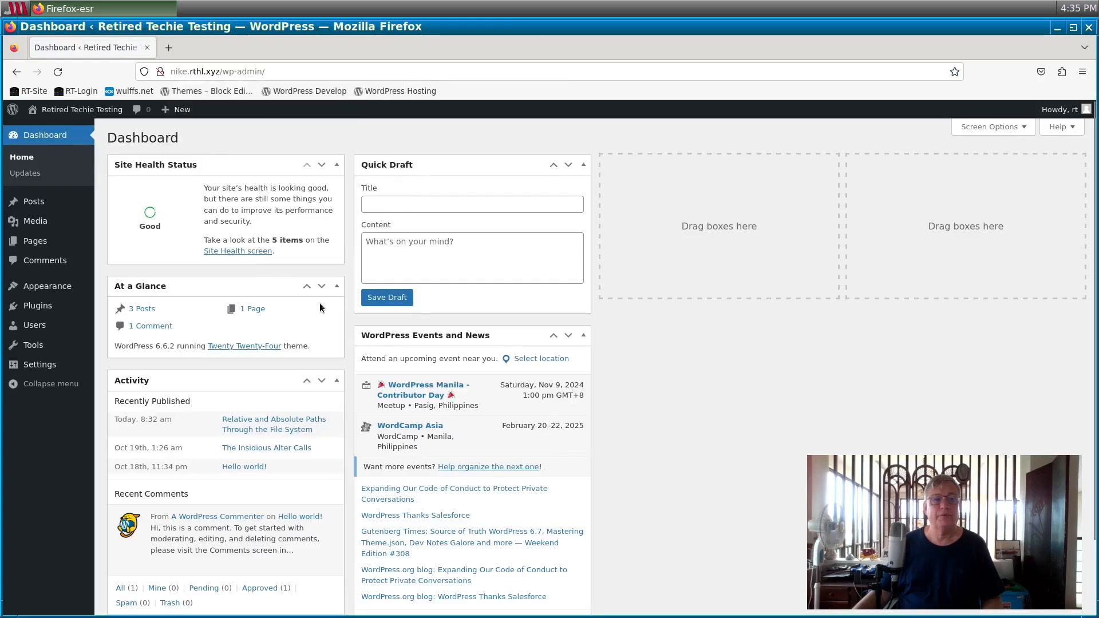
pyautogui.scroll(-3, 189, 388)
pyautogui.scroll(3, 252, 336)
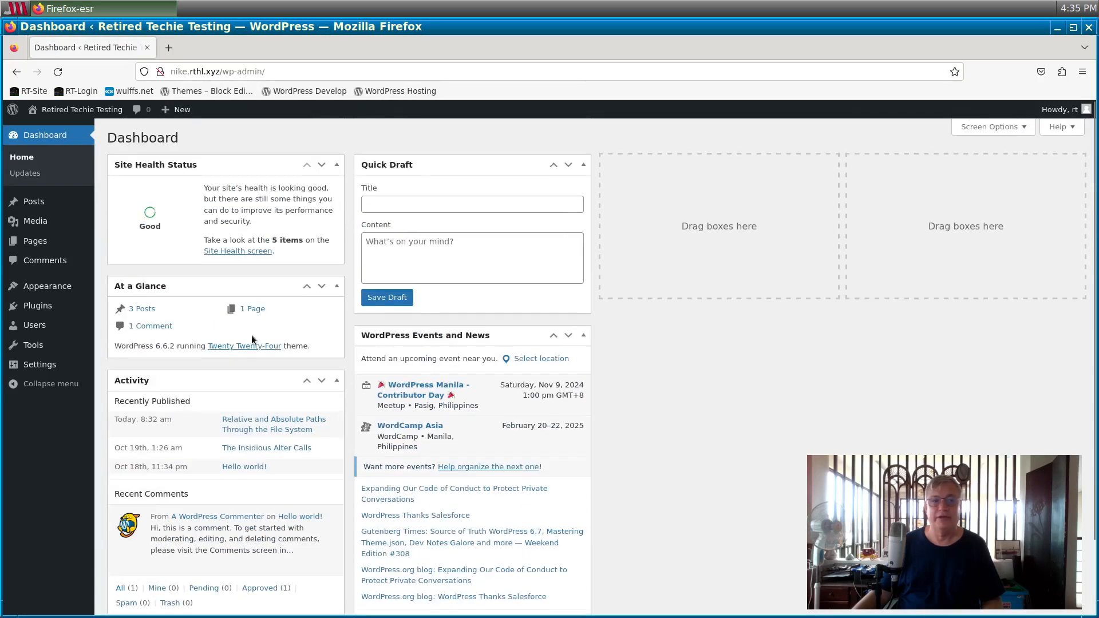
# Search the directory of new plugins for "create block".
pyautogui.click(32, 307)
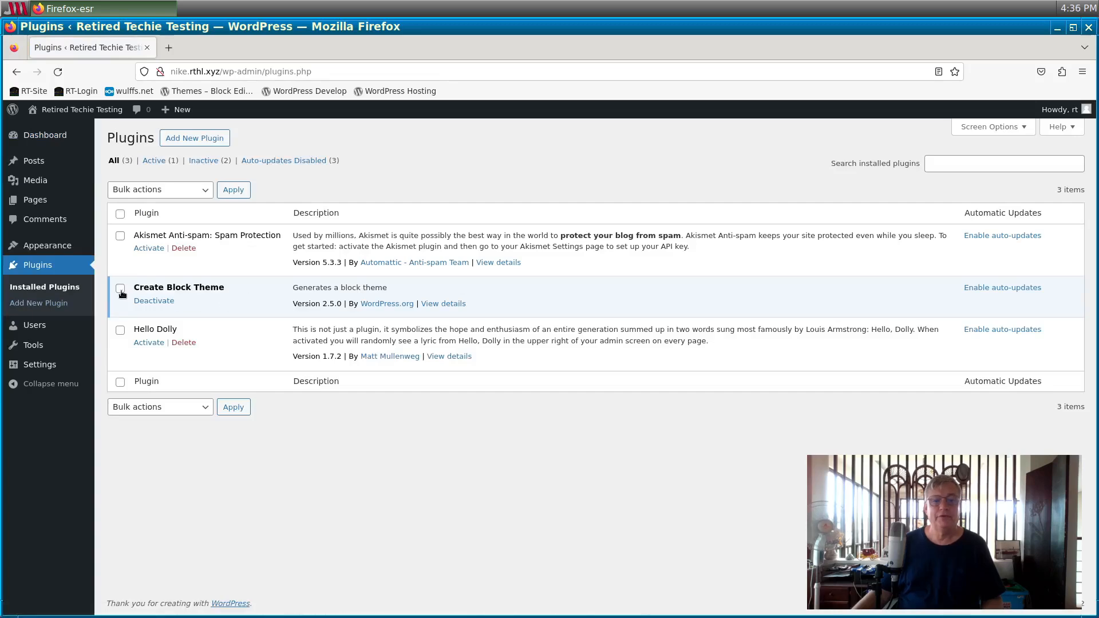
pyautogui.click(203, 138)
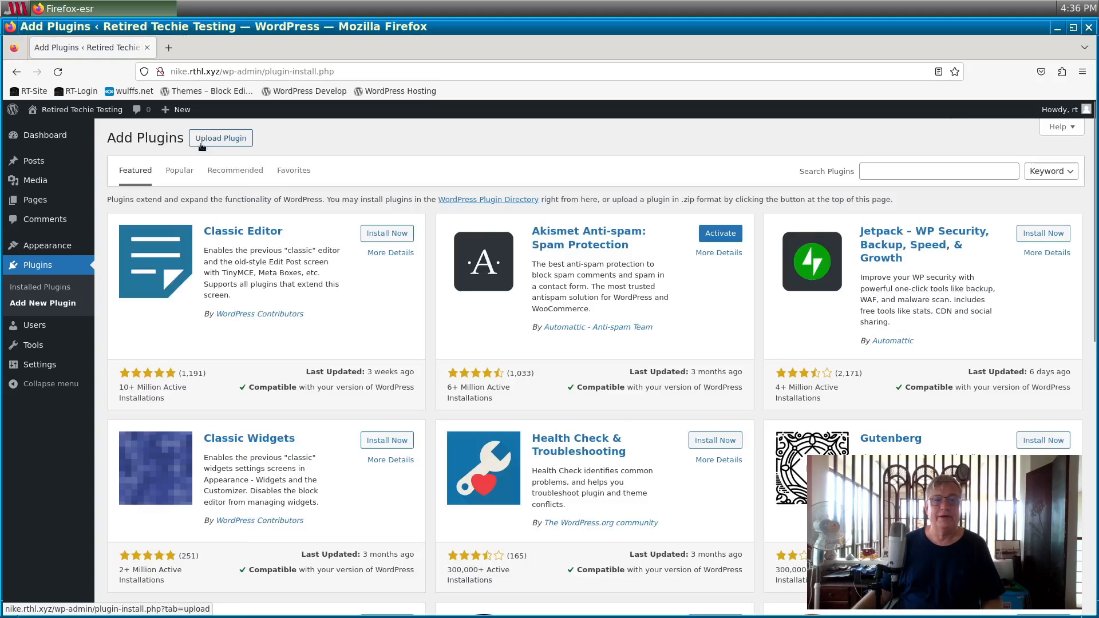
pyautogui.click(884, 171)
pyautogui.write('create block')
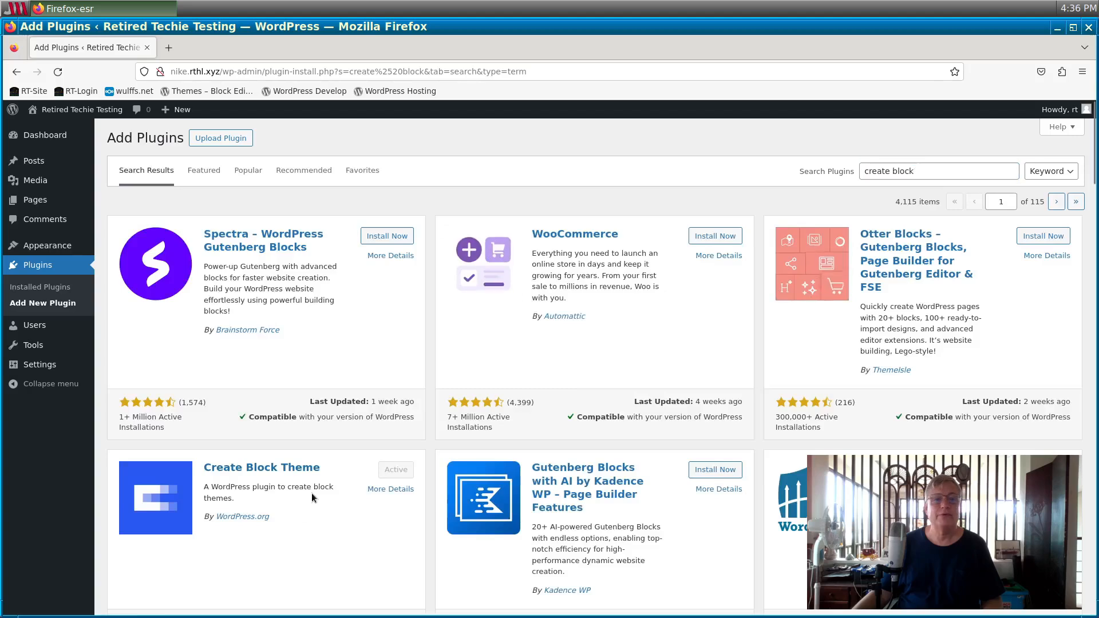
# View the details of the Create Block Theme plugin and return to the list of installed plugins.
pyautogui.click(295, 468)
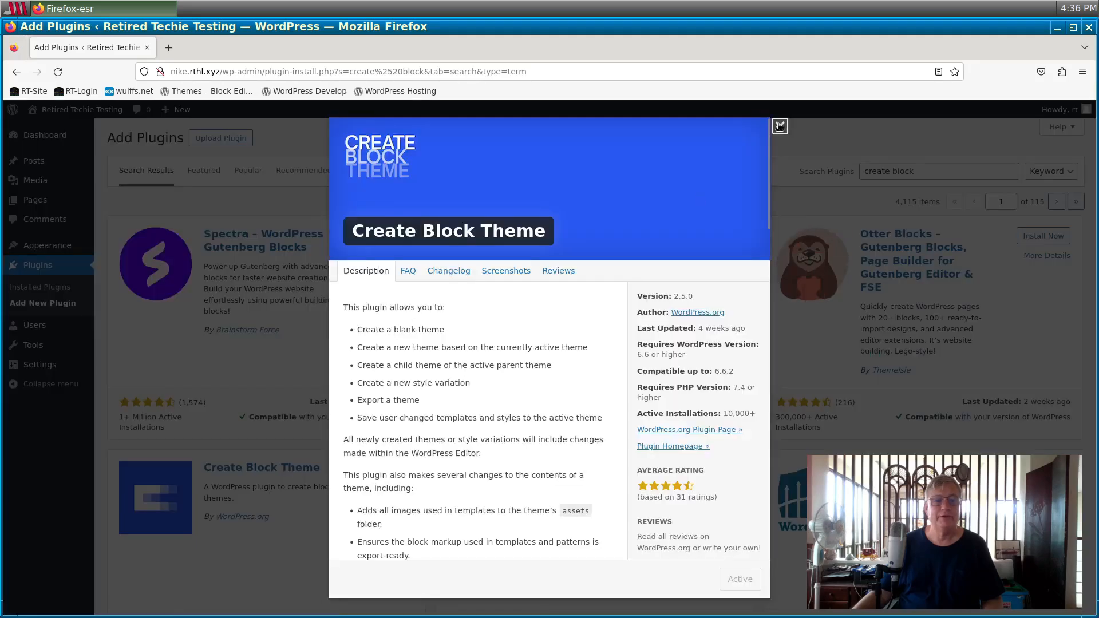
pyautogui.click(780, 126)
pyautogui.moveTo(43, 250)
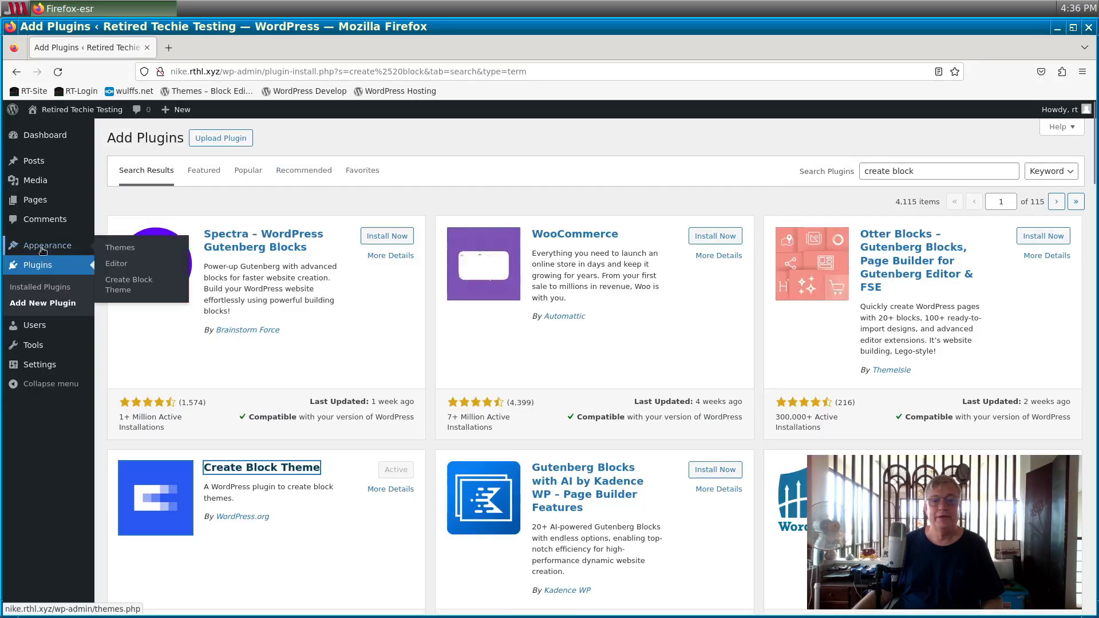
pyautogui.click(37, 269)
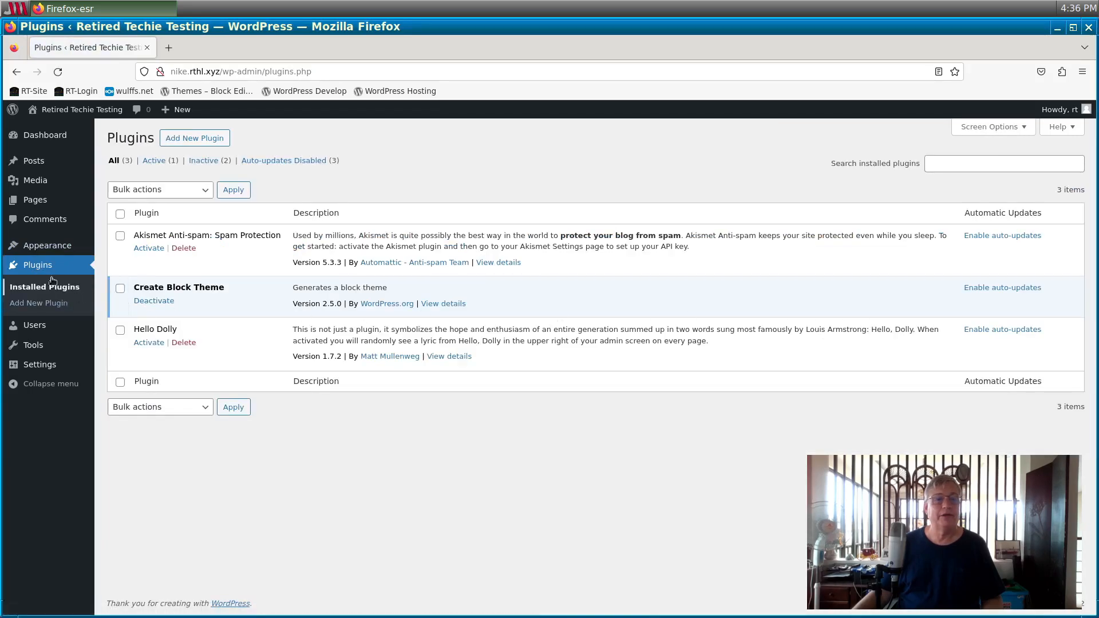
# Start a new blank theme with Create Block Theme and name it RetiredTechieTheme.
pyautogui.click(48, 249)
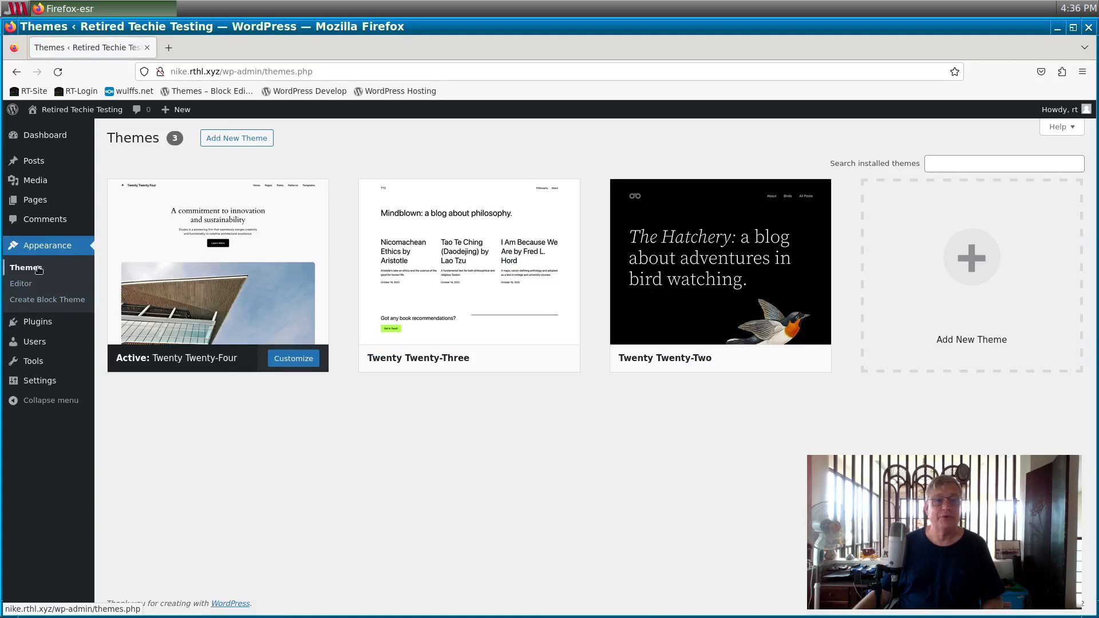
pyautogui.click(23, 299)
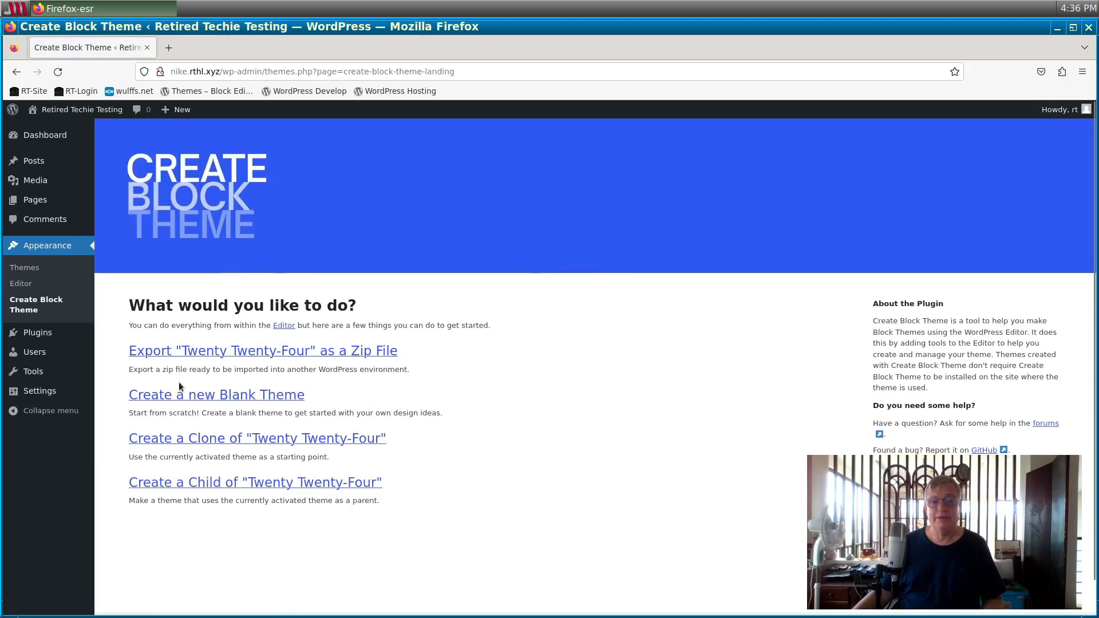
pyautogui.click(189, 400)
pyautogui.click(475, 298)
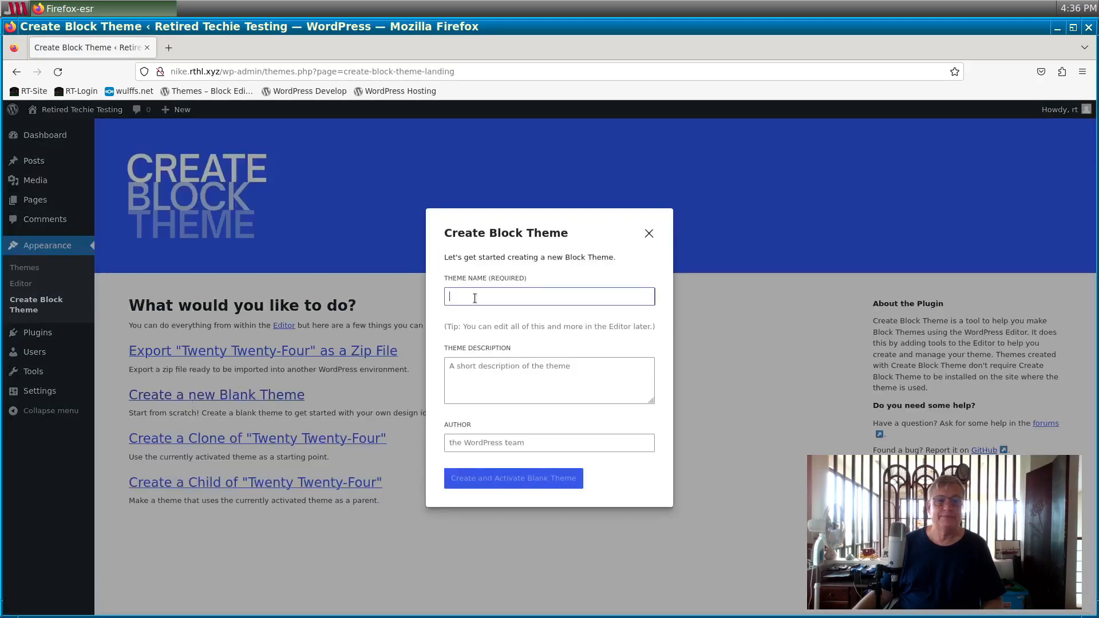
pyautogui.write('RetiredTechieTheme')
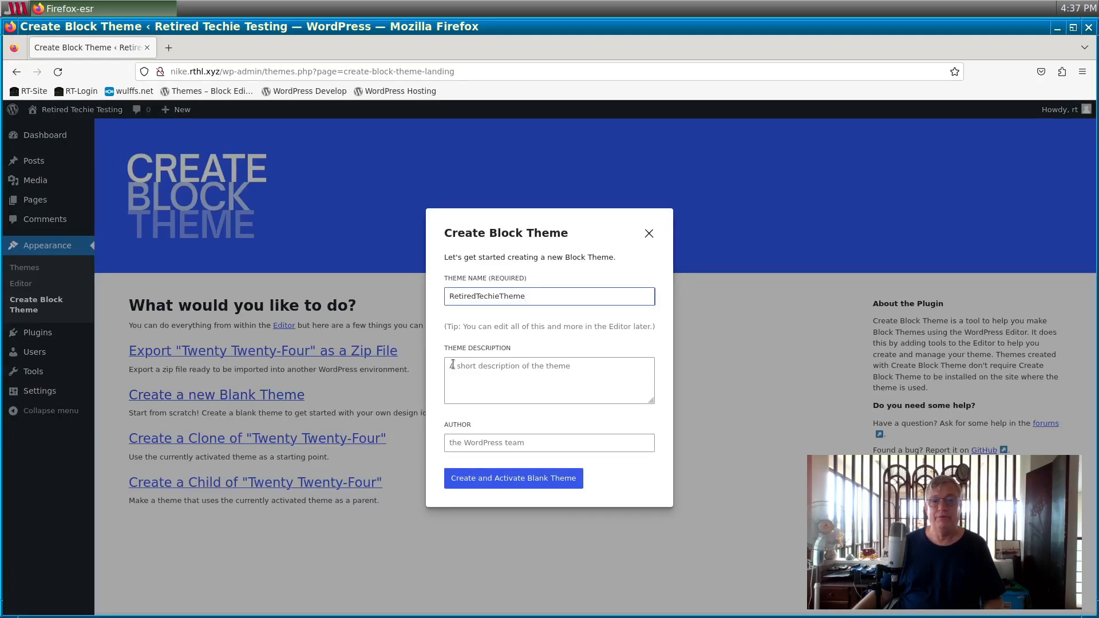
# Describe the theme as "Practice Theme for WordPress" by author "Retired Techie", and create and activate it.
pyautogui.click(453, 364)
pyautogui.write('Bra')
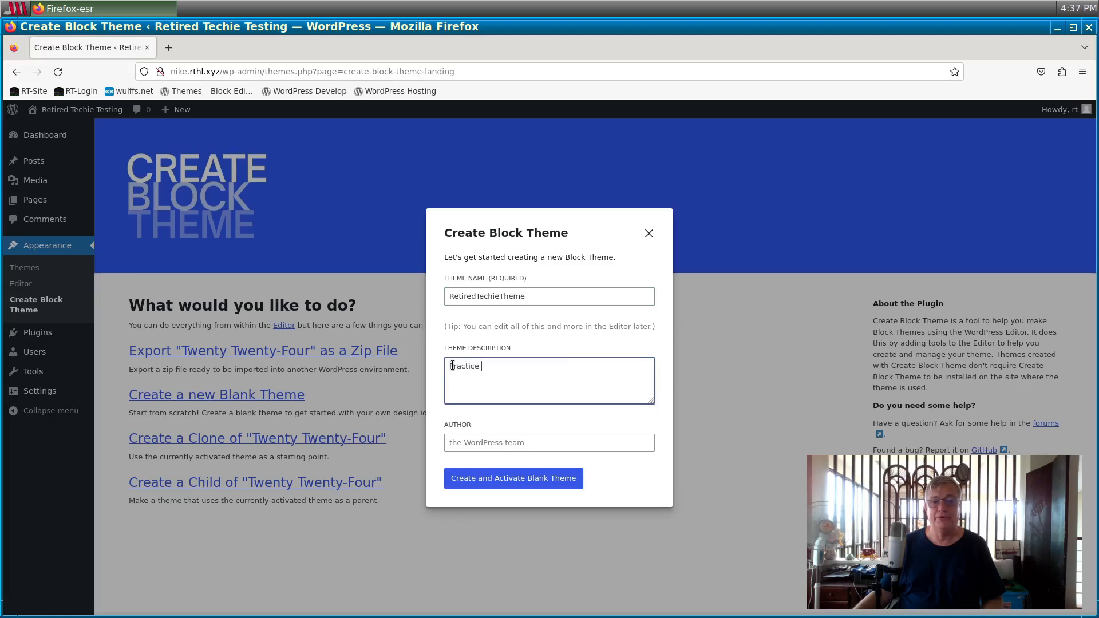
pyautogui.write('ctice Theme for WordPress')
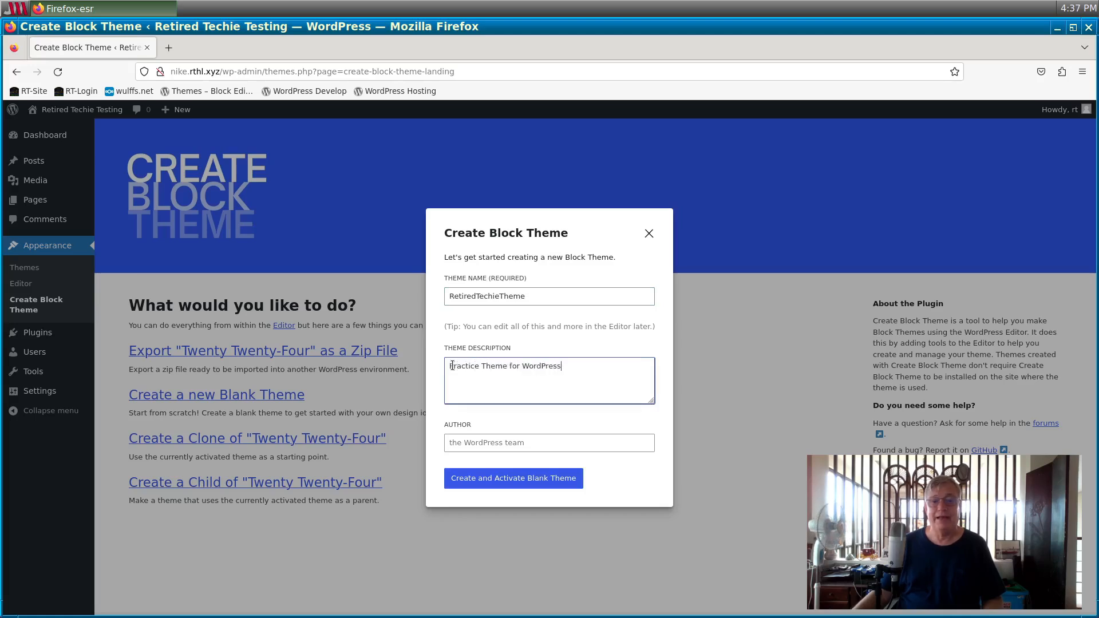
pyautogui.click(459, 443)
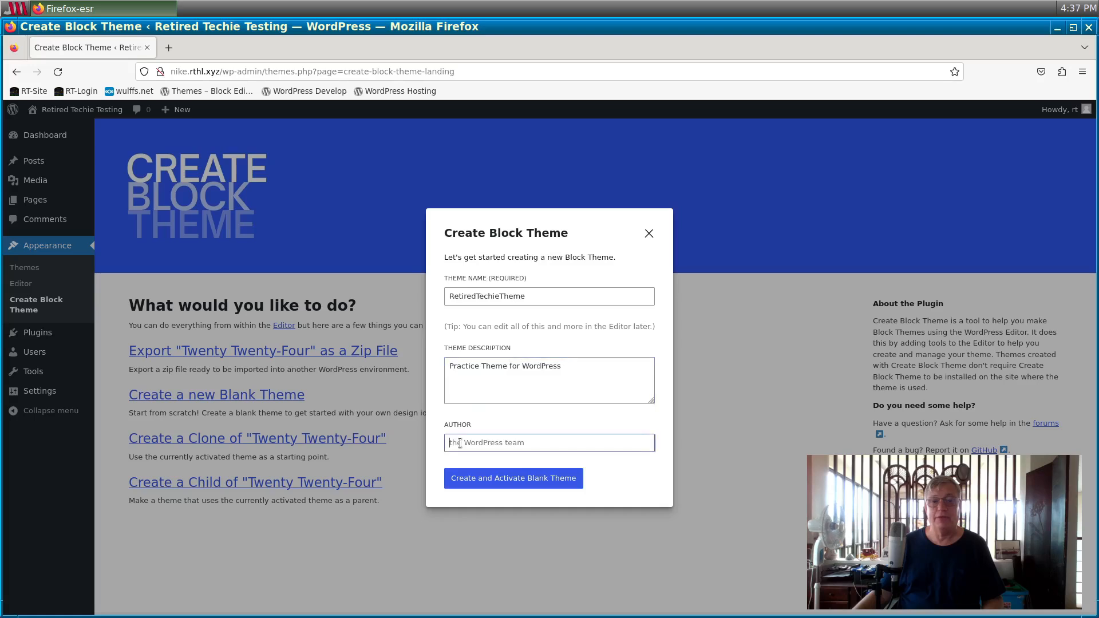
pyautogui.write('Retired Techie')
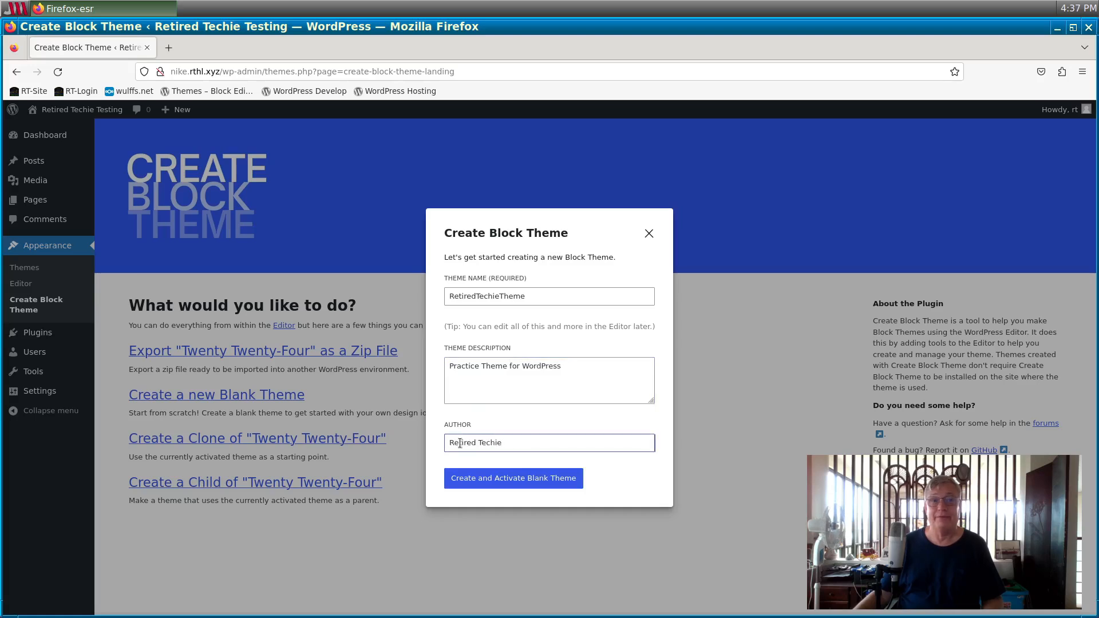
pyautogui.click(507, 482)
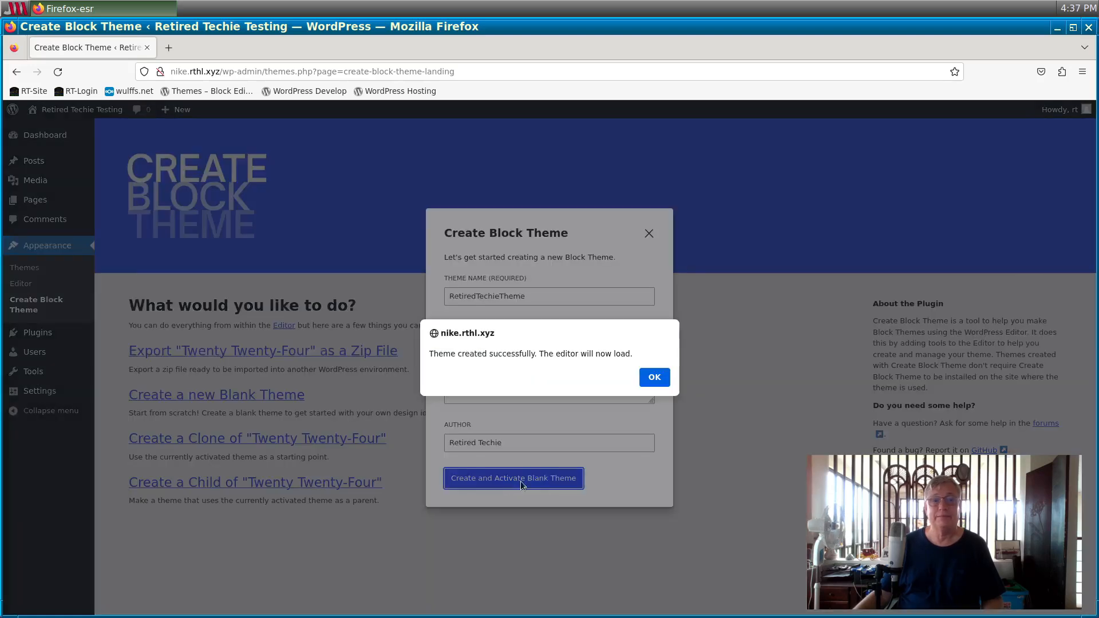
pyautogui.click(662, 379)
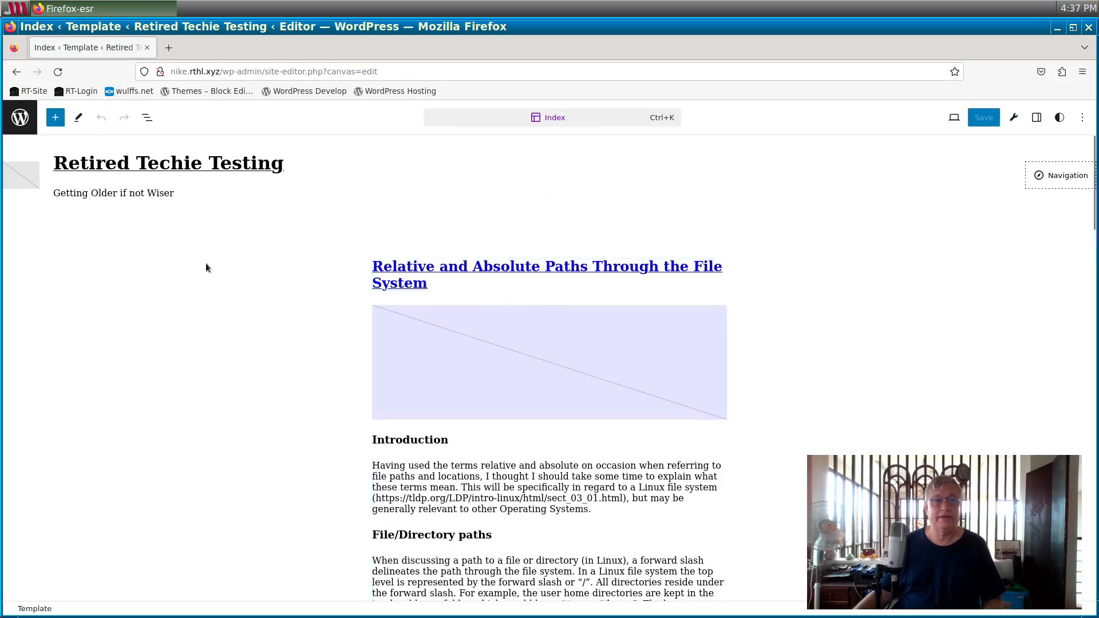
# Leave the site editor and check the new theme on the public front page and among the installed themes.
pyautogui.click(19, 127)
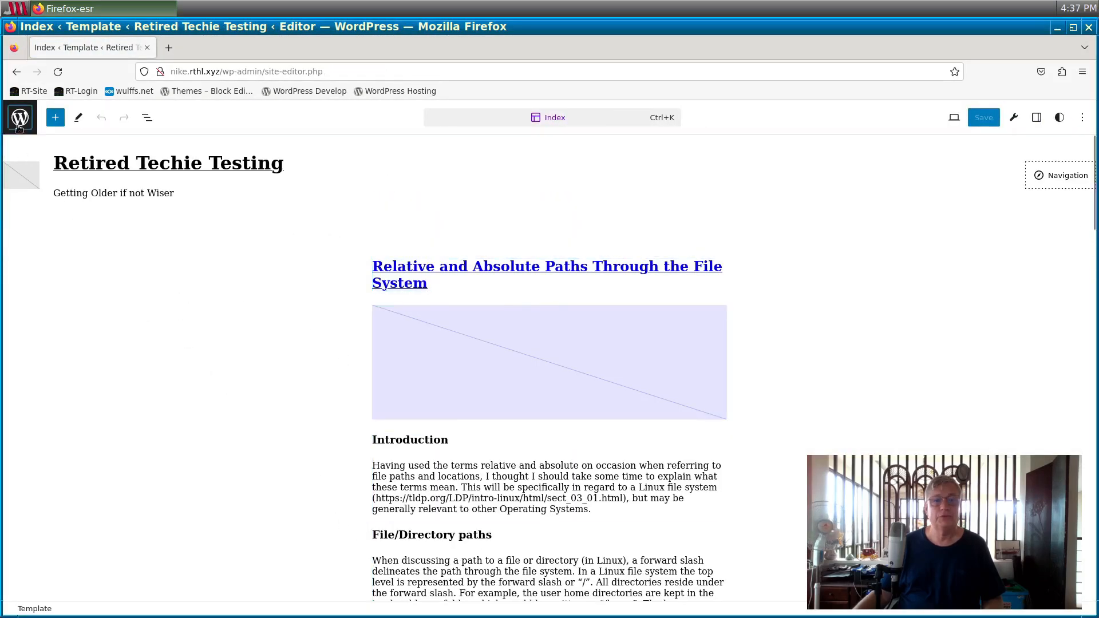
pyautogui.click(23, 119)
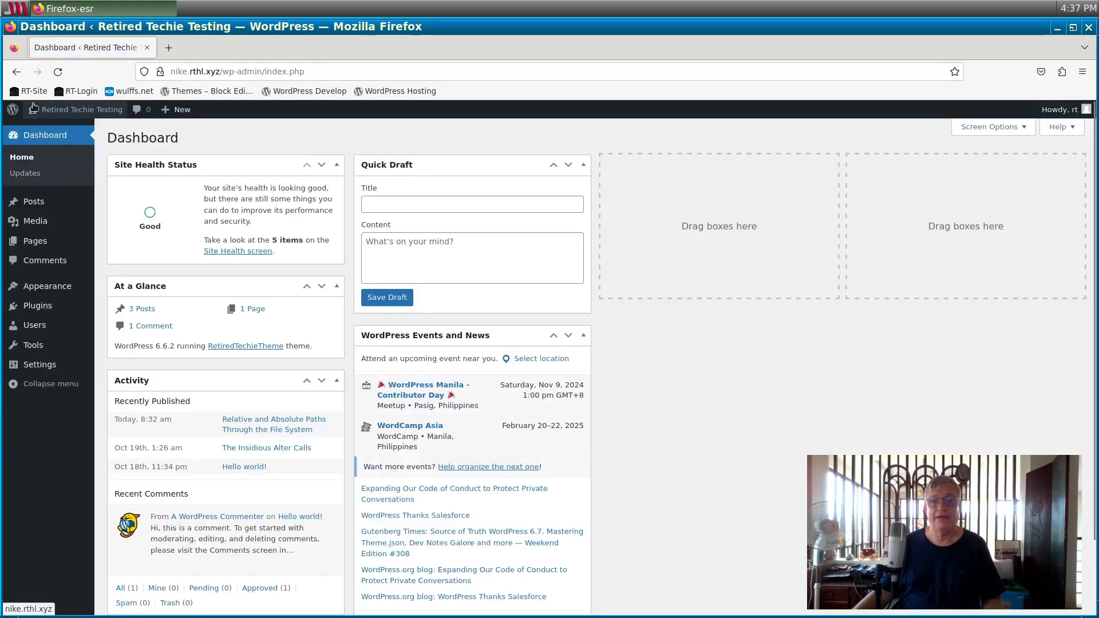
pyautogui.click(34, 107)
pyautogui.scroll(-6, 557, 339)
pyautogui.scroll(2, 557, 339)
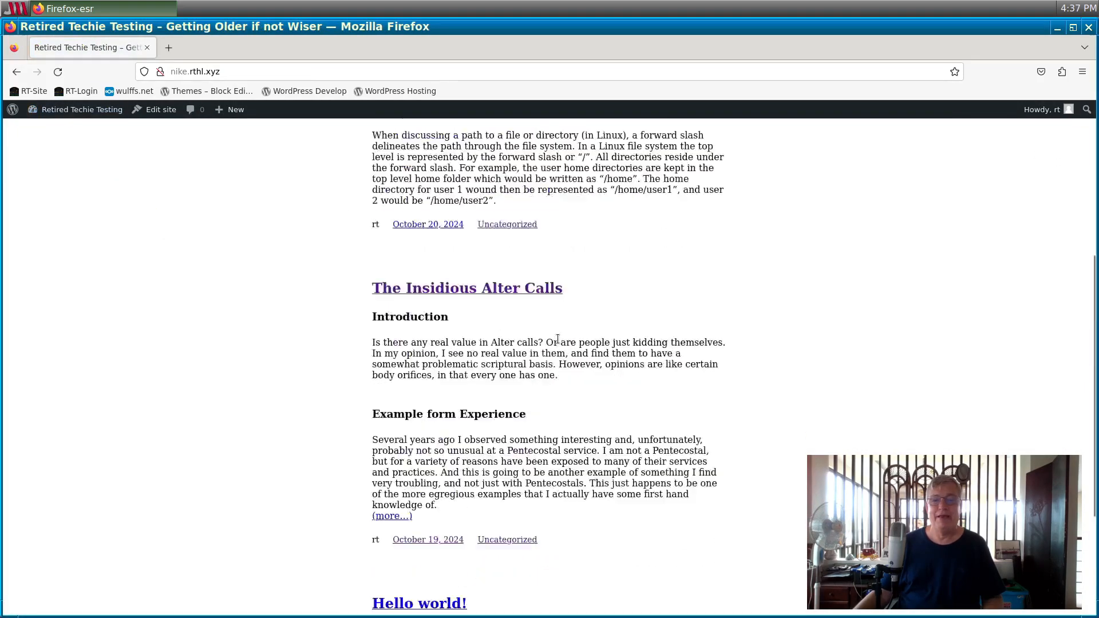
pyautogui.scroll(5, 557, 338)
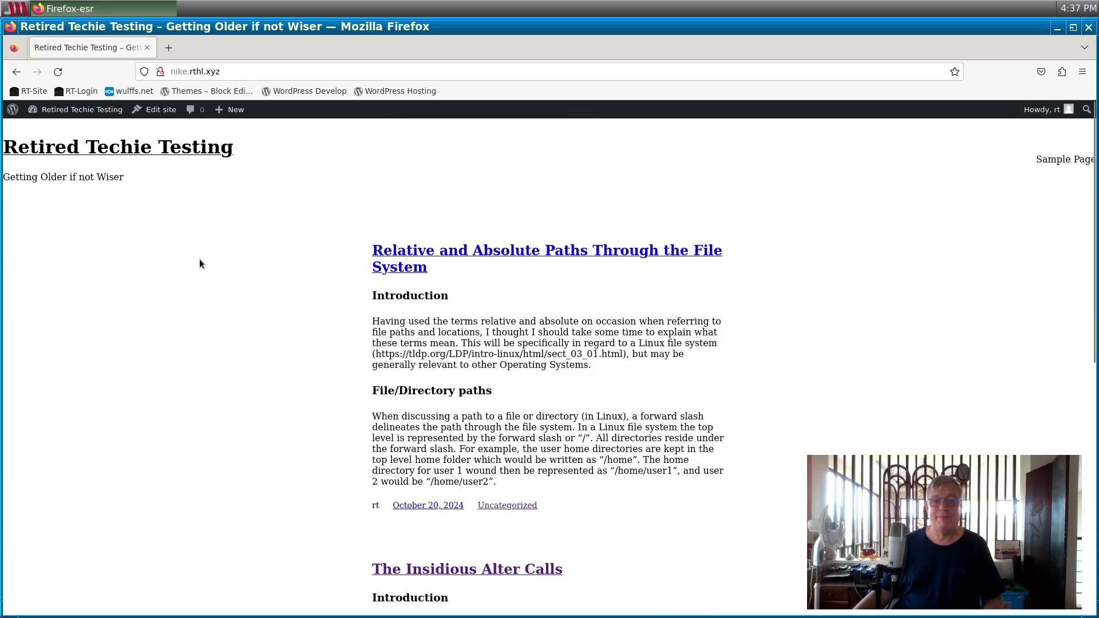
pyautogui.click(60, 109)
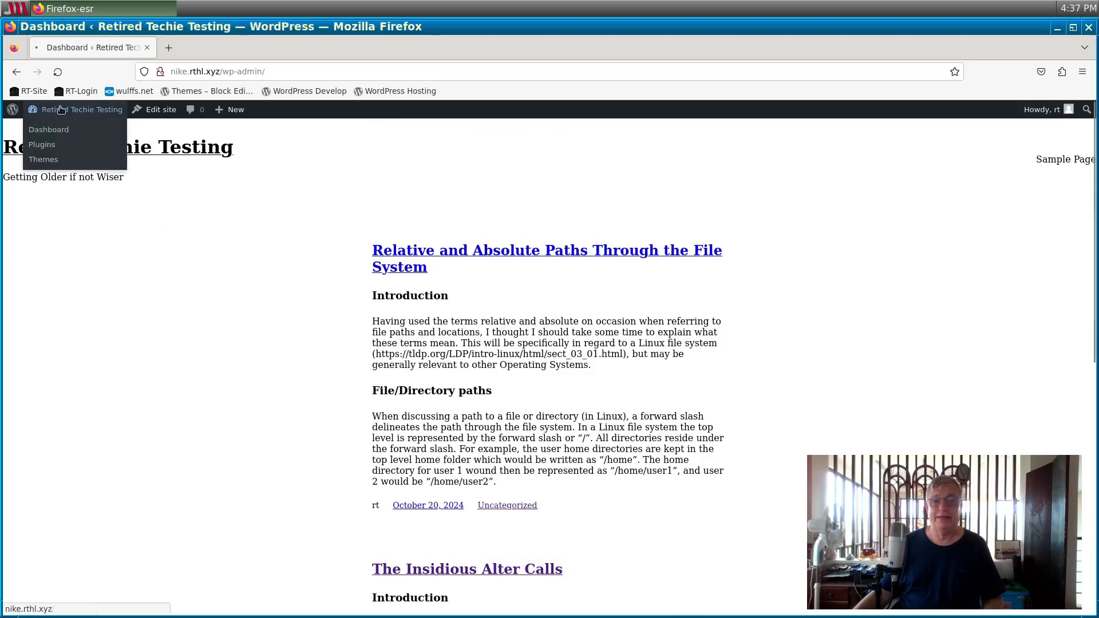
pyautogui.click(37, 293)
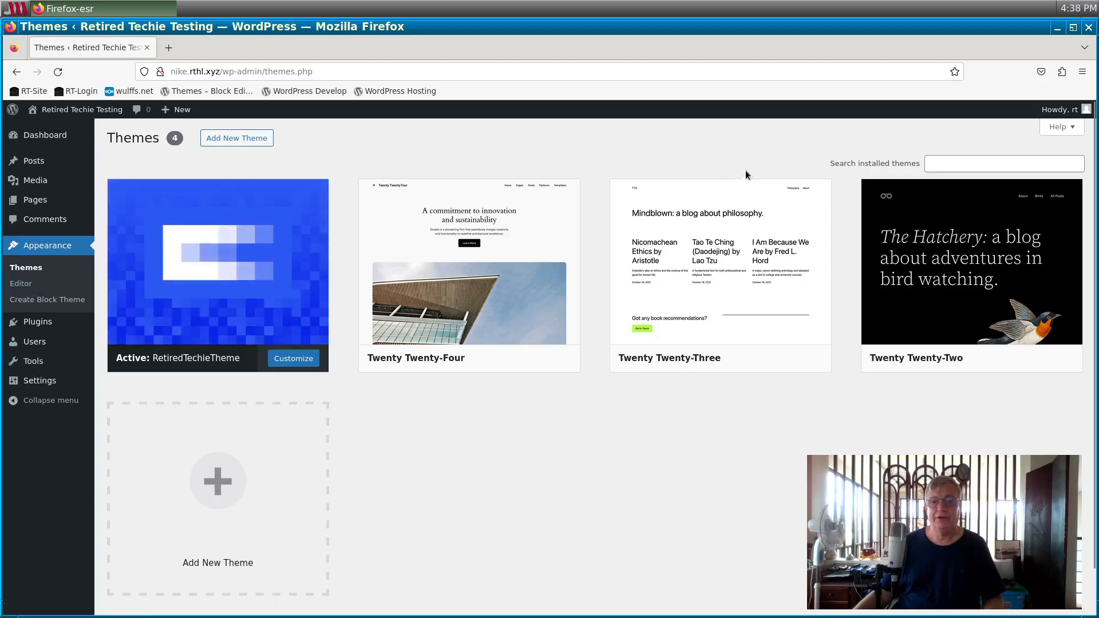
# Log out of WordPress and close the Firefox window.
pyautogui.click(1056, 115)
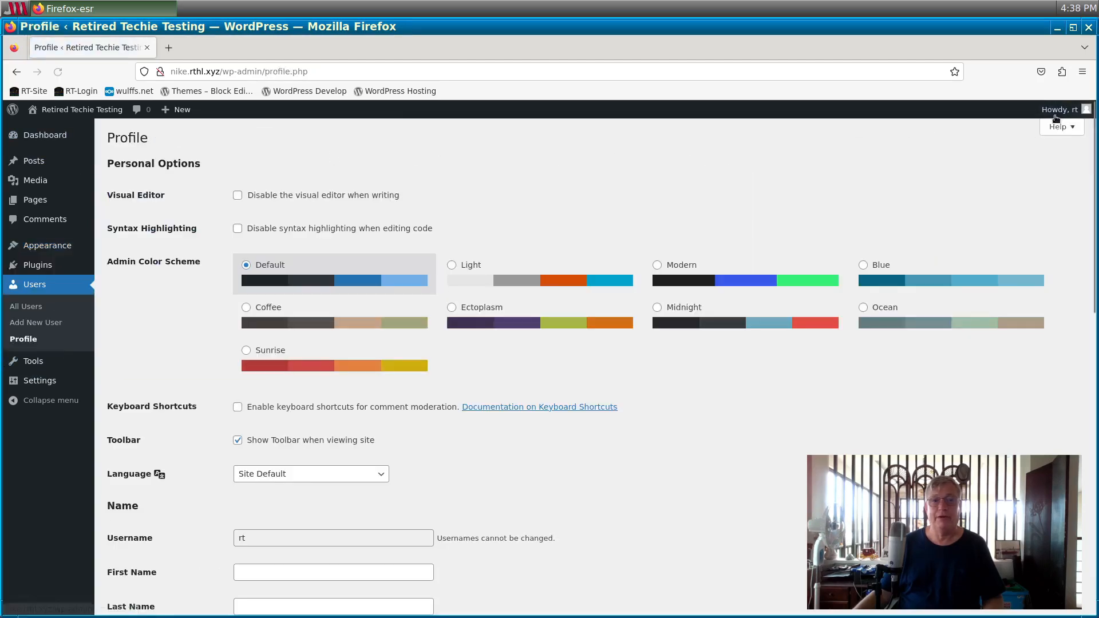
pyautogui.moveTo(1059, 115)
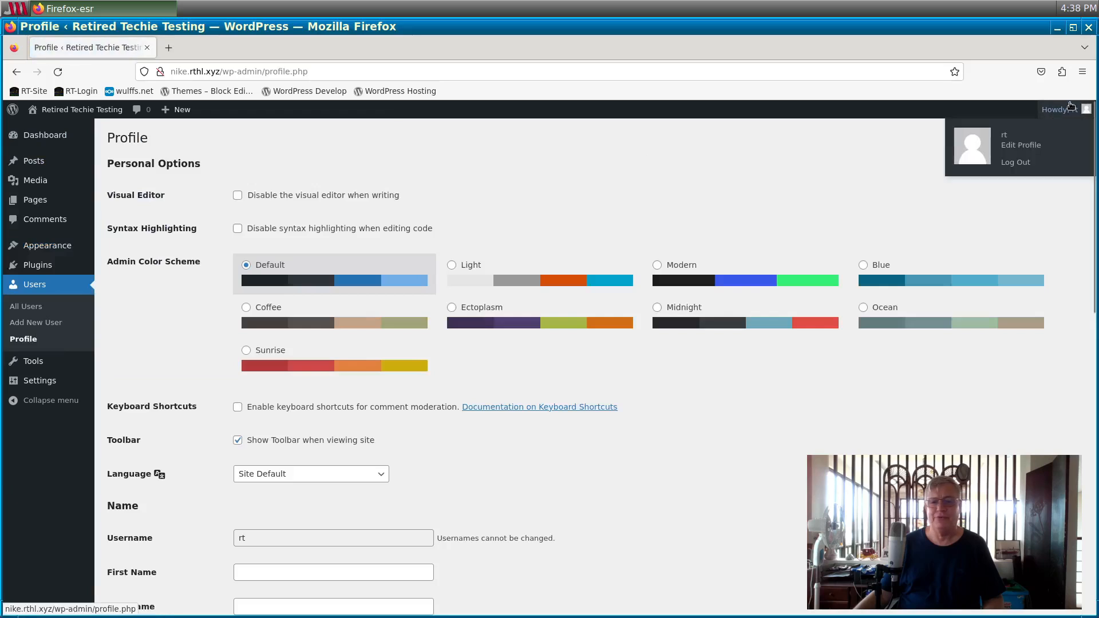
pyautogui.click(1034, 164)
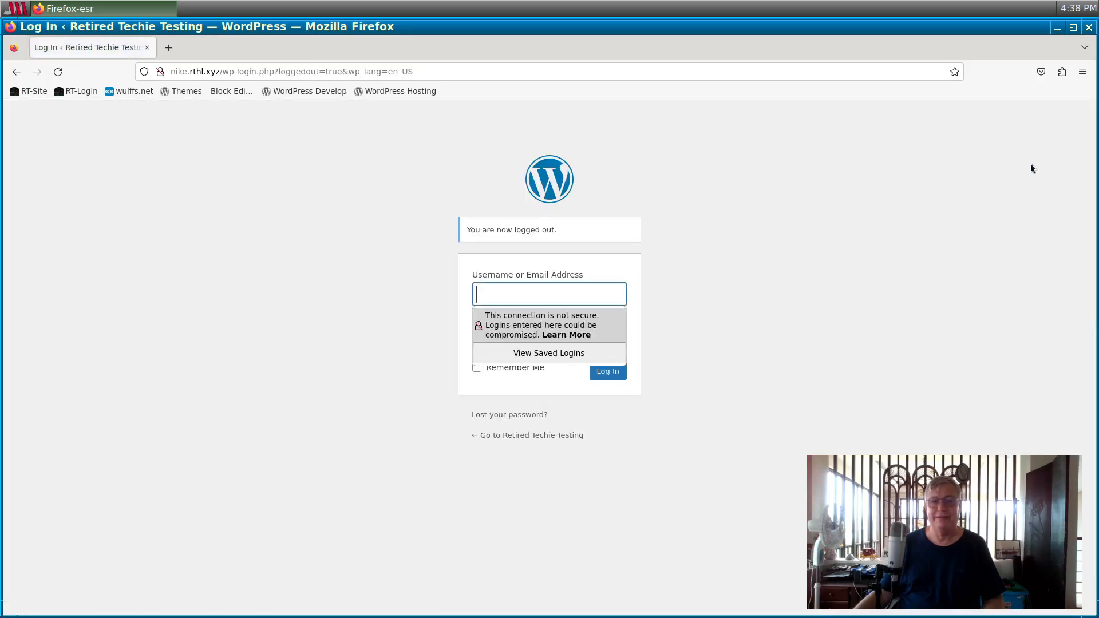
pyautogui.click(1089, 28)
# Open the PCManFM file manager and go to the folder /var/www/html/wp-content/themes.
pyautogui.rightClick(585, 231)
pyautogui.click(567, 286)
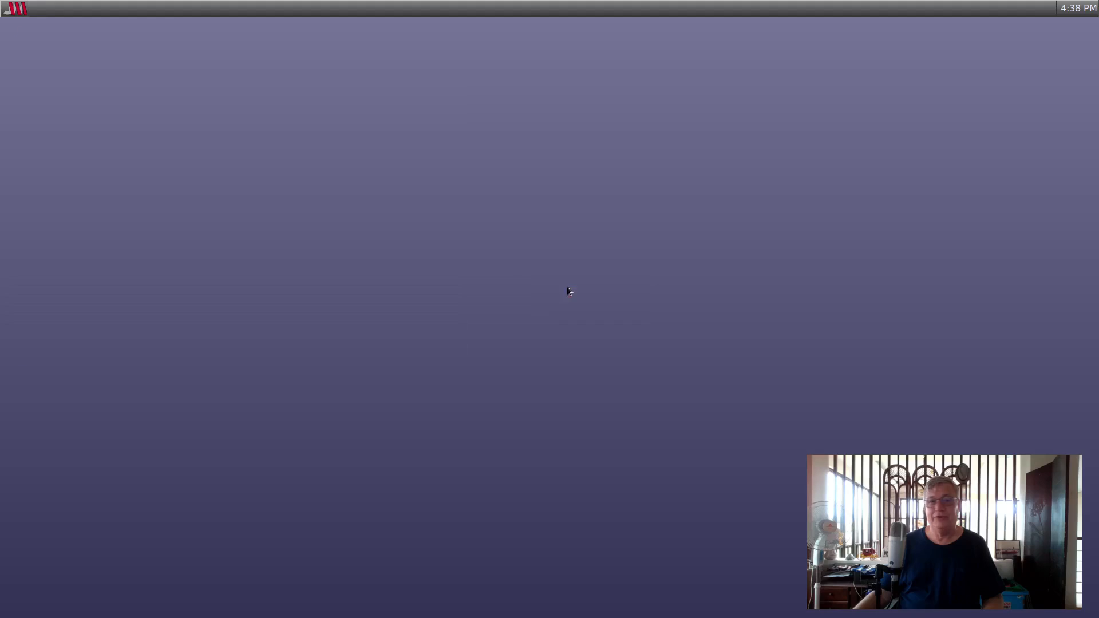
pyautogui.hotkey('ctrl', 'l')
pyautogui.write('/var')
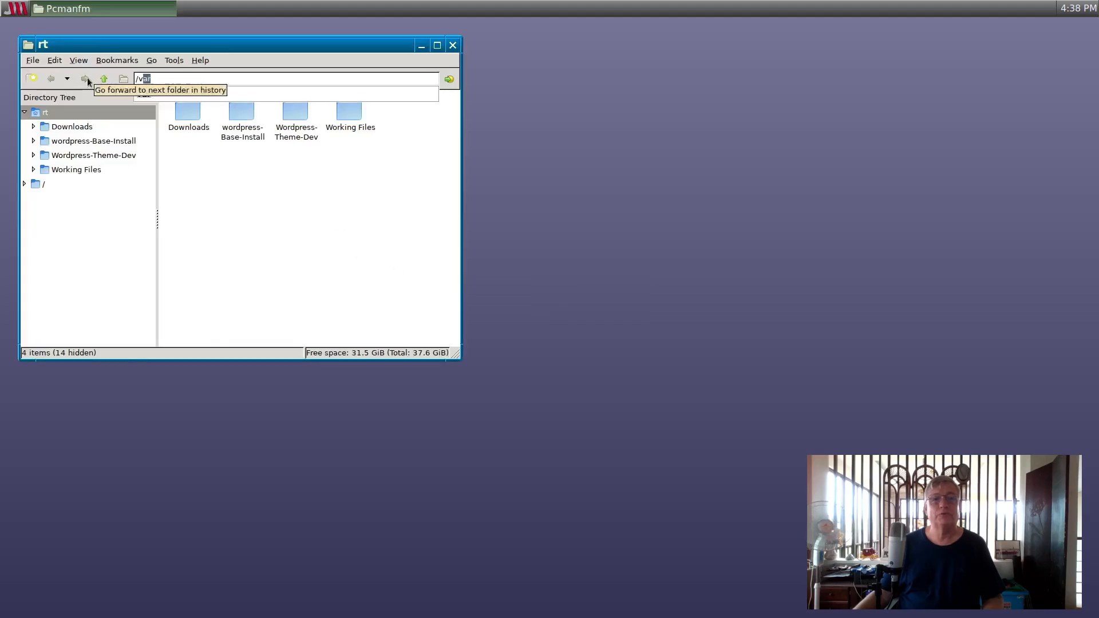
pyautogui.write('/www/html')
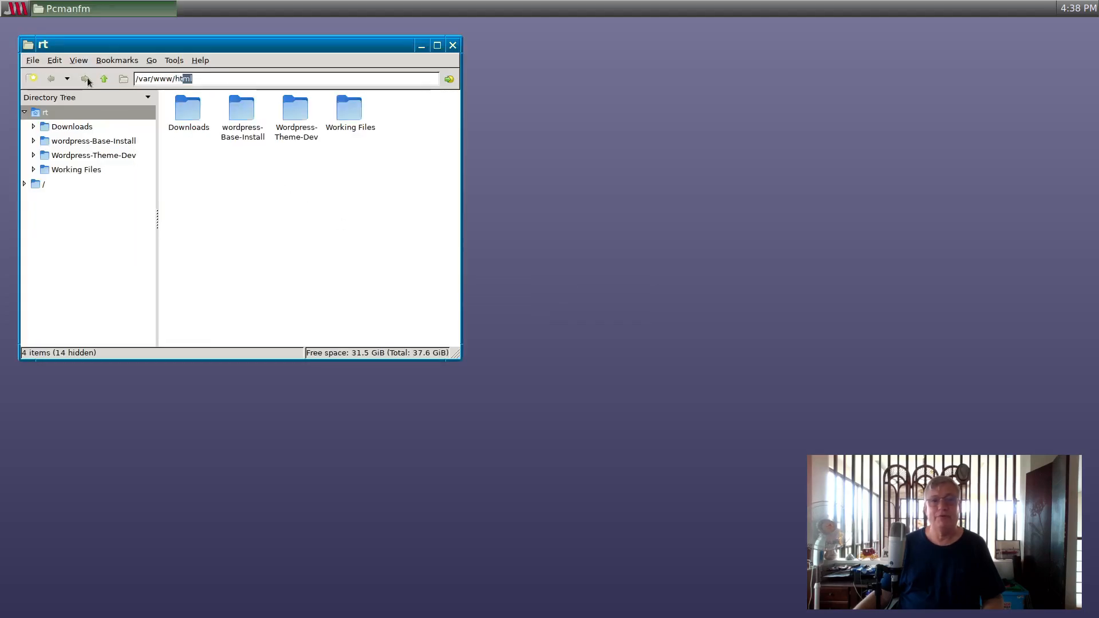
pyautogui.write('/wp-content/')
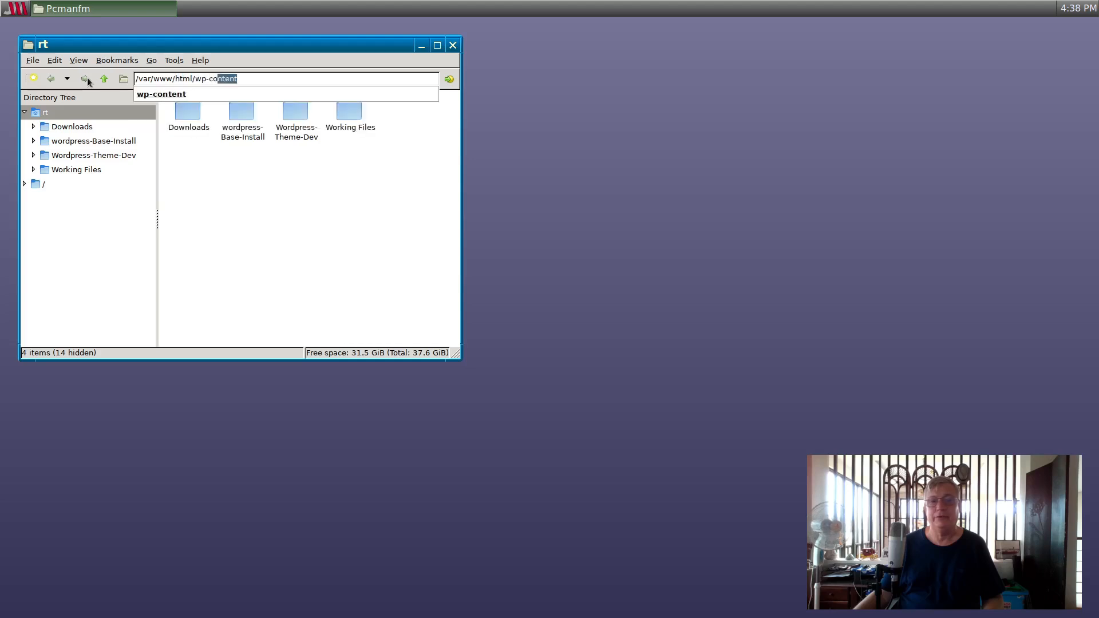
pyautogui.write('themes/')
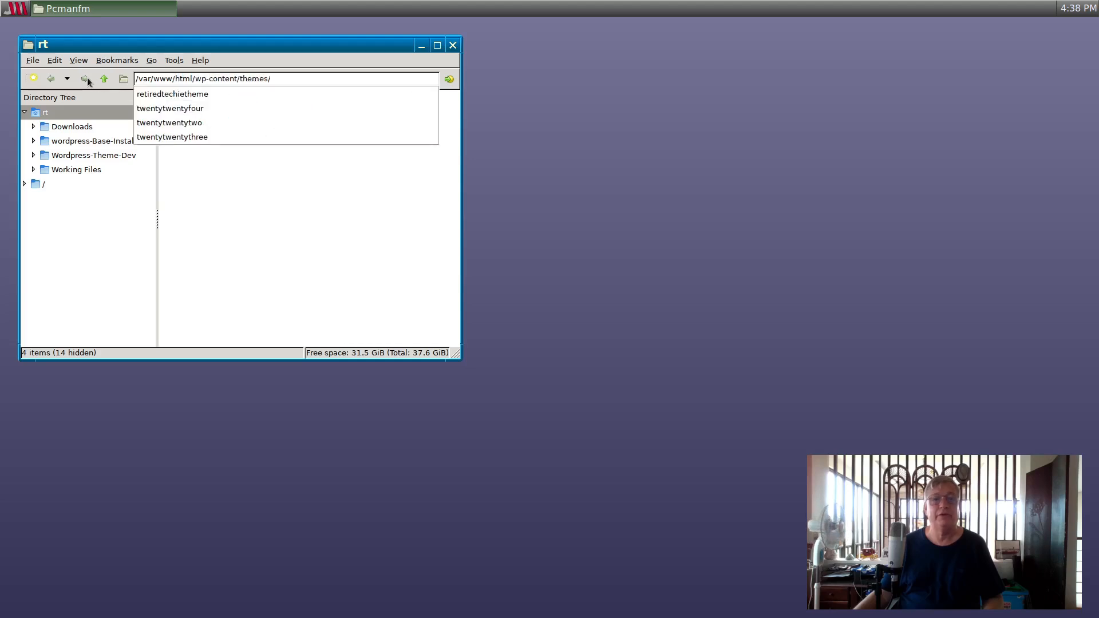
pyautogui.press('Return')
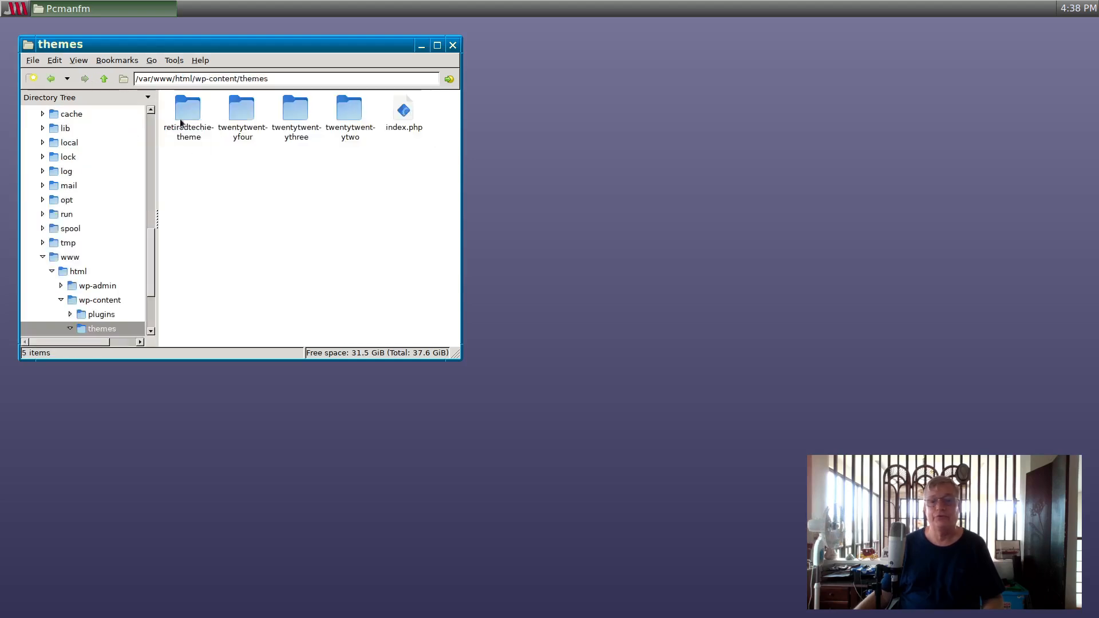
# Open the retiredtechietheme folder, show its contents as a detailed list, and widen the file manager window to fit all columns.
pyautogui.doubleClick(180, 118)
pyautogui.rightClick(245, 197)
pyautogui.click(88, 64)
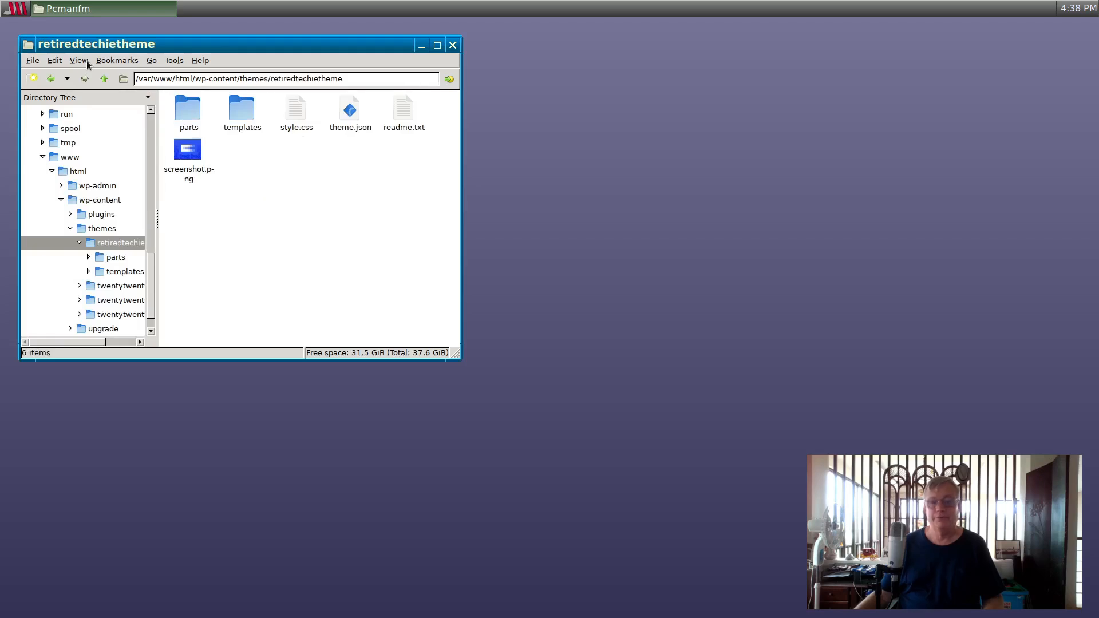
pyautogui.moveTo(229, 113)
pyautogui.click(309, 151)
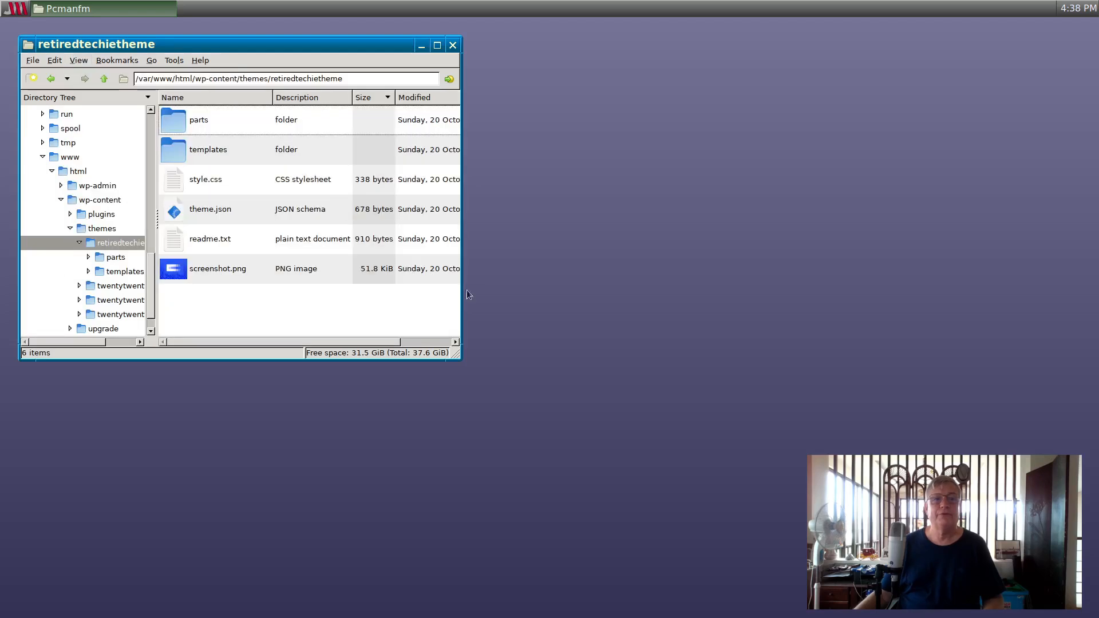
pyautogui.moveTo(456, 230); pyautogui.dragTo(729, 229)
# Open footer.html from the parts folder in Geany, close the hosts file, enlarge the editor window to read the footer code, and close it.
pyautogui.doubleClick(200, 120)
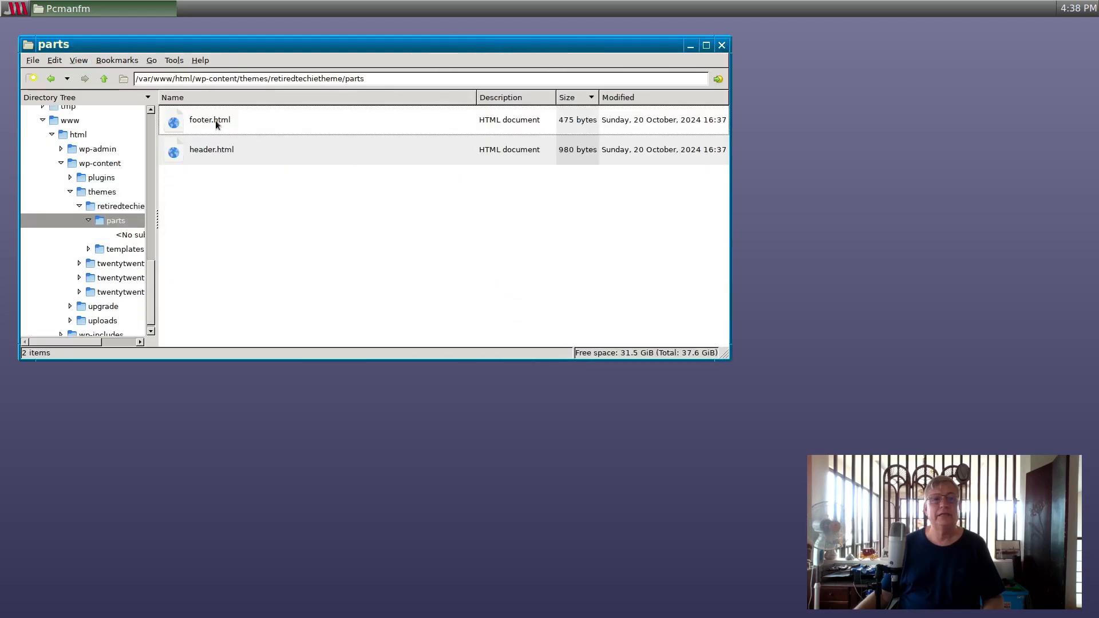
pyautogui.rightClick(217, 125)
pyautogui.click(252, 156)
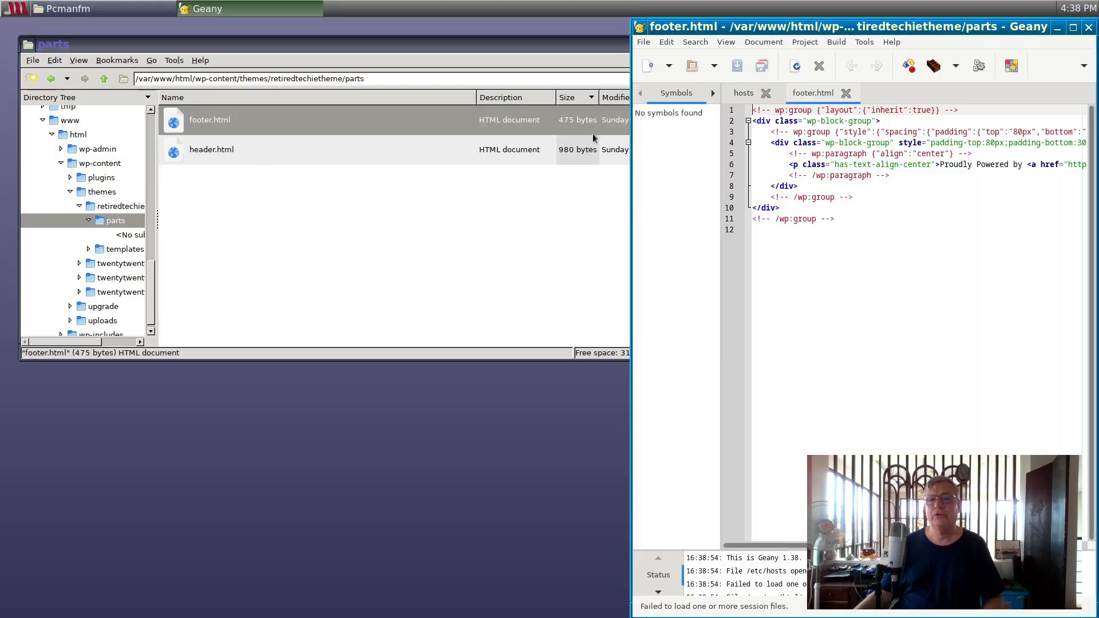
pyautogui.moveTo(863, 18); pyautogui.dragTo(426, 36)
pyautogui.click(324, 106)
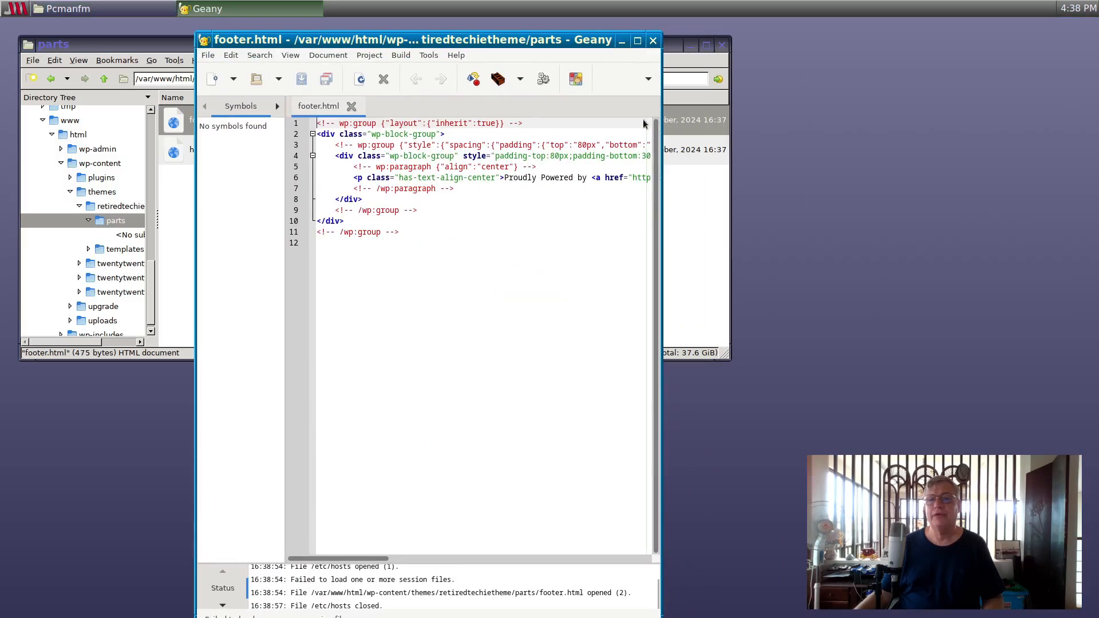
pyautogui.moveTo(661, 229); pyautogui.dragTo(935, 226)
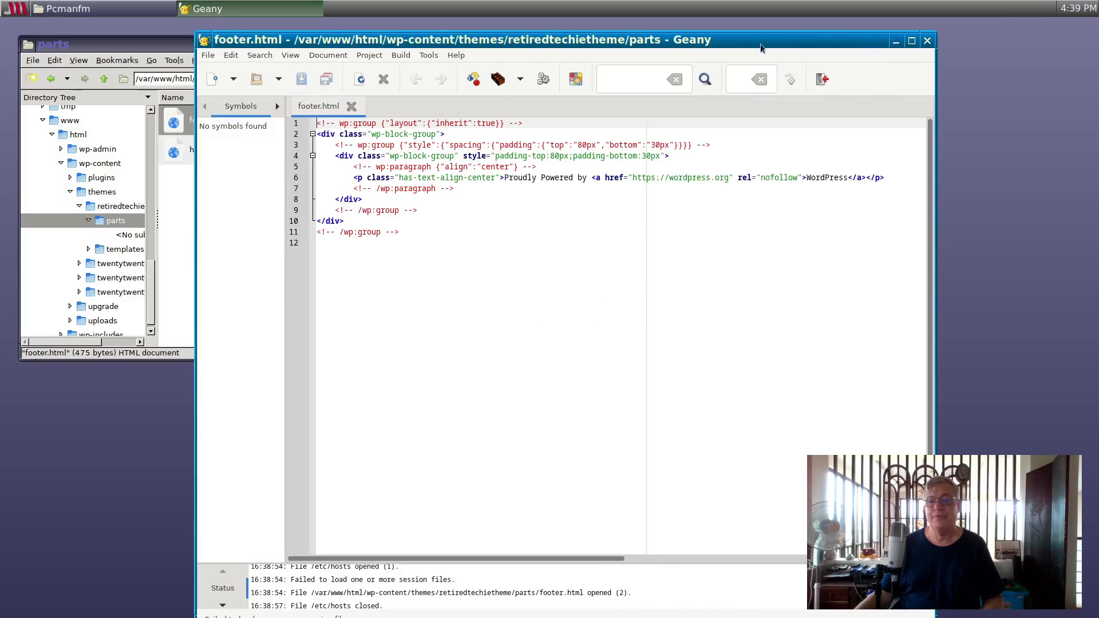
pyautogui.moveTo(760, 43); pyautogui.dragTo(905, 37)
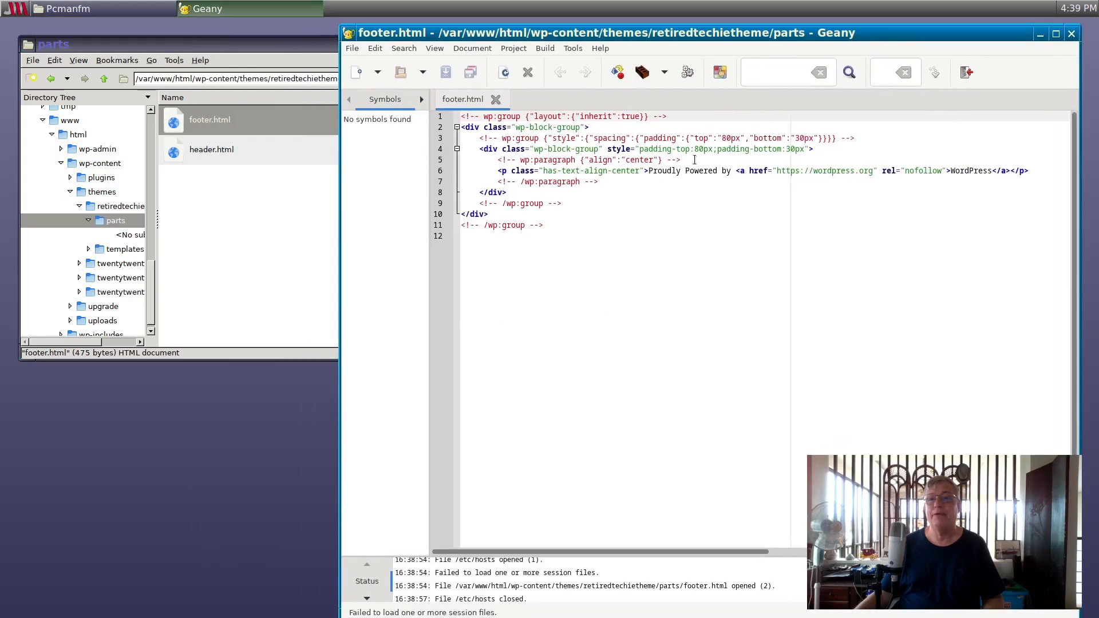
pyautogui.click(495, 99)
# Open header.html from the parts folder in Geany, review its block markup, and close the file.
pyautogui.click(205, 156)
pyautogui.rightClick(206, 156)
pyautogui.click(226, 194)
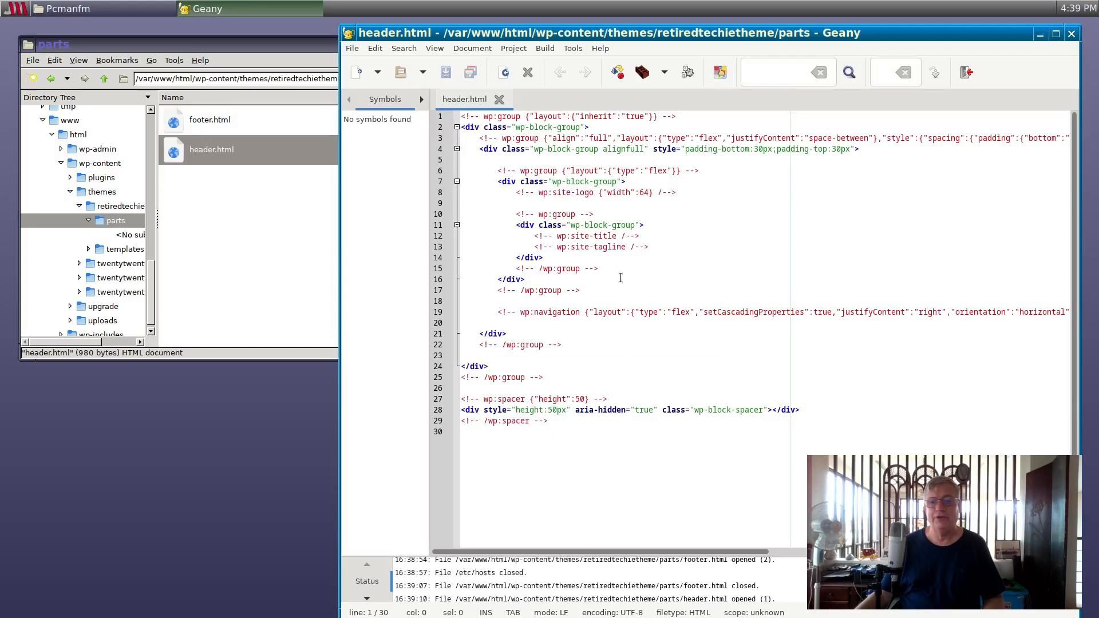
pyautogui.click(499, 100)
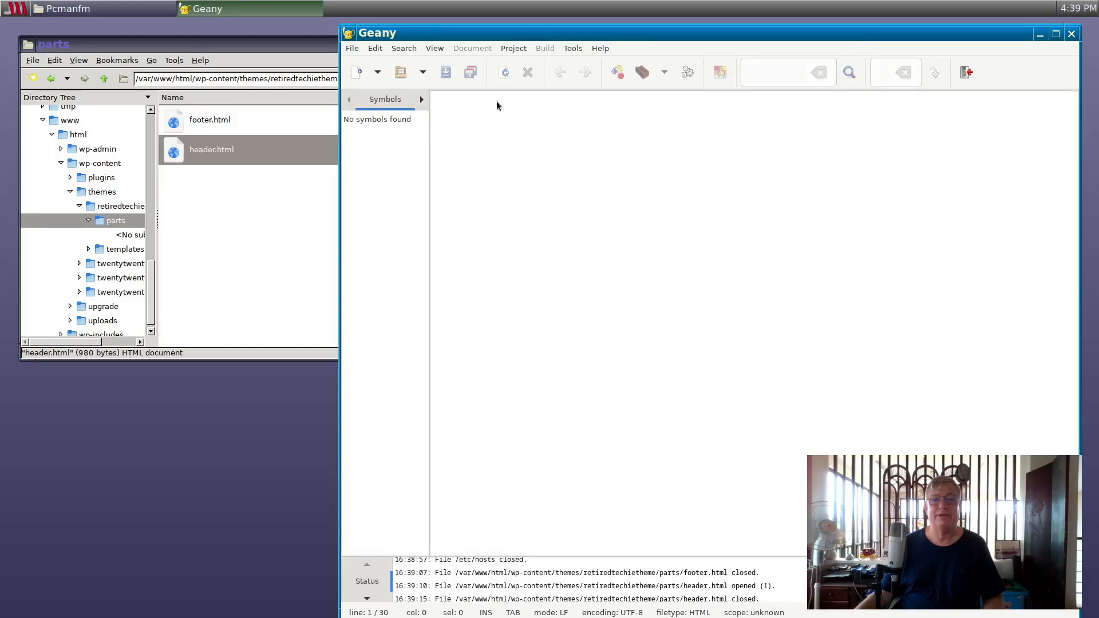
# Go to the theme's templates folder, read through index.html in Geany, and close the file.
pyautogui.click(104, 79)
pyautogui.doubleClick(180, 153)
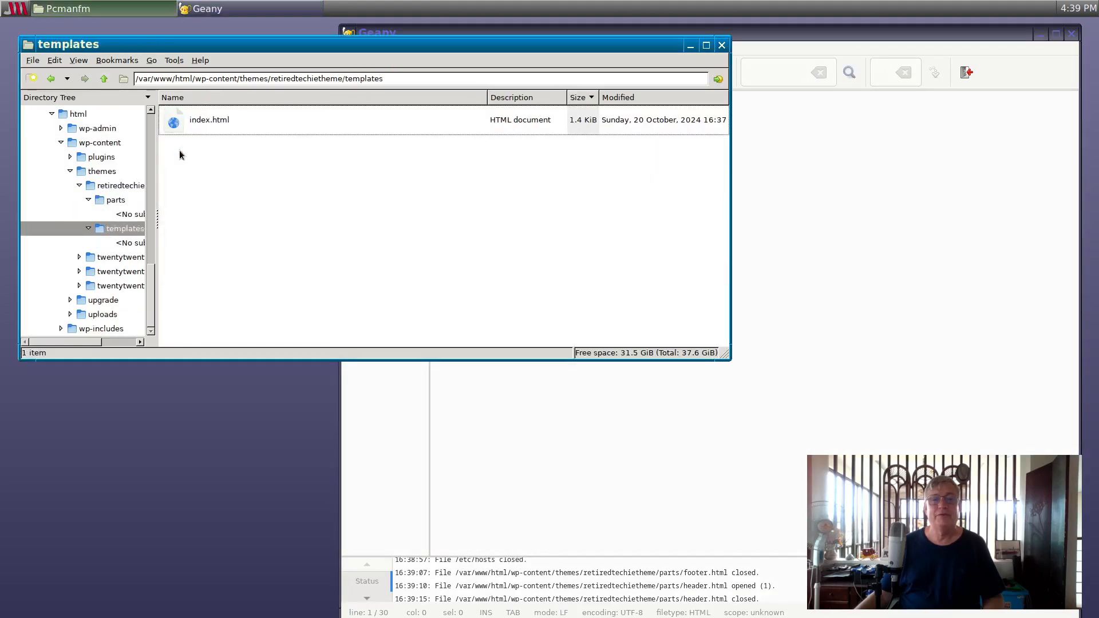
pyautogui.click(203, 123)
pyautogui.rightClick(204, 123)
pyautogui.click(250, 166)
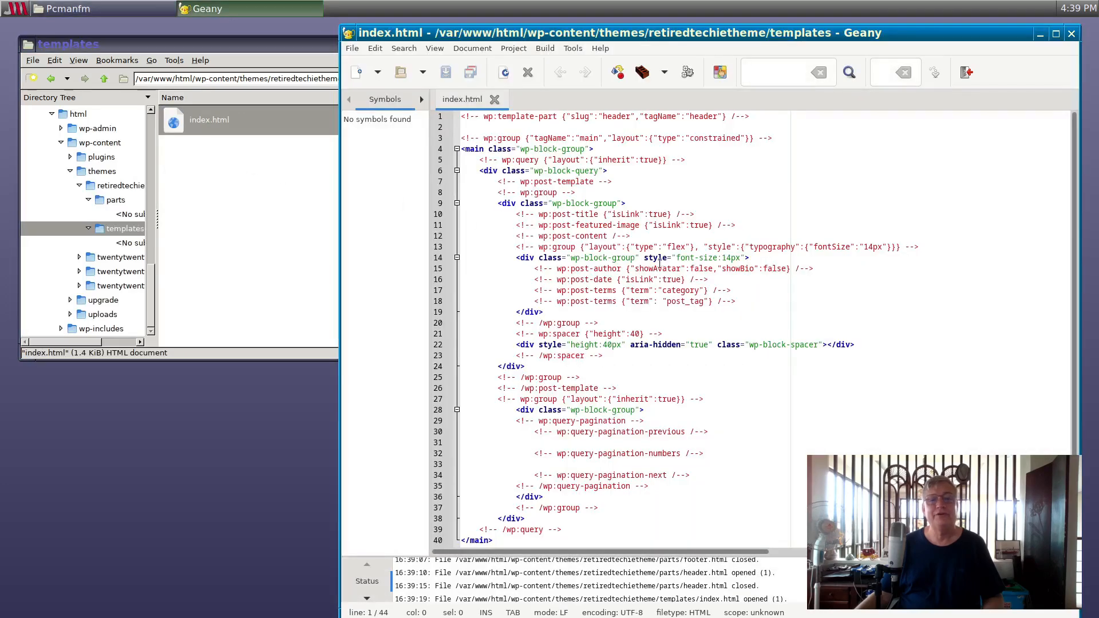
pyautogui.scroll(-2, 648, 226)
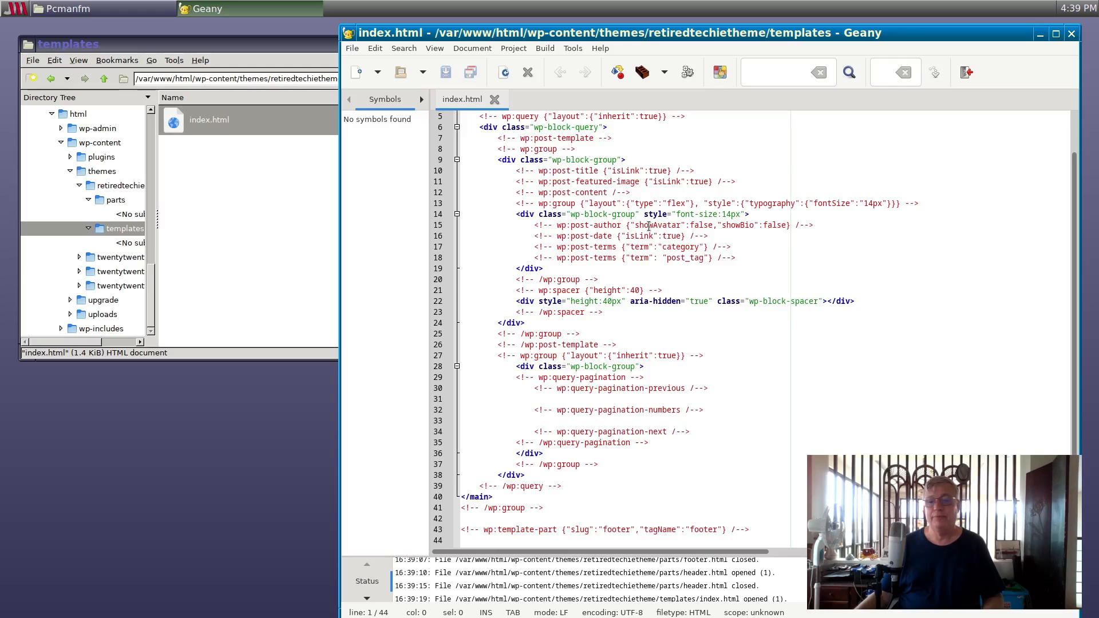
pyautogui.click(494, 99)
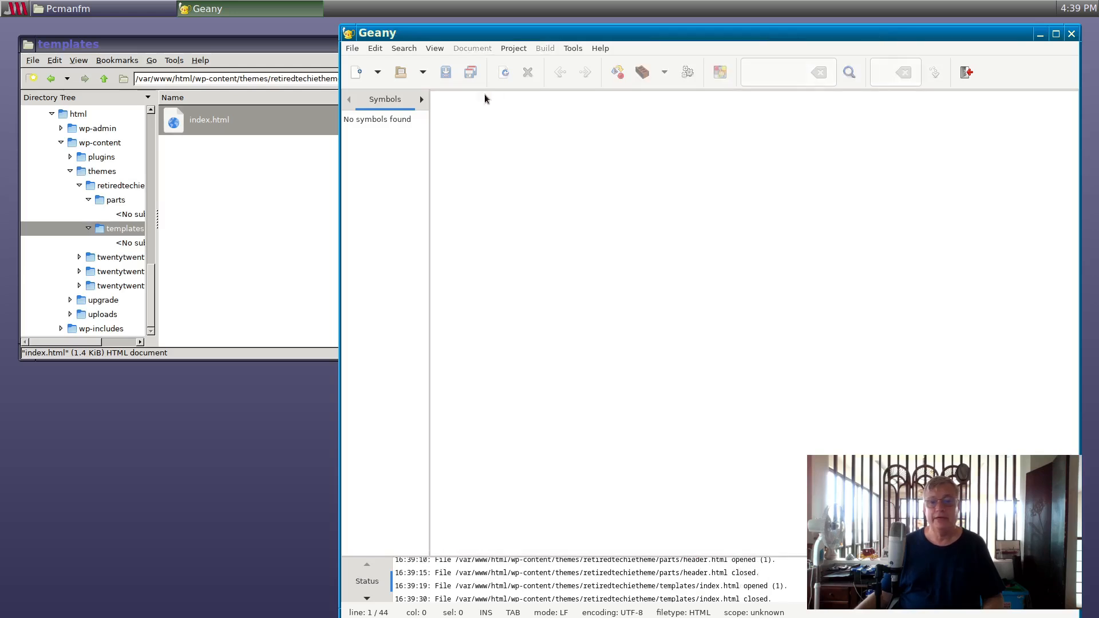
# Return to the retiredtechietheme folder, review the theme header in style.css with Geany, and close the file.
pyautogui.click(181, 98)
pyautogui.click(103, 79)
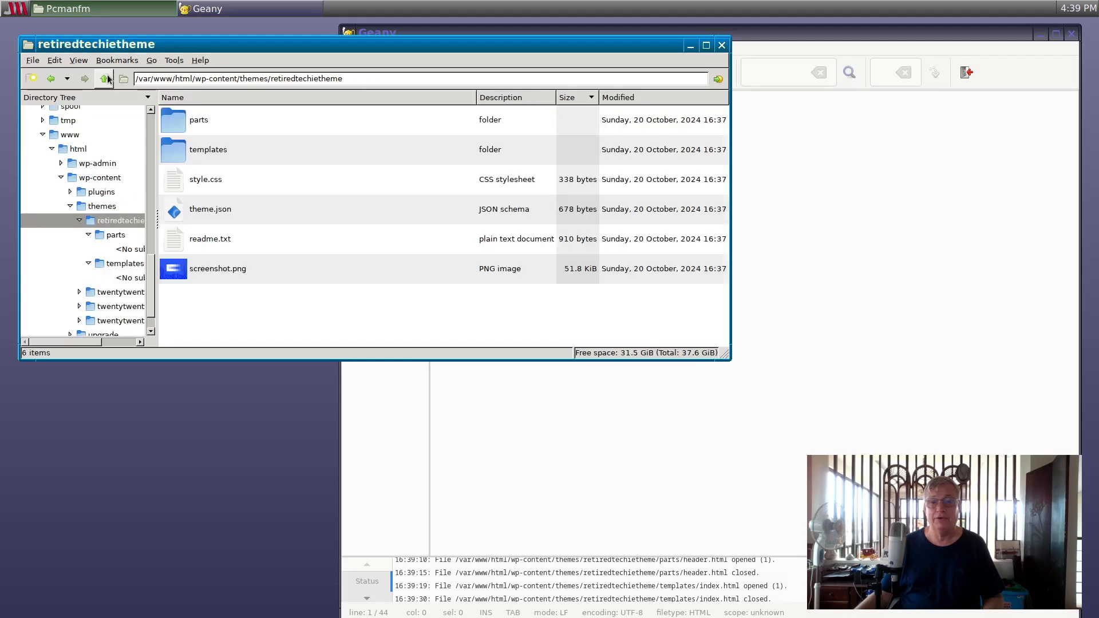
pyautogui.rightClick(180, 184)
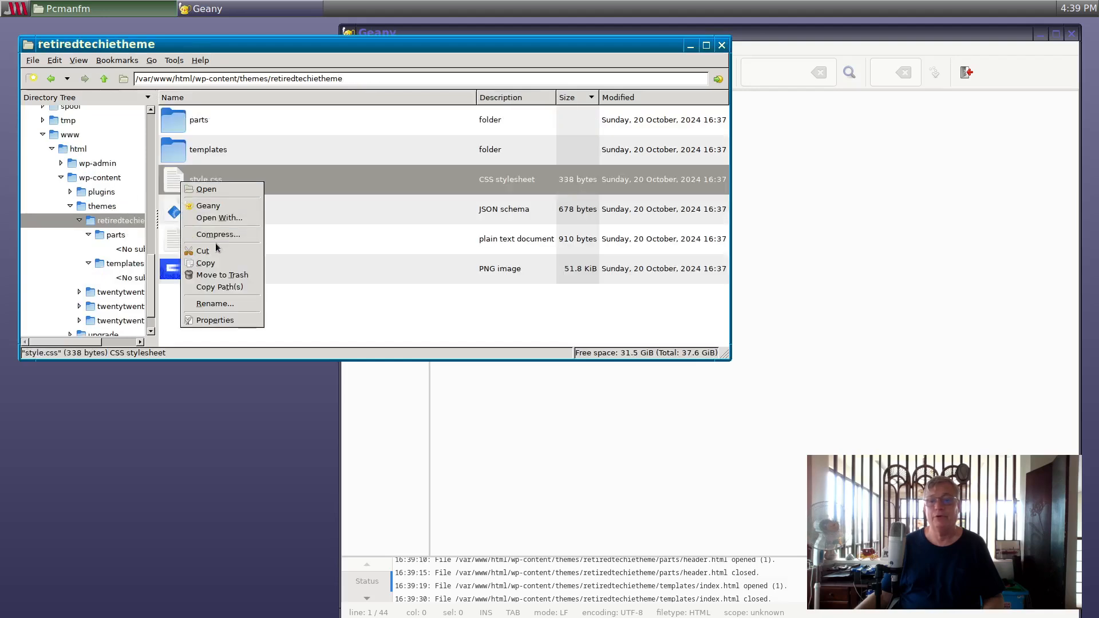
pyautogui.click(232, 206)
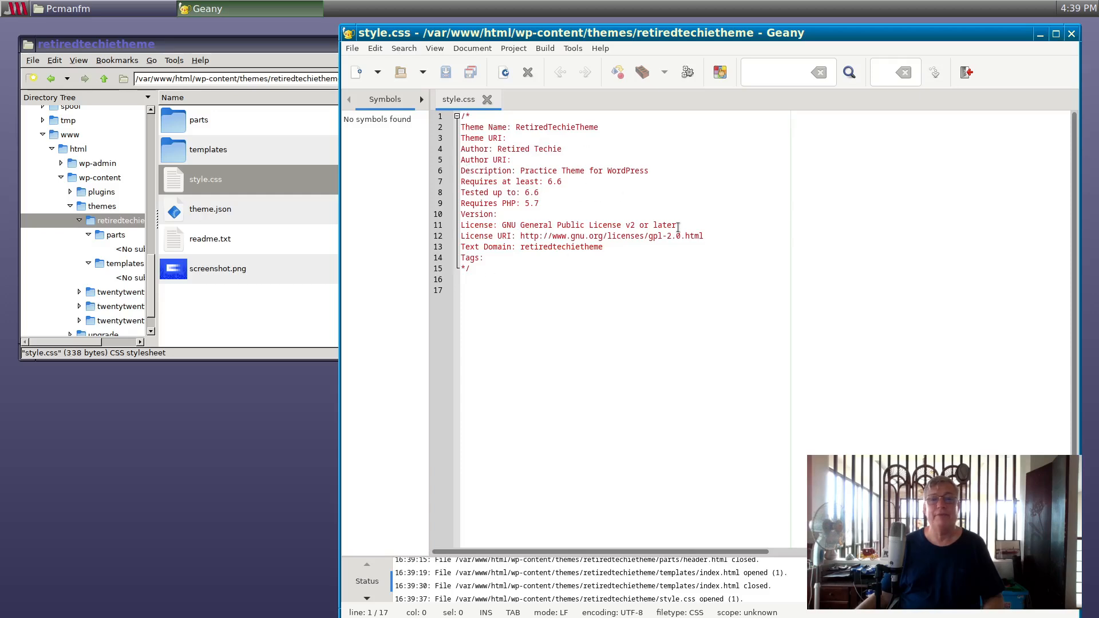
pyautogui.click(488, 99)
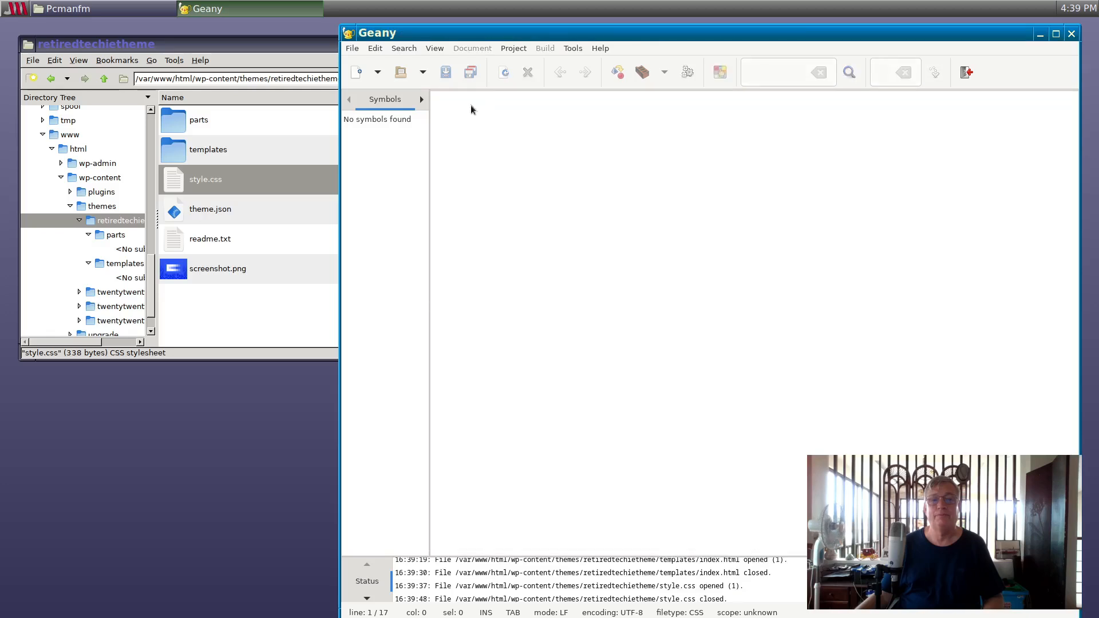
# Open theme.json in Geany, review its settings and template parts, and close the file.
pyautogui.click(239, 207)
pyautogui.rightClick(240, 209)
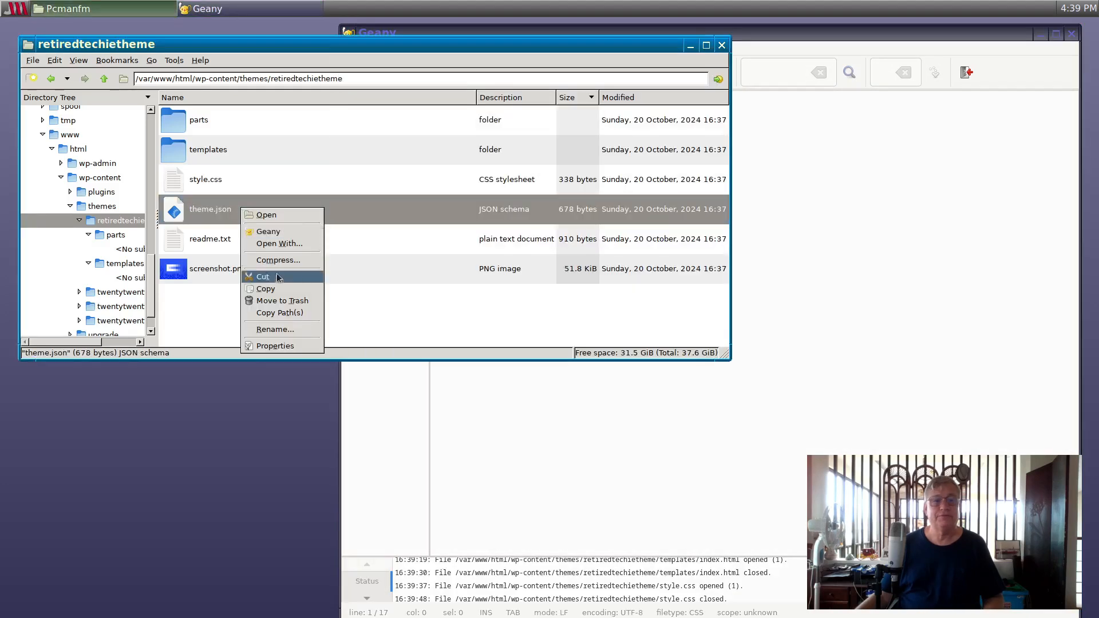
pyautogui.click(290, 232)
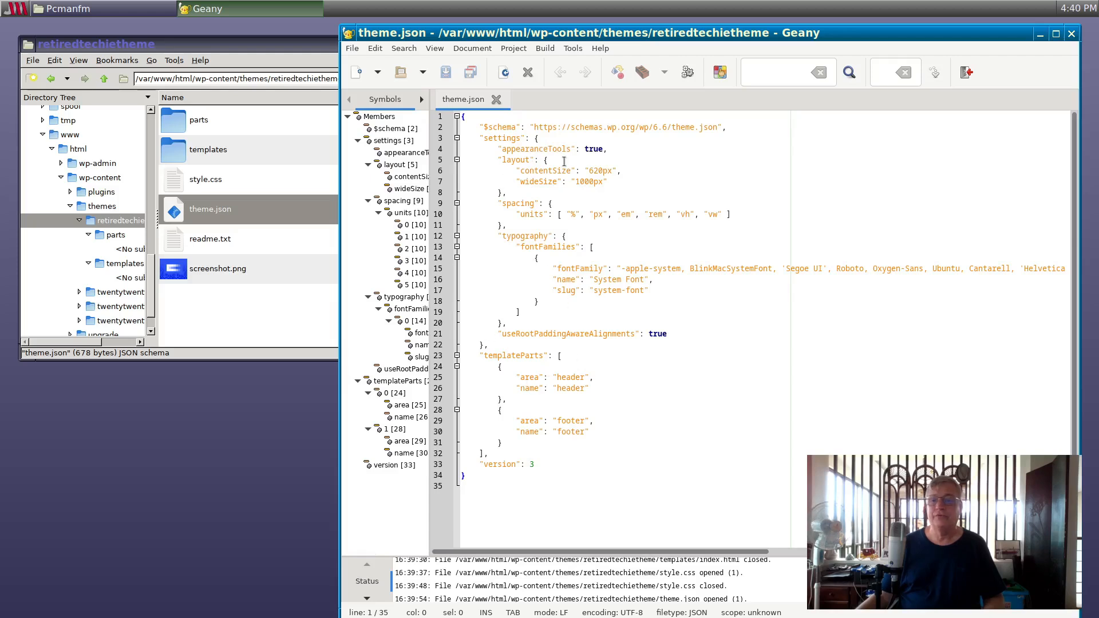
pyautogui.click(496, 100)
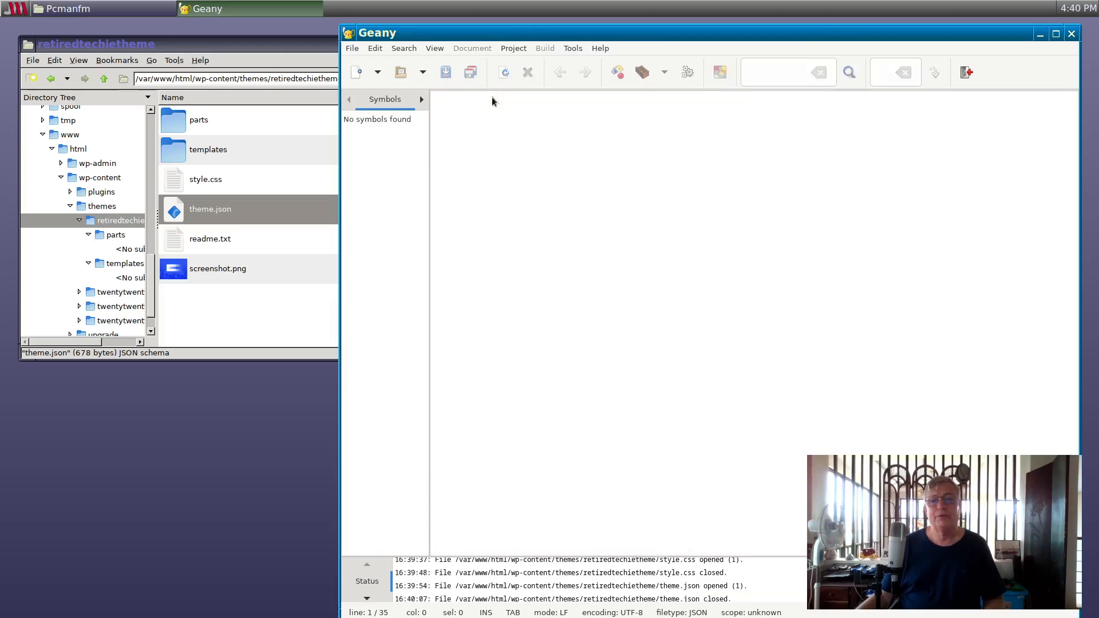
# Review readme.txt in Geany, highlighting its license line, and close the file, the editor and the file manager.
pyautogui.click(215, 239)
pyautogui.rightClick(211, 236)
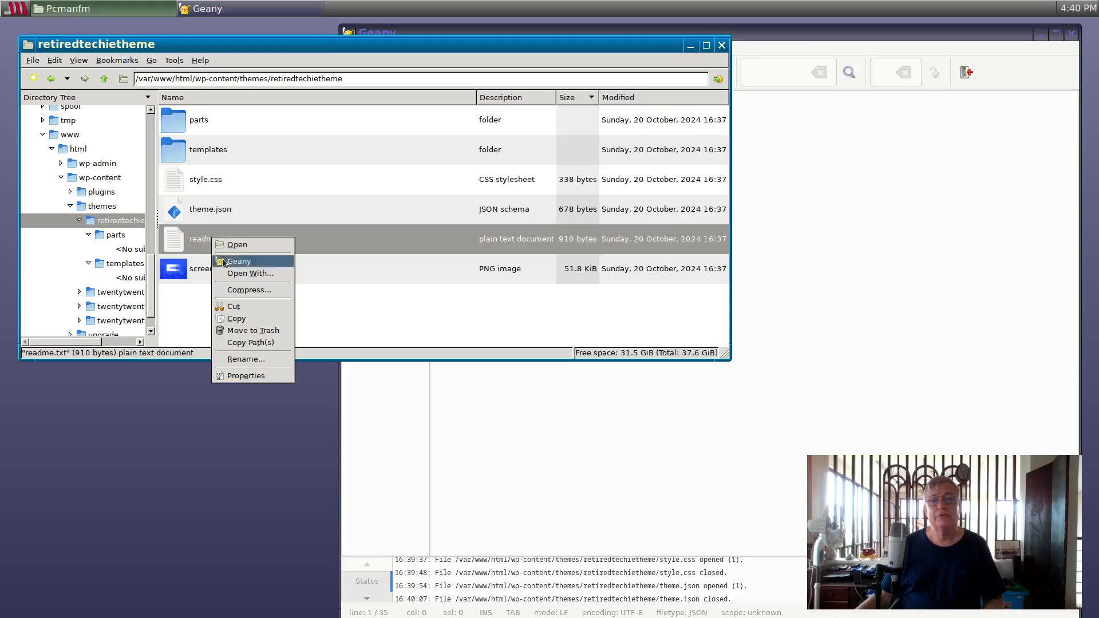
pyautogui.click(252, 262)
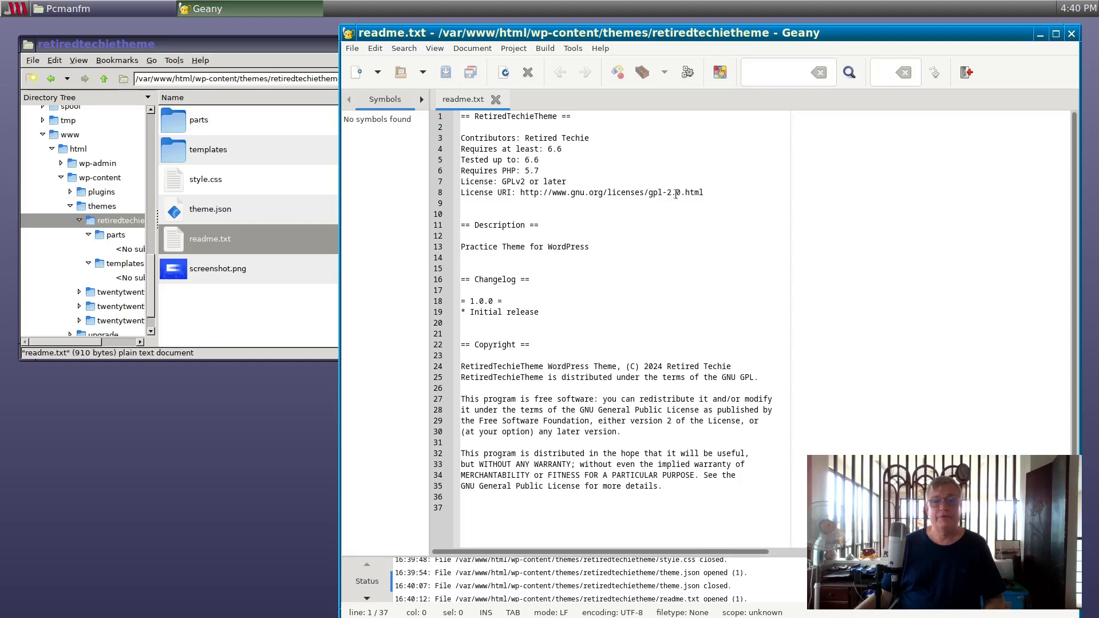
pyautogui.moveTo(566, 182); pyautogui.dragTo(450, 185)
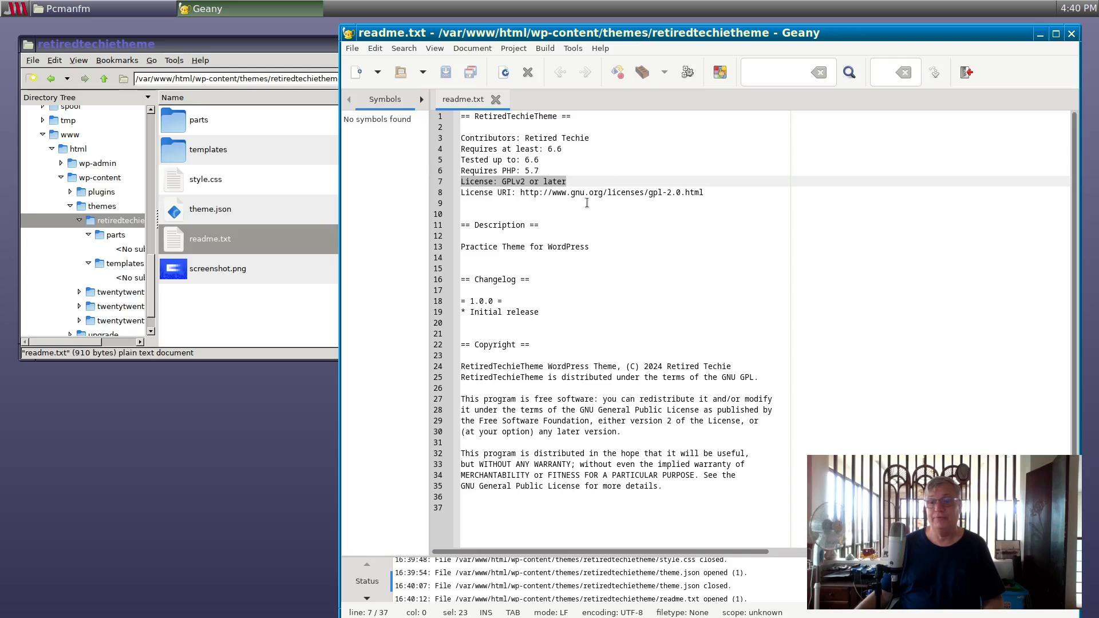
pyautogui.click(496, 99)
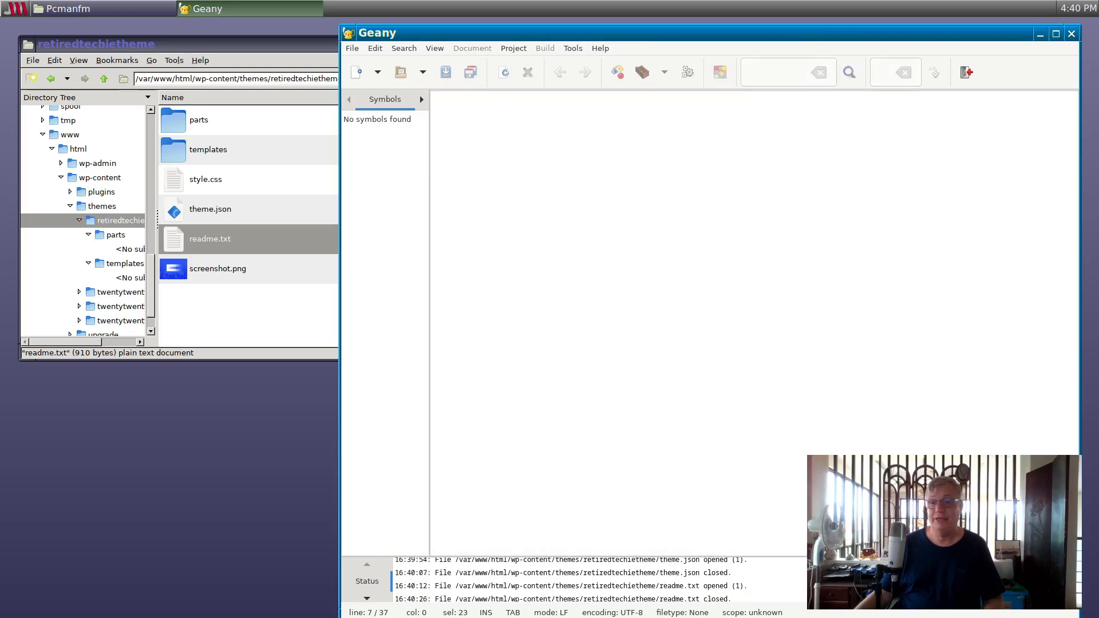
pyautogui.click(1073, 34)
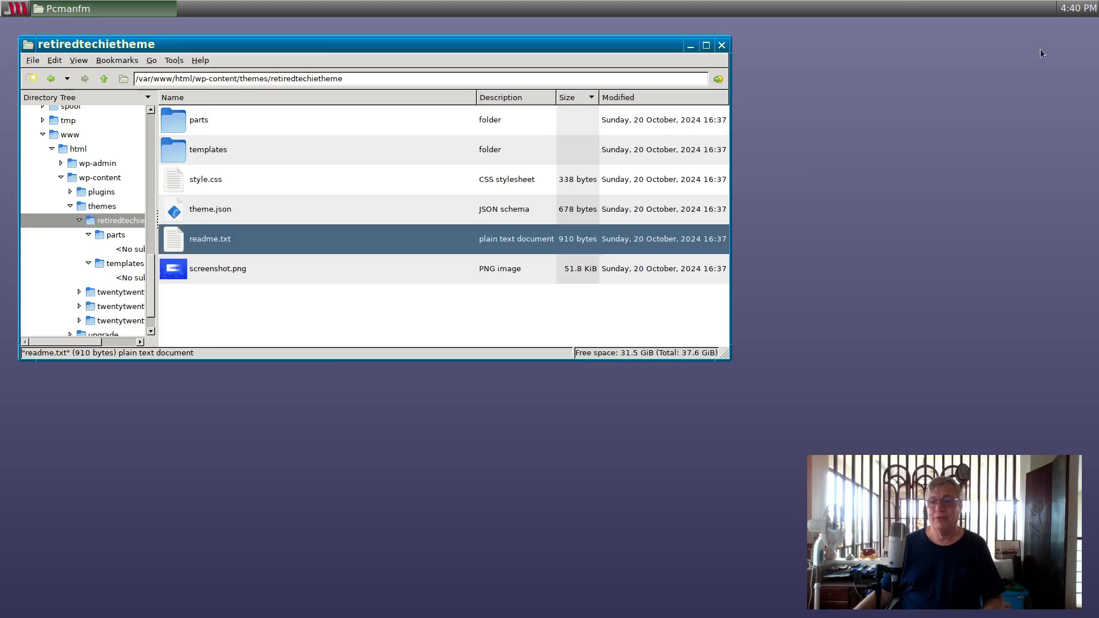
pyautogui.click(721, 46)
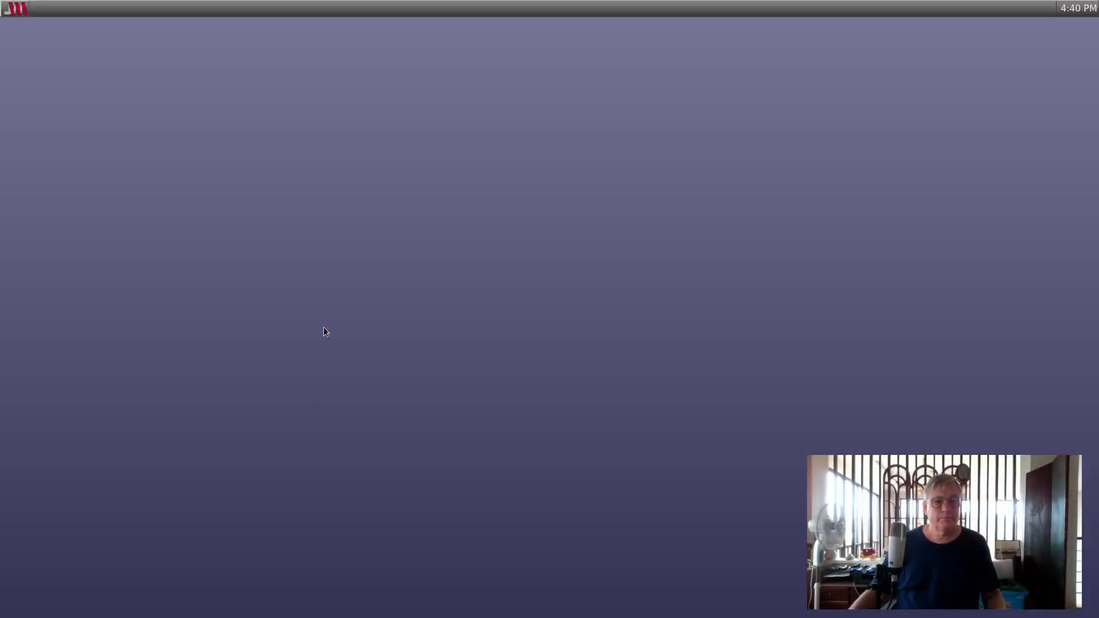
# Launch Firefox from the desktop and log in to WordPress through the RT-Login bookmark with the account password, without saving the login.
pyautogui.rightClick(324, 327)
pyautogui.click(335, 276)
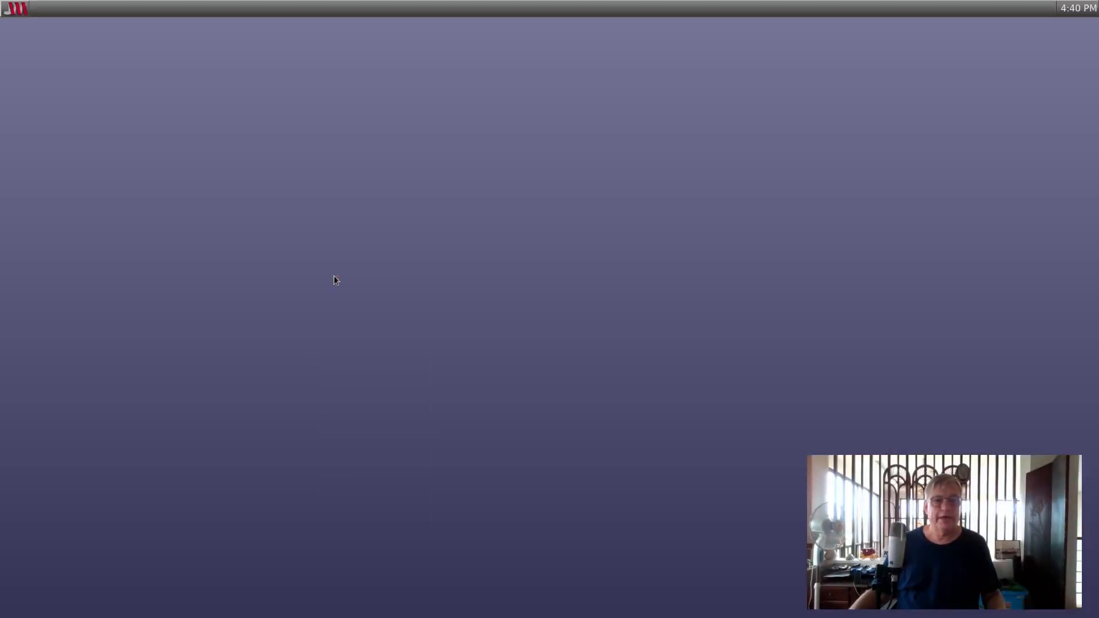
pyautogui.rightClick(335, 276)
pyautogui.click(370, 338)
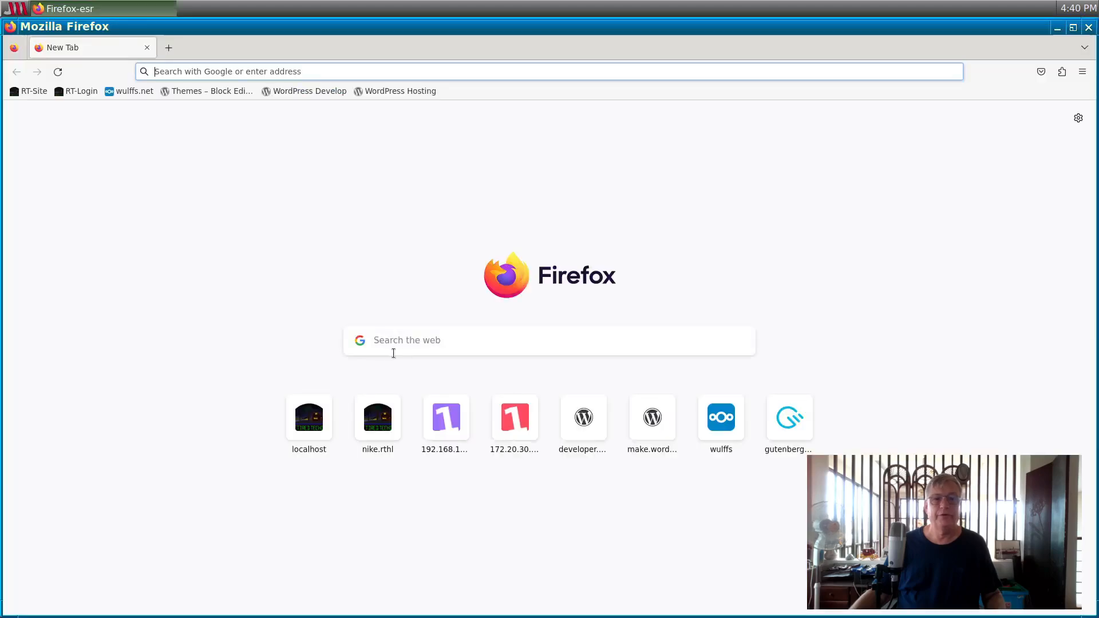
pyautogui.click(75, 93)
pyautogui.press('Tab')
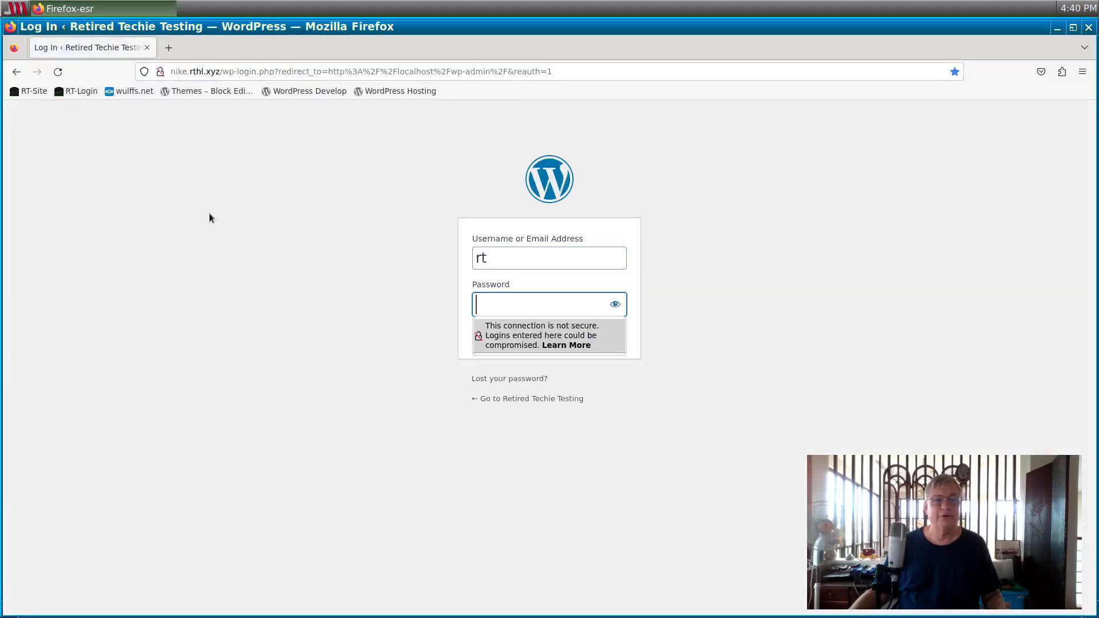
pyautogui.write('p')
pyautogui.press('Return')
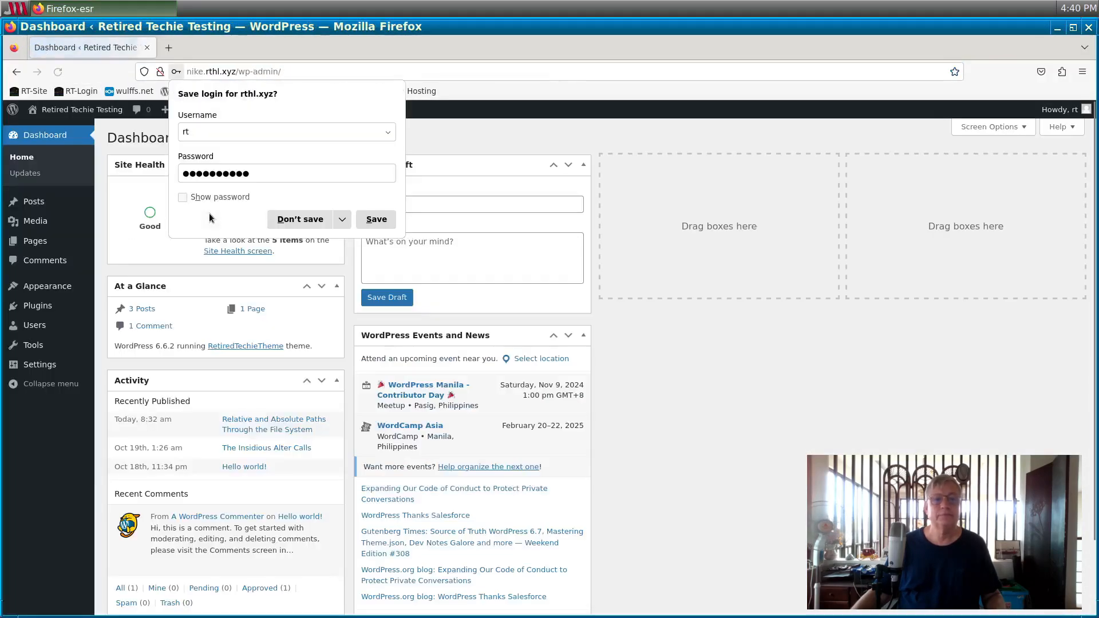
pyautogui.click(283, 220)
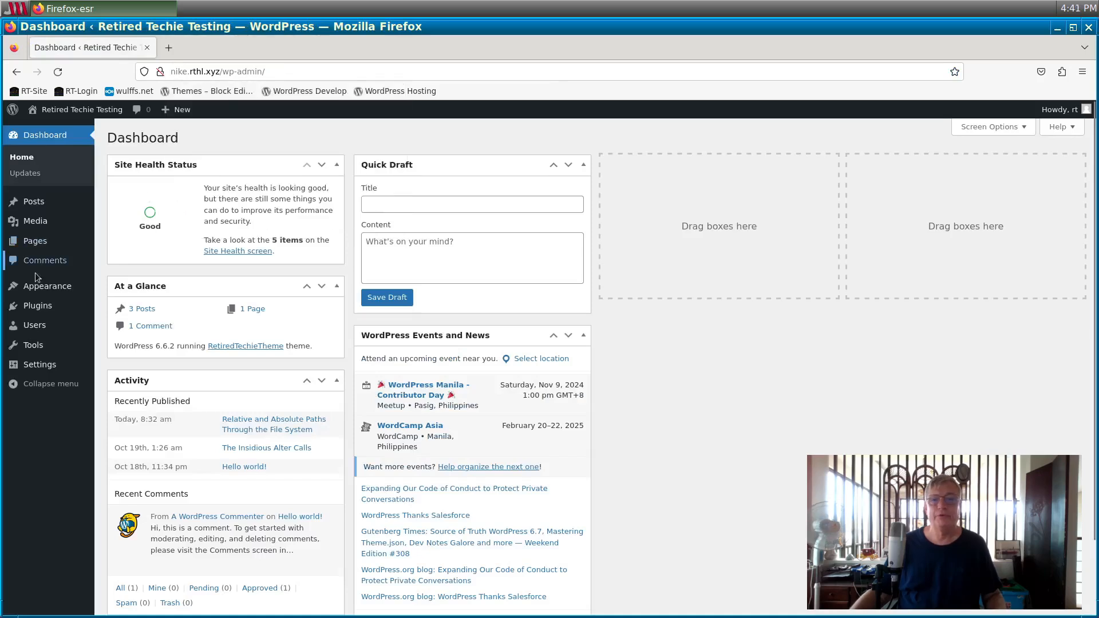
# Upload cropped-AddressBarIcon.png, PayPalIcon.png and RetireTechHCLogoFullColor.png from the Graphics folder to the Media Library.
pyautogui.click(35, 221)
pyautogui.click(229, 139)
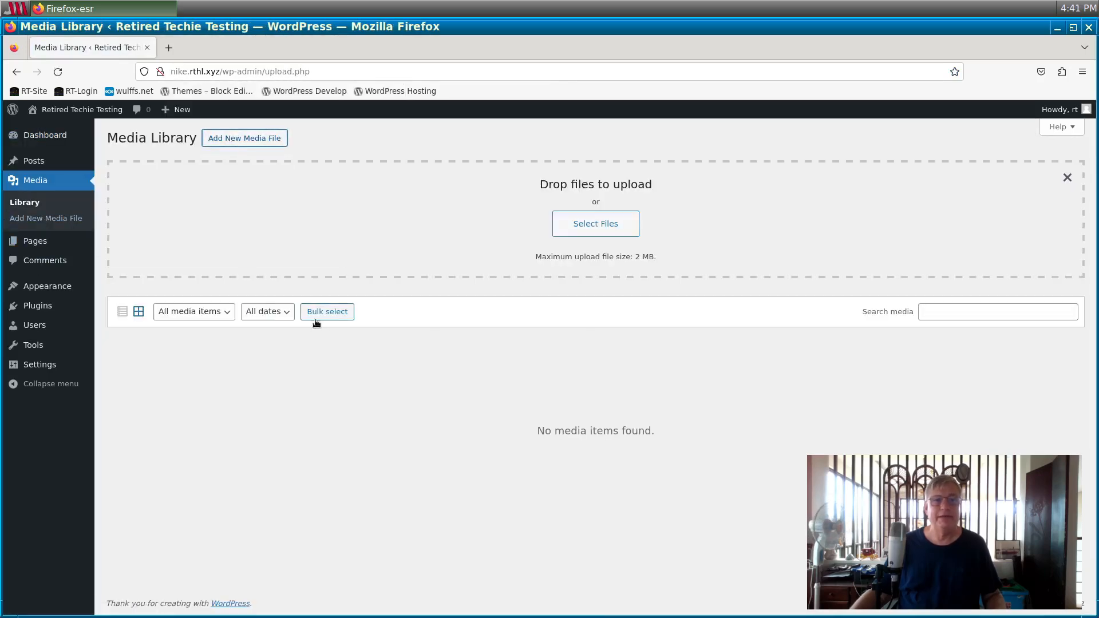
pyautogui.click(596, 224)
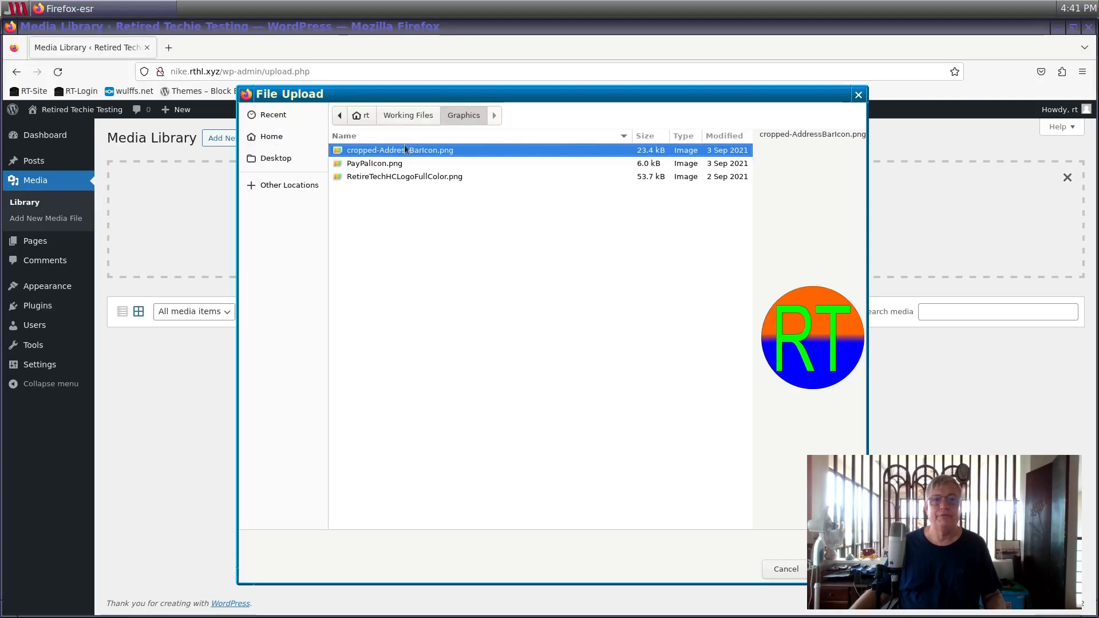
pyautogui.keyDown('shift'); pyautogui.click(398, 176); pyautogui.keyUp('shift')
pyautogui.click(449, 150)
pyautogui.keyDown('shift'); pyautogui.click(407, 164); pyautogui.keyUp('shift')
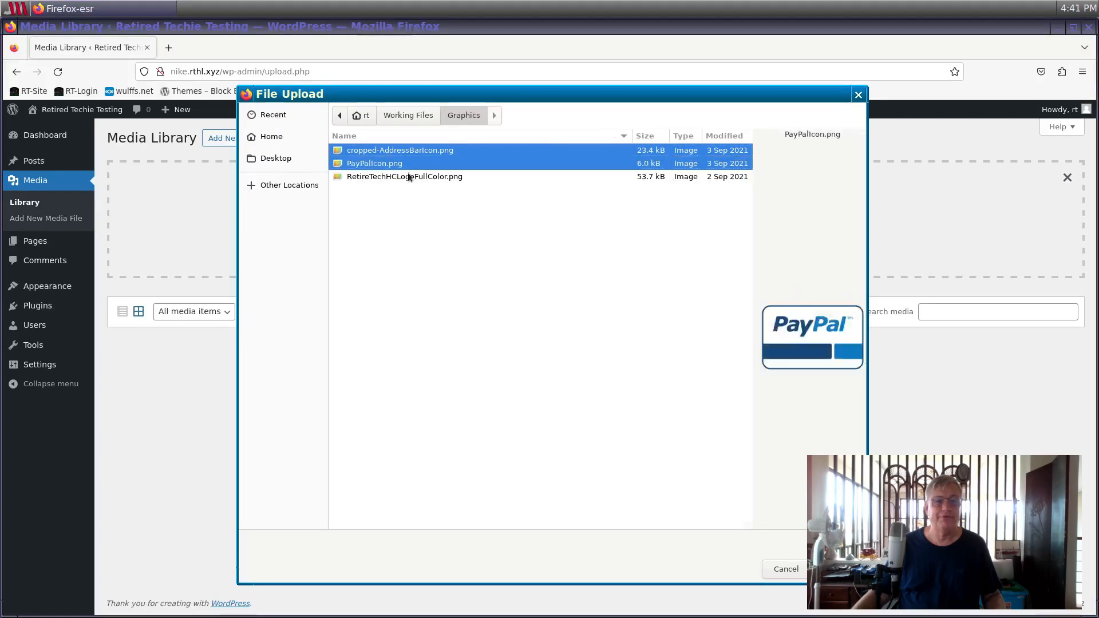
pyautogui.keyDown('shift'); pyautogui.click(408, 177); pyautogui.keyUp('shift')
pyautogui.press('Return')
# Upload sunset-Becol 1000x300 50.jpg from the Images folder to the Media Library.
pyautogui.click(589, 224)
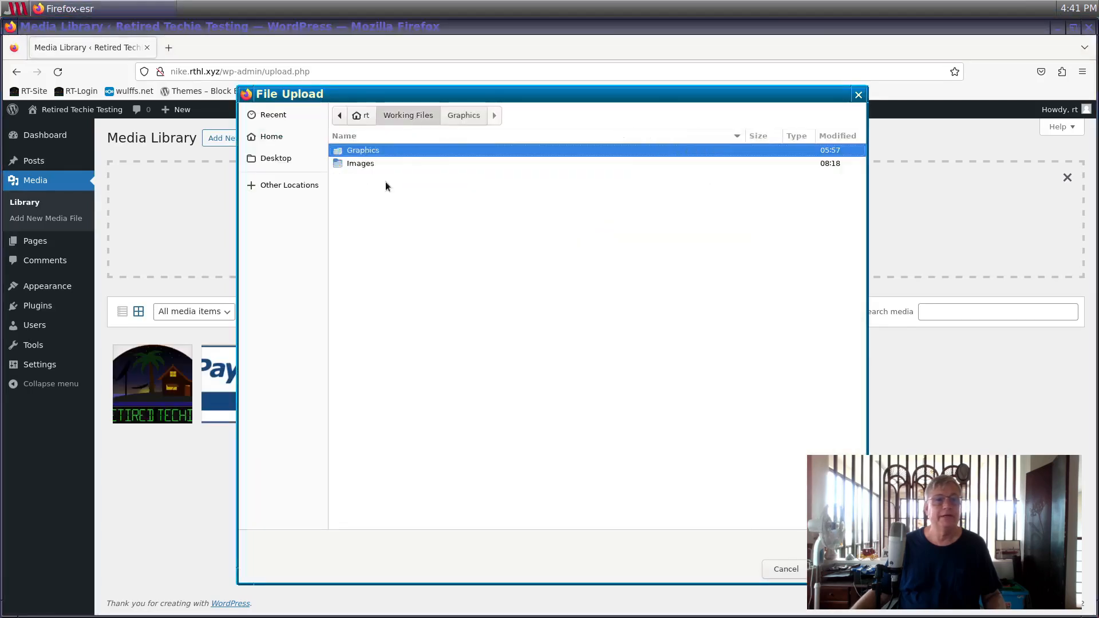
pyautogui.doubleClick(434, 165)
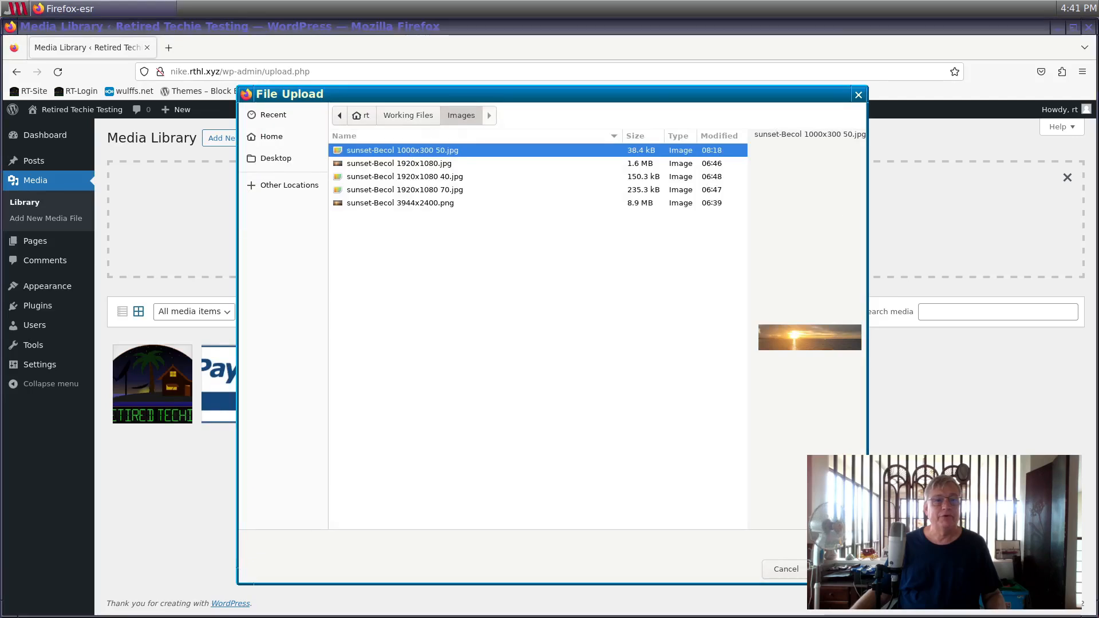
pyautogui.doubleClick(424, 150)
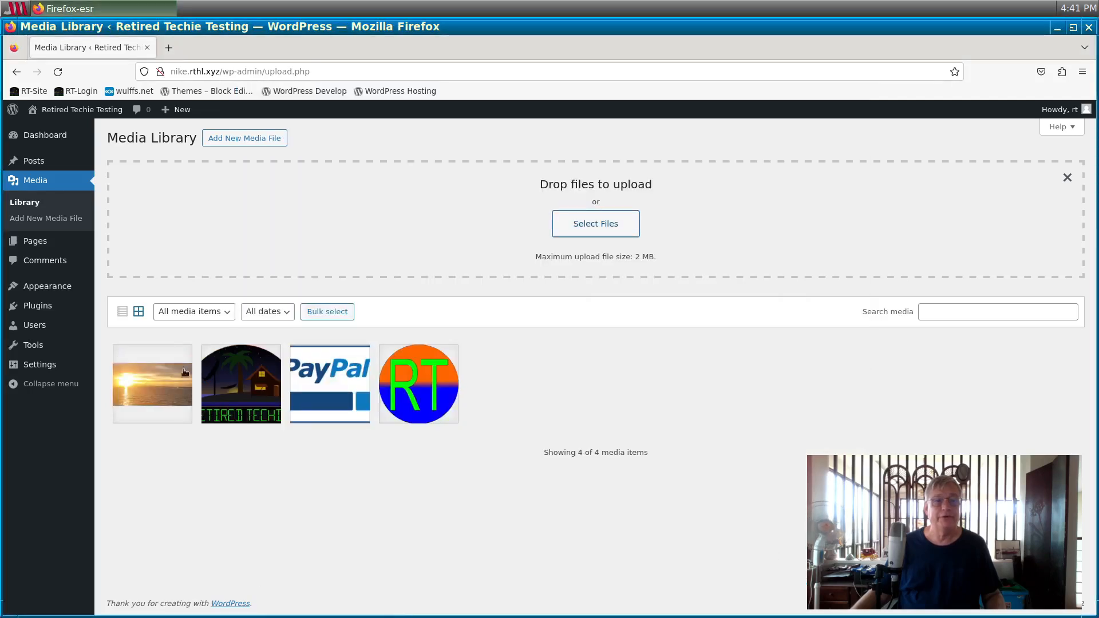
# Open the theme's Index template in the Site Editor and show its template settings.
pyautogui.click(44, 296)
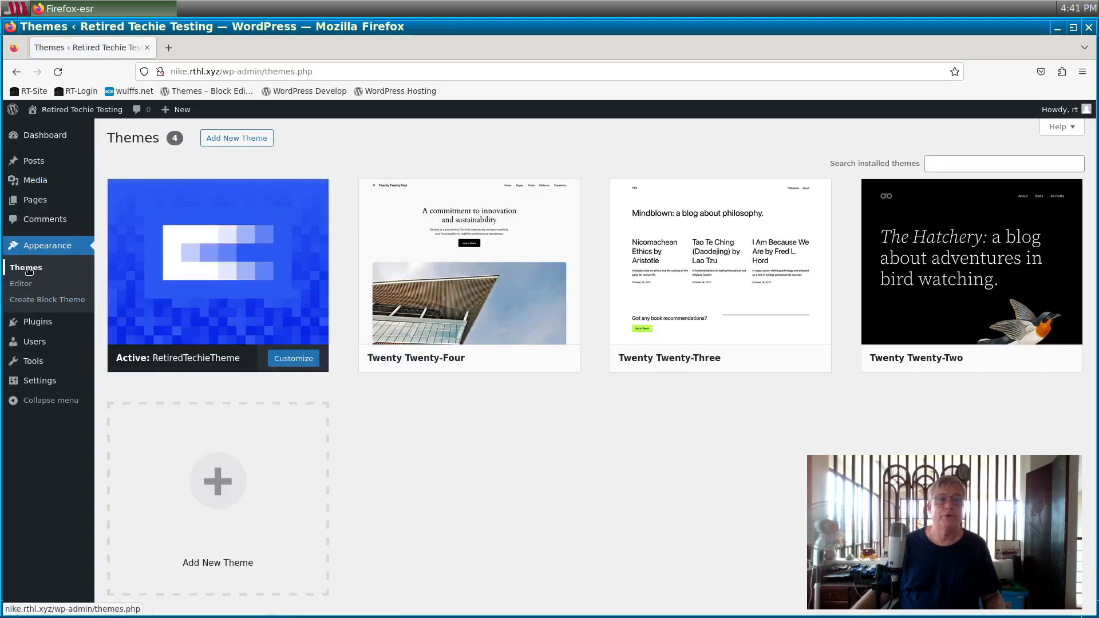
pyautogui.click(20, 284)
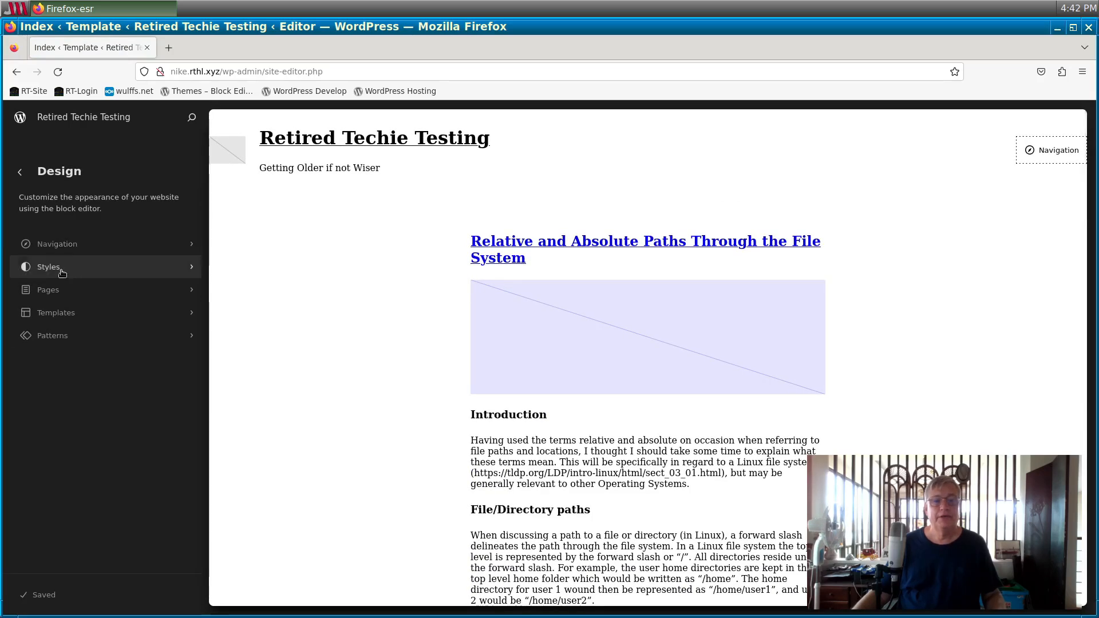
pyautogui.click(63, 315)
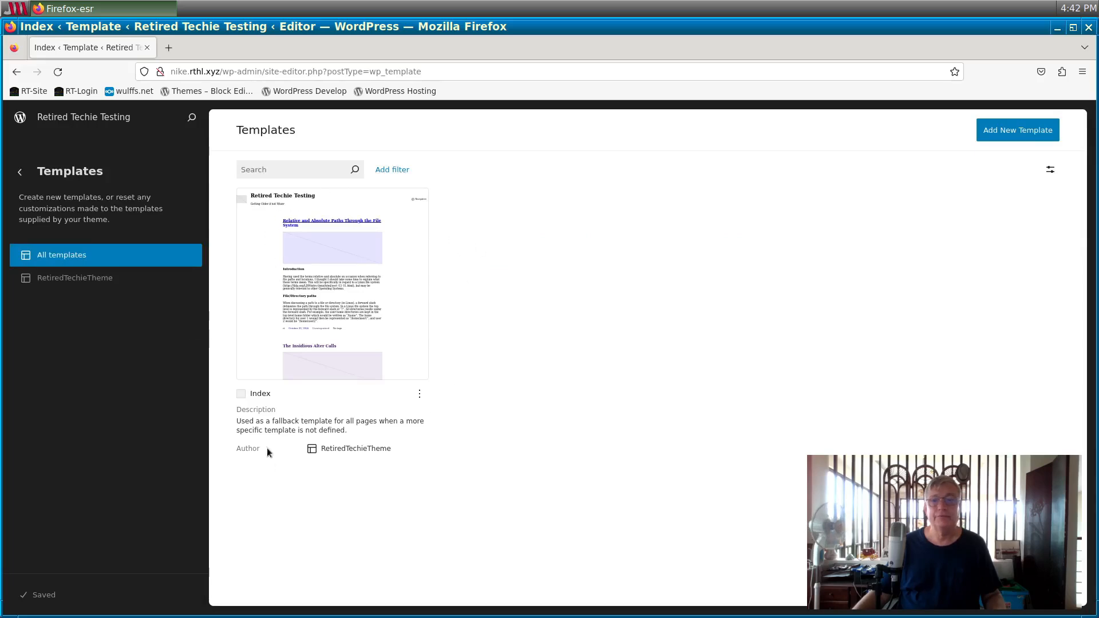
pyautogui.click(358, 269)
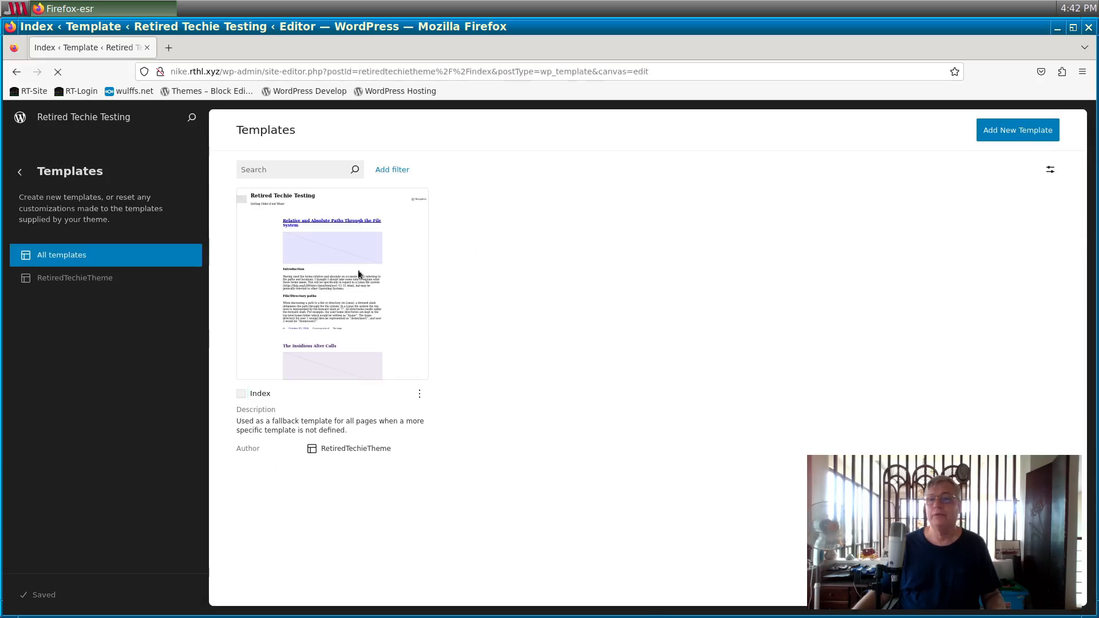
pyautogui.click(1082, 117)
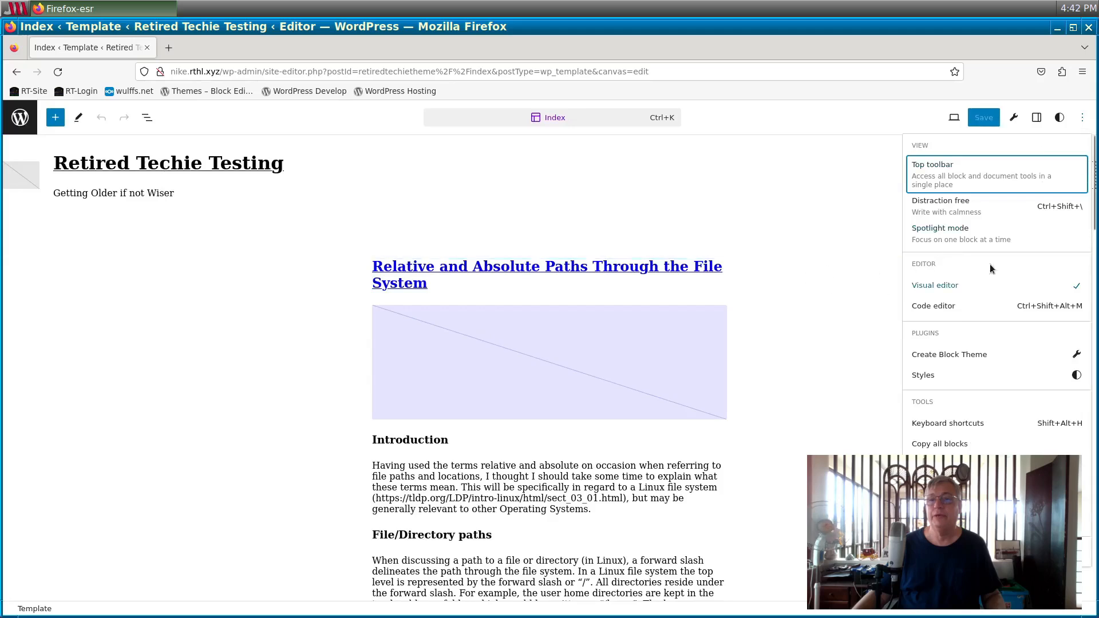
pyautogui.click(1038, 118)
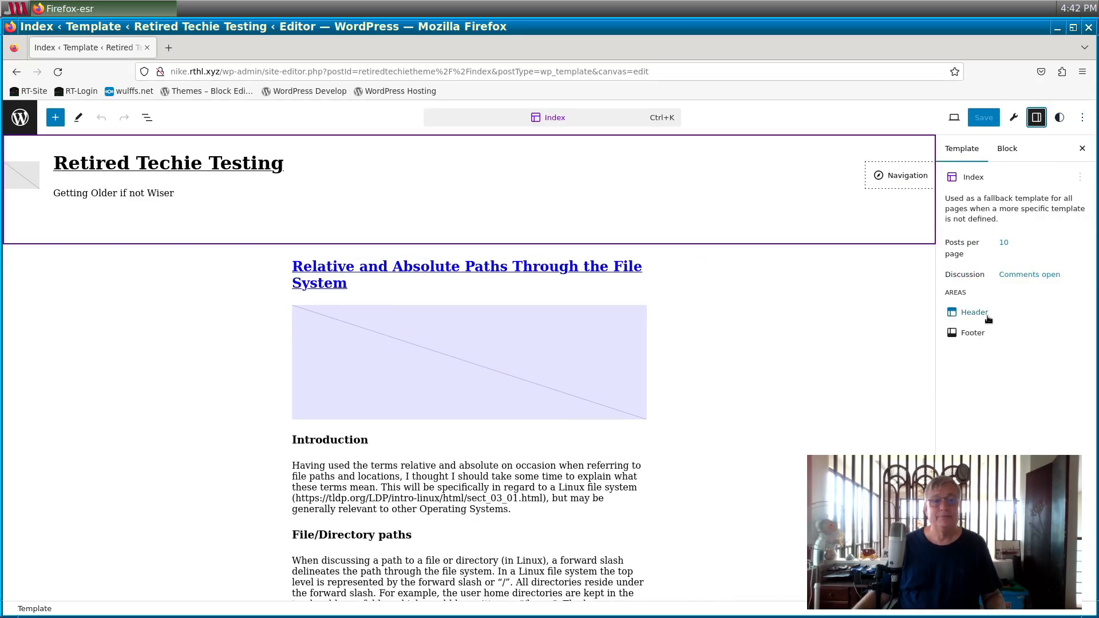
# Look over the Index template down to its footer, select the header area and expand its nested Group and Row blocks in List View.
pyautogui.scroll(-6, 712, 301)
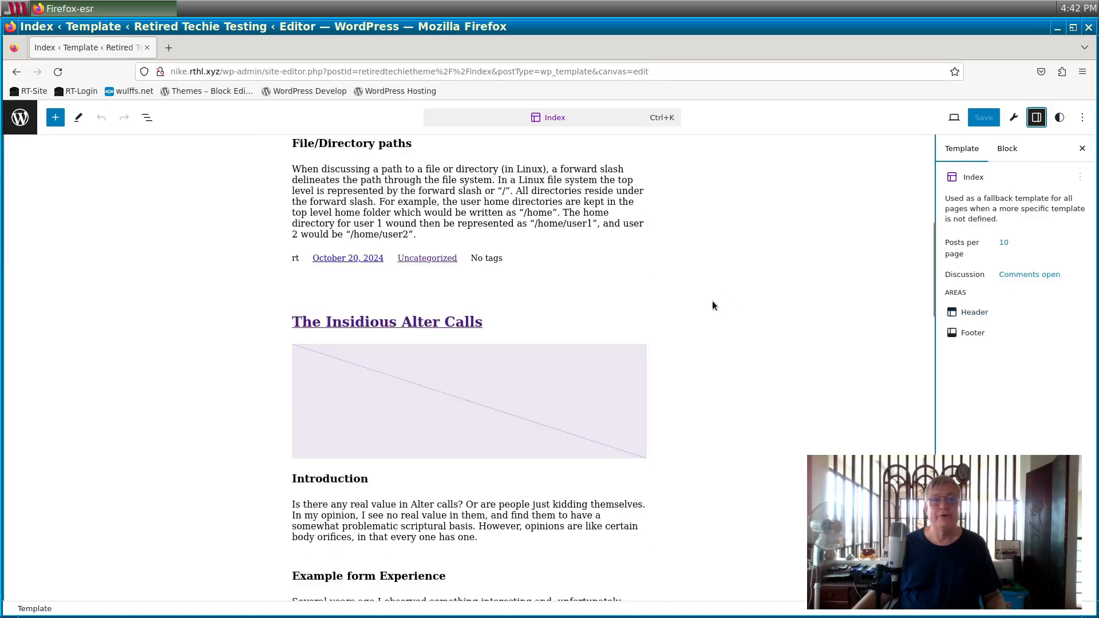
pyautogui.scroll(-15, 777, 341)
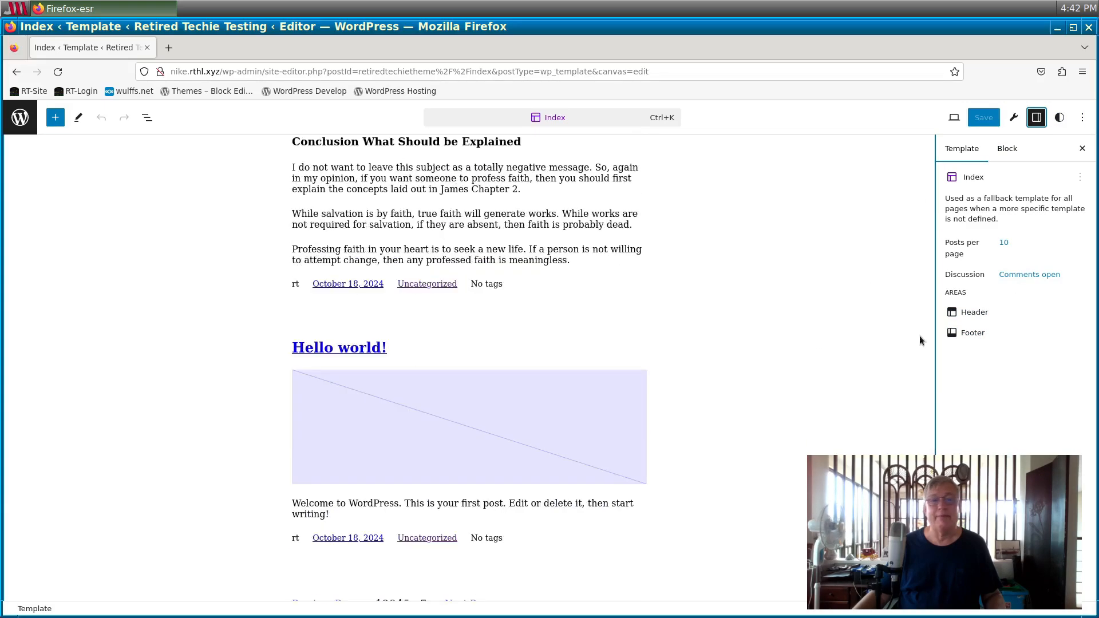
pyautogui.scroll(-2, 871, 340)
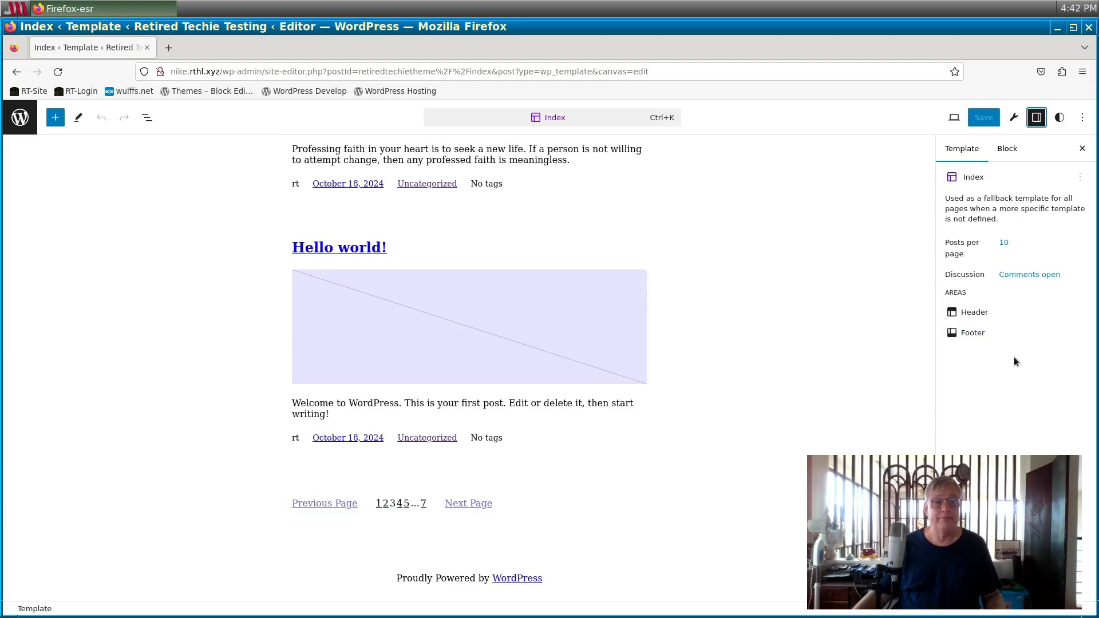
pyautogui.scroll(4, 639, 292)
pyautogui.scroll(20, 637, 289)
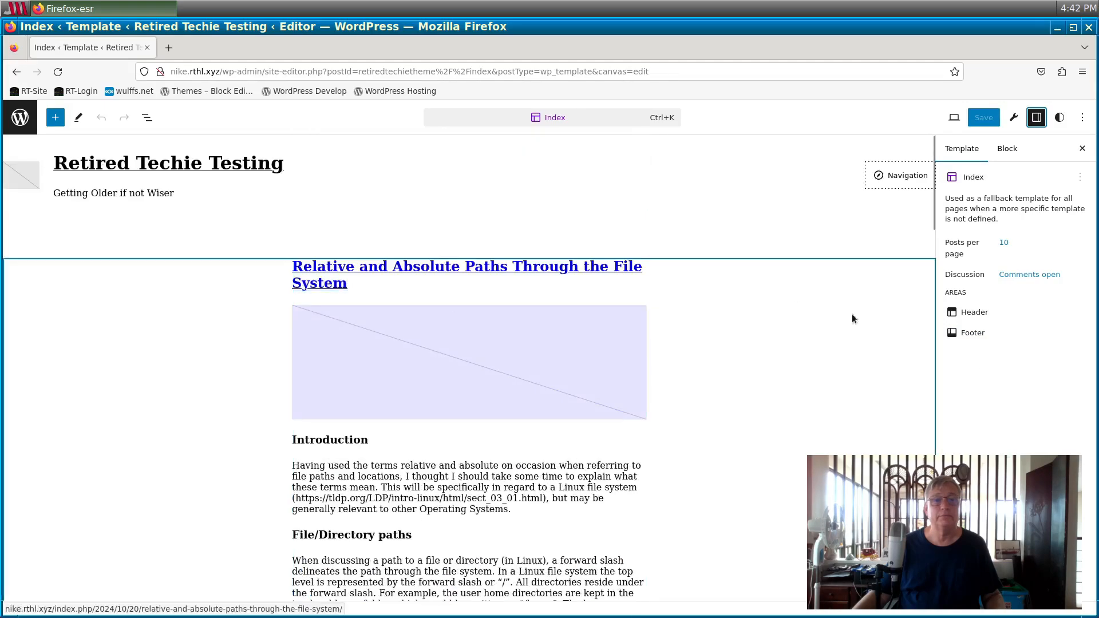
pyautogui.click(974, 313)
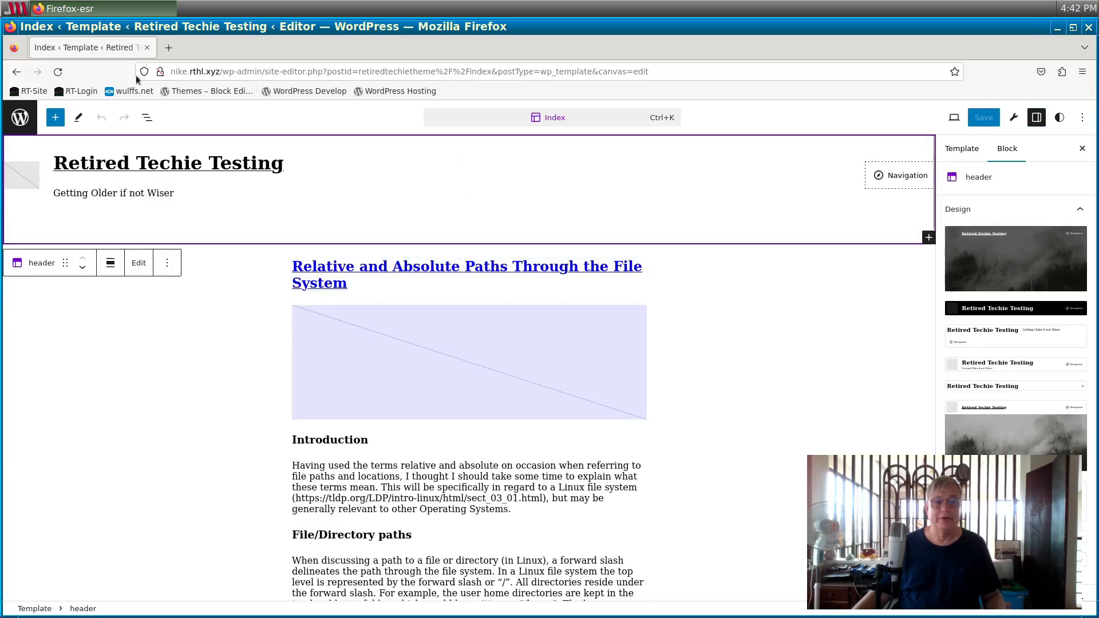
pyautogui.click(148, 123)
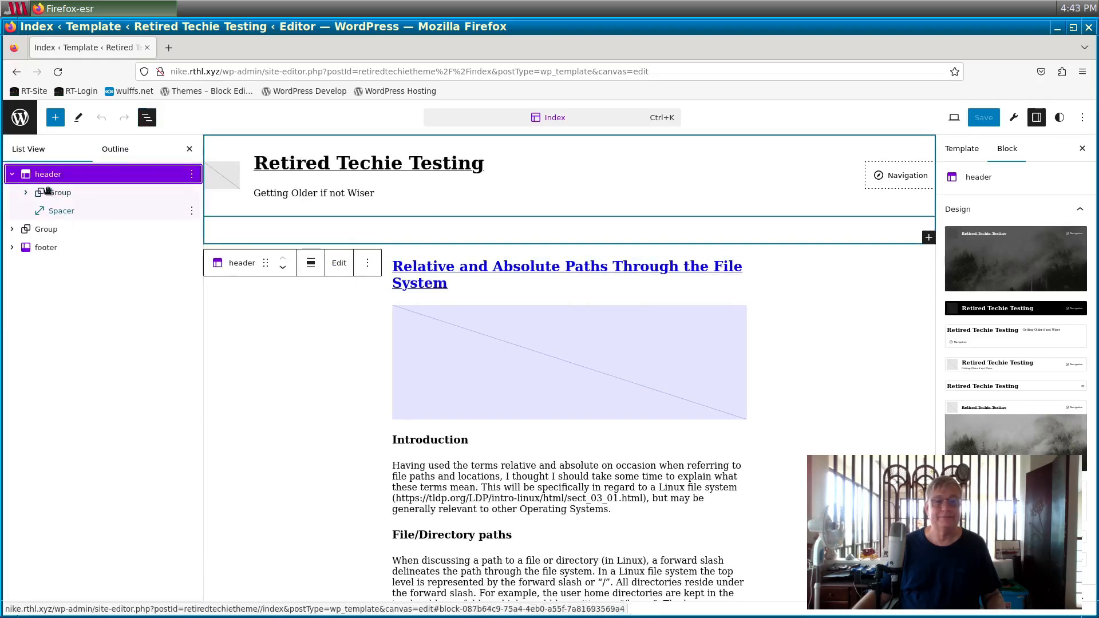
pyautogui.click(25, 193)
pyautogui.click(39, 210)
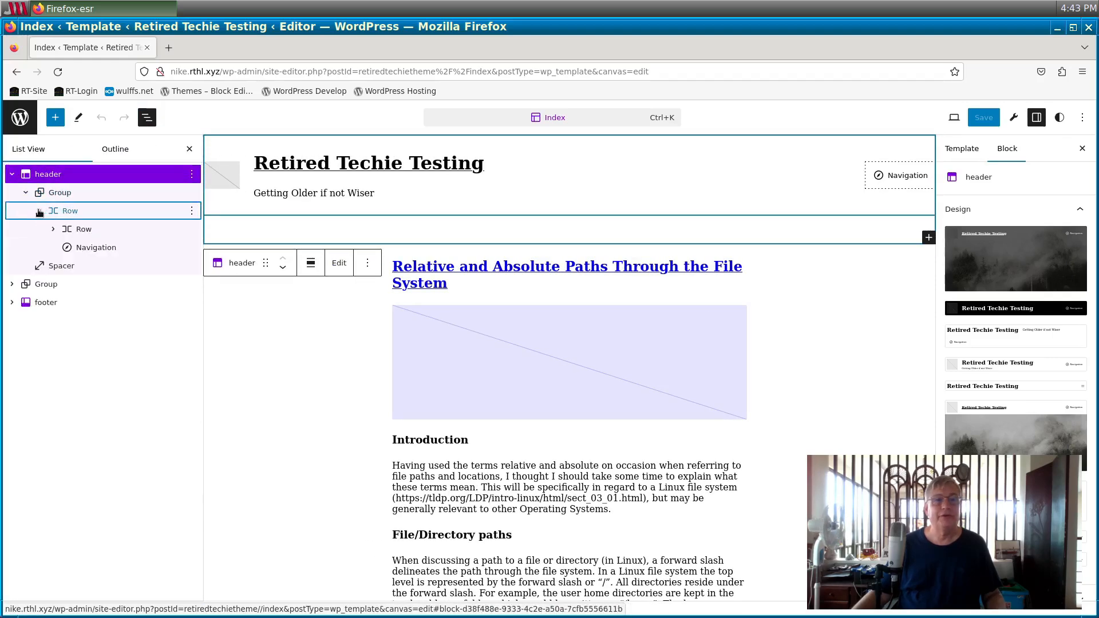
pyautogui.click(53, 229)
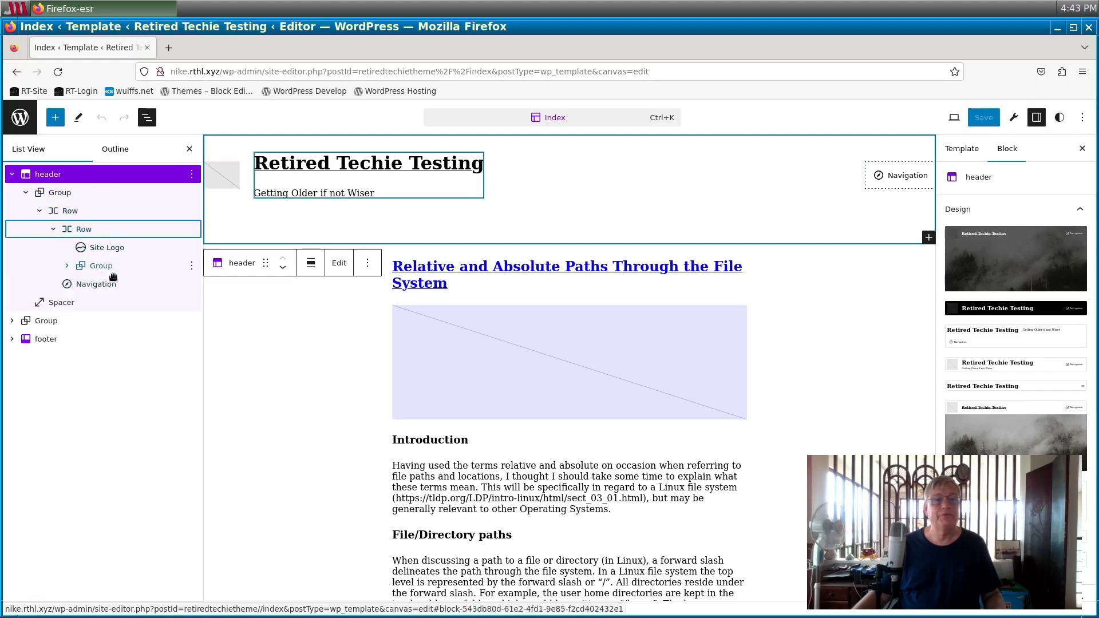
# Expand the content Group, the footer's nested groups and the header Group beside the Site Logo in List View.
pyautogui.click(12, 321)
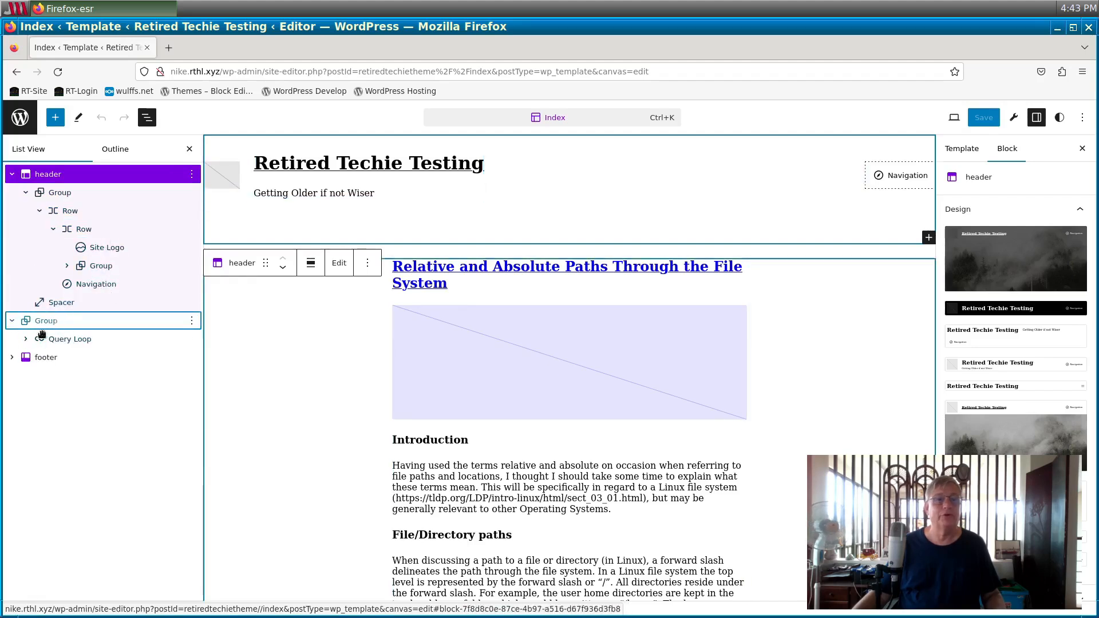
pyautogui.click(12, 357)
pyautogui.click(26, 376)
pyautogui.click(39, 394)
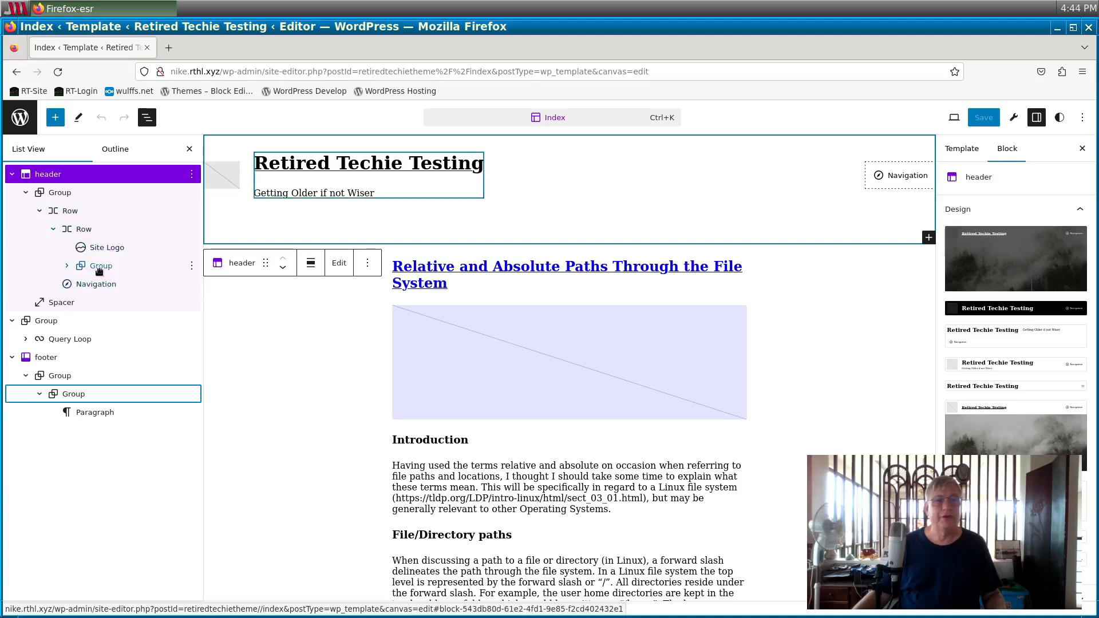
pyautogui.click(67, 266)
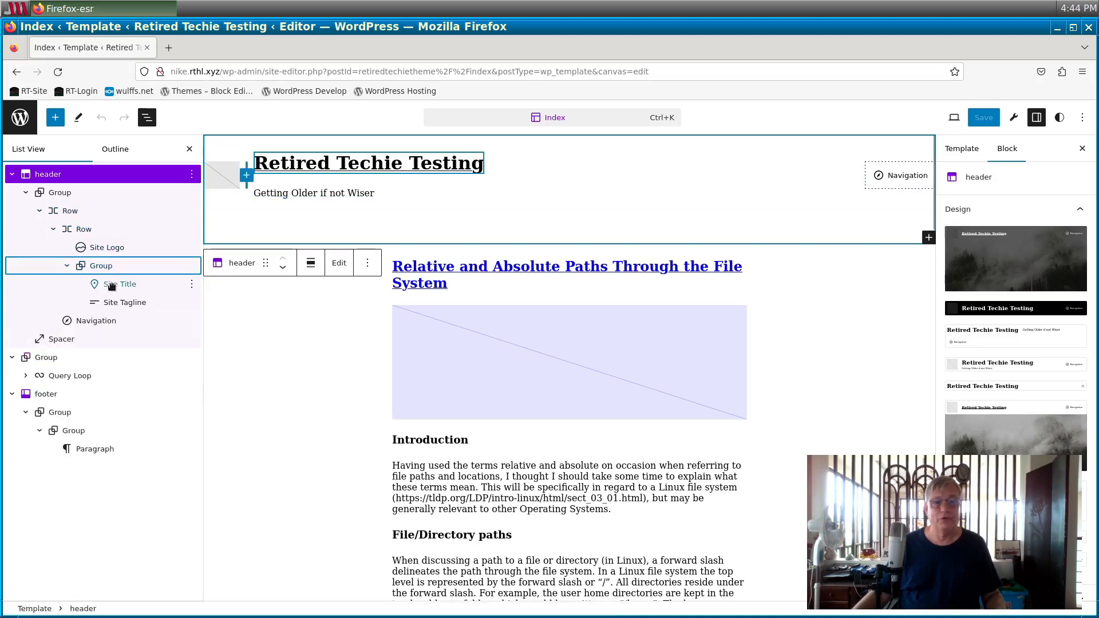
# Set the header's Site Logo to the sunset image from the Media Library and enlarge it to 152 px wide.
pyautogui.click(218, 176)
pyautogui.click(223, 179)
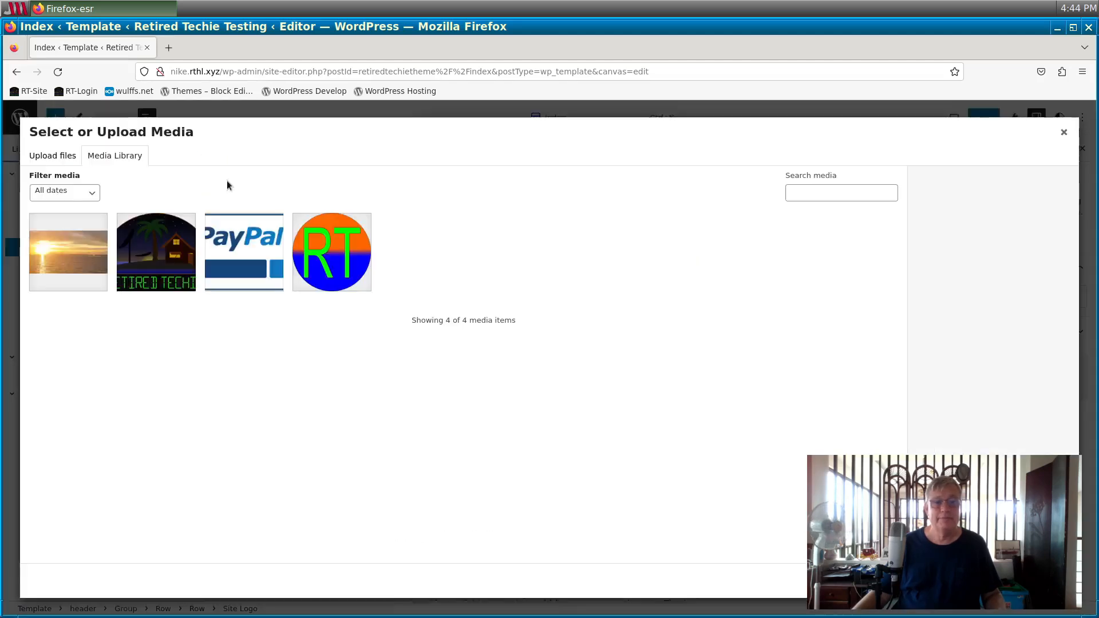
pyautogui.click(86, 252)
pyautogui.click(1051, 581)
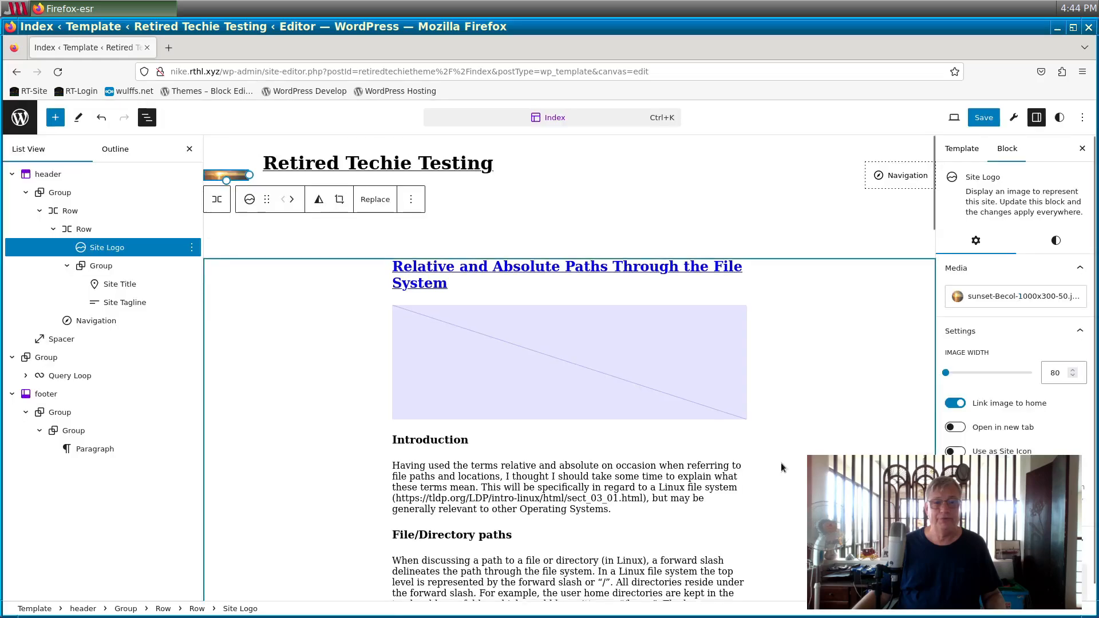
pyautogui.moveTo(248, 175)
pyautogui.mouseDown()
pyautogui.moveTo(442, 195)
pyautogui.moveTo(265, 183)
pyautogui.mouseUp()
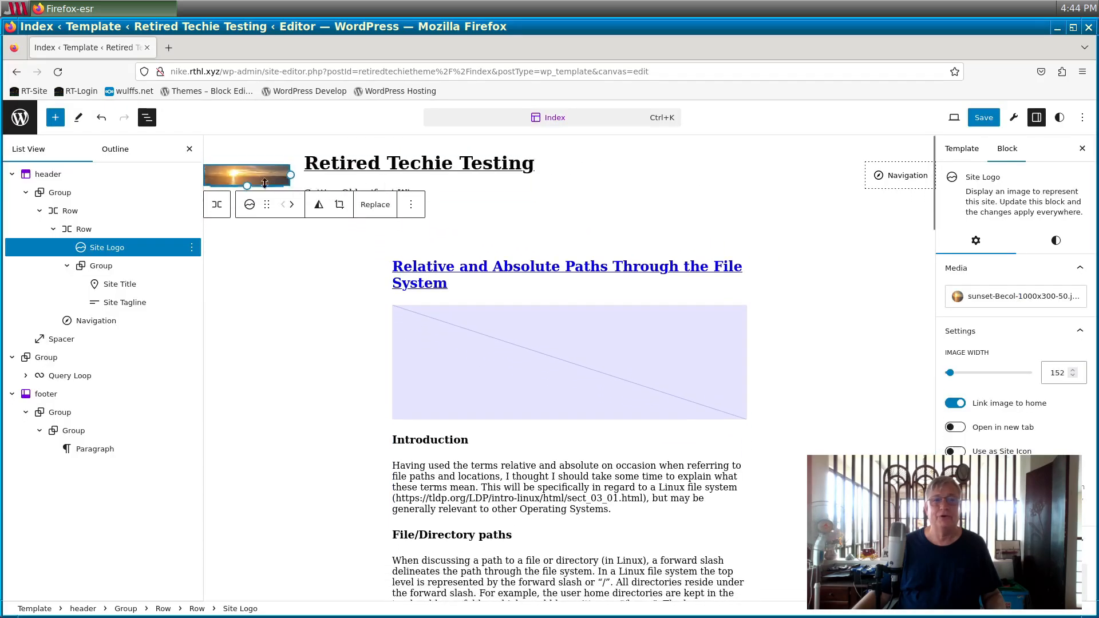
# Replace the Site Logo image with RetireTechHCLogoFullColor.png from the Media Library and enlarge it in the header.
pyautogui.click(250, 204)
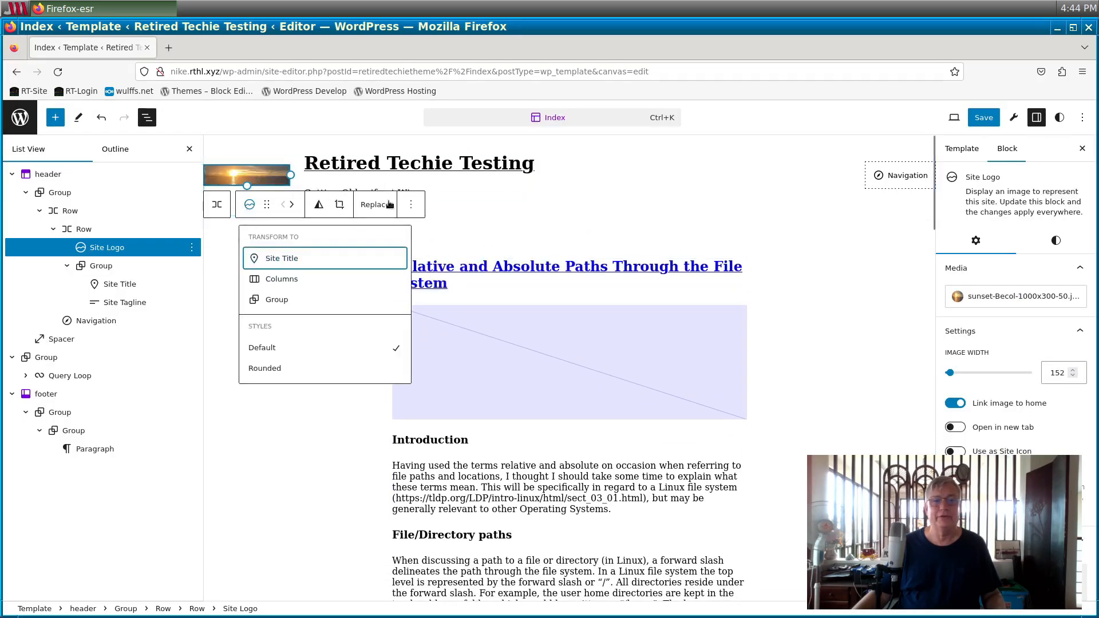
pyautogui.click(411, 205)
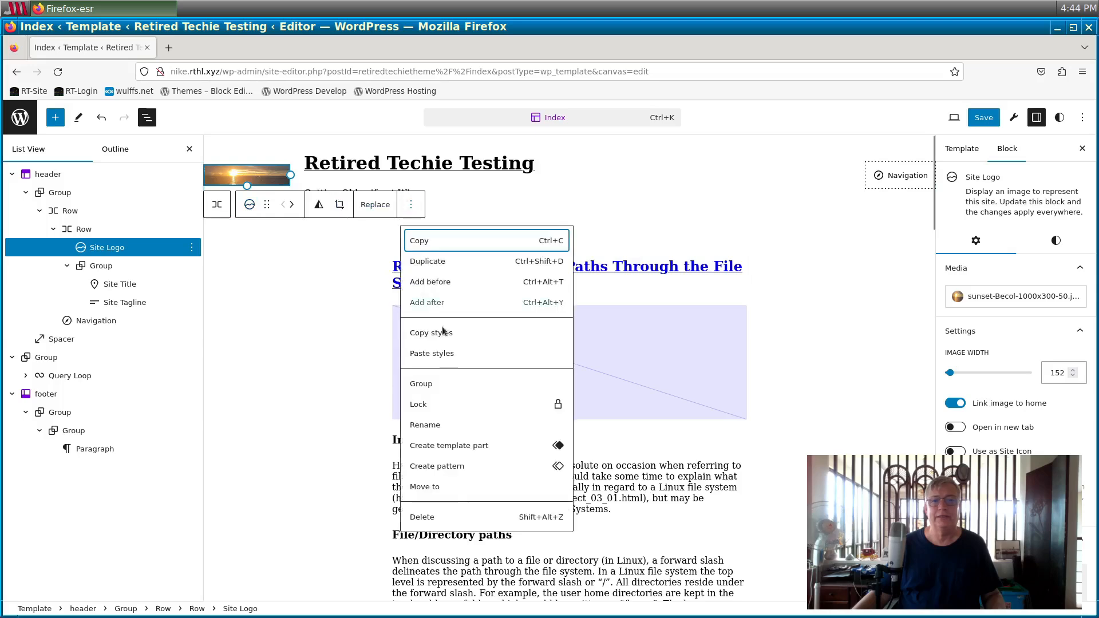
pyautogui.click(249, 206)
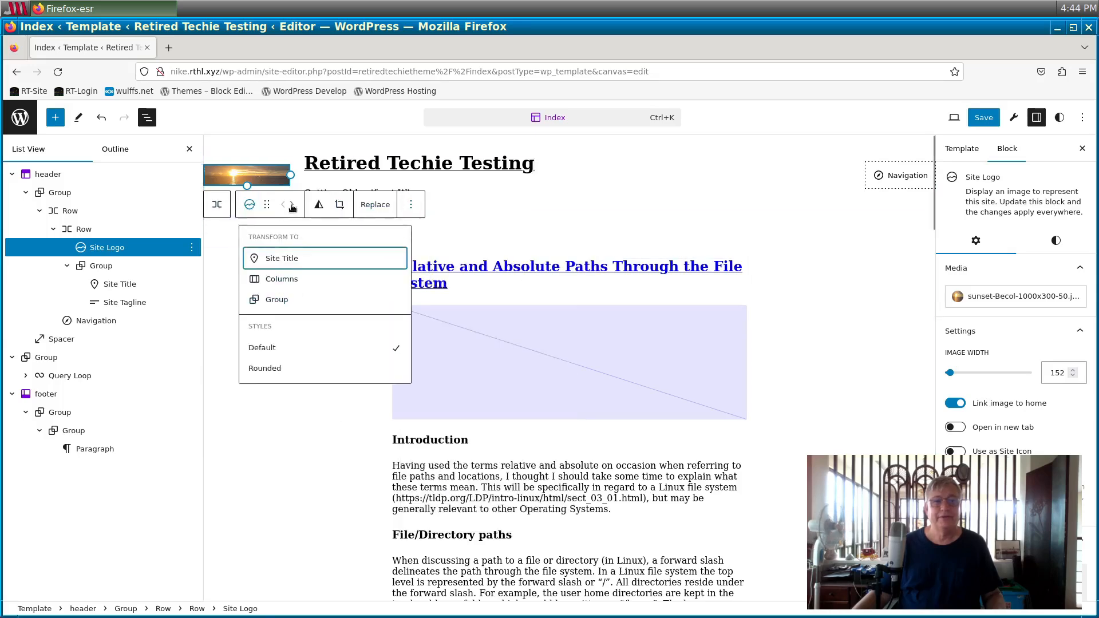
pyautogui.click(375, 204)
pyautogui.click(391, 244)
pyautogui.click(184, 269)
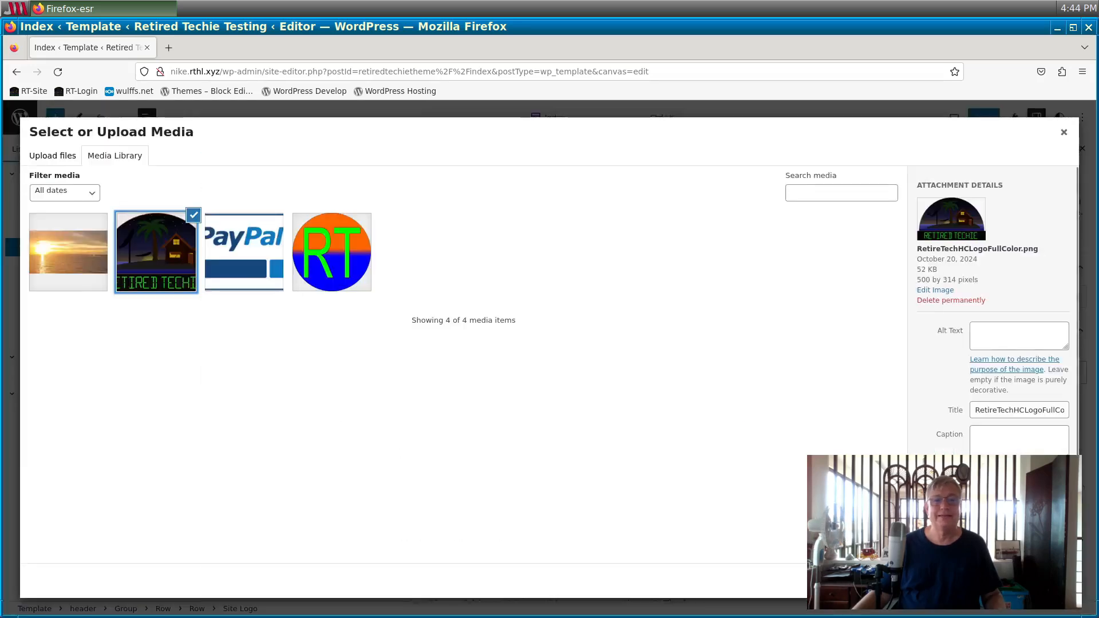
pyautogui.click(1051, 581)
pyautogui.moveTo(291, 180); pyautogui.dragTo(411, 200)
pyautogui.click(321, 422)
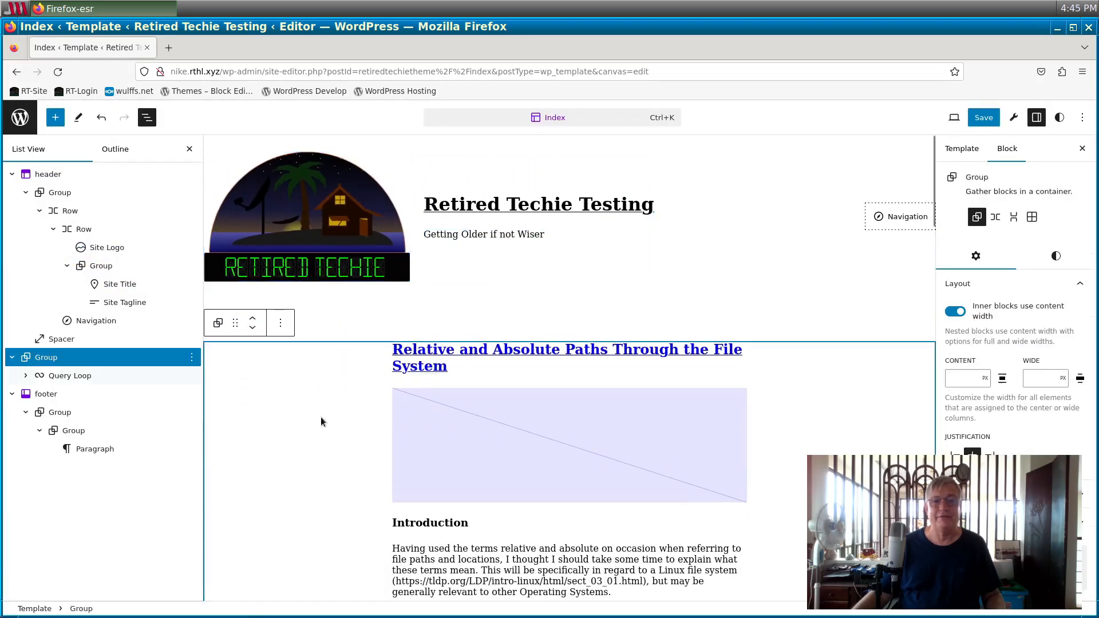
# Leave the template canvas, save both pending changes and open the updated site for viewing.
pyautogui.click(22, 119)
pyautogui.click(26, 124)
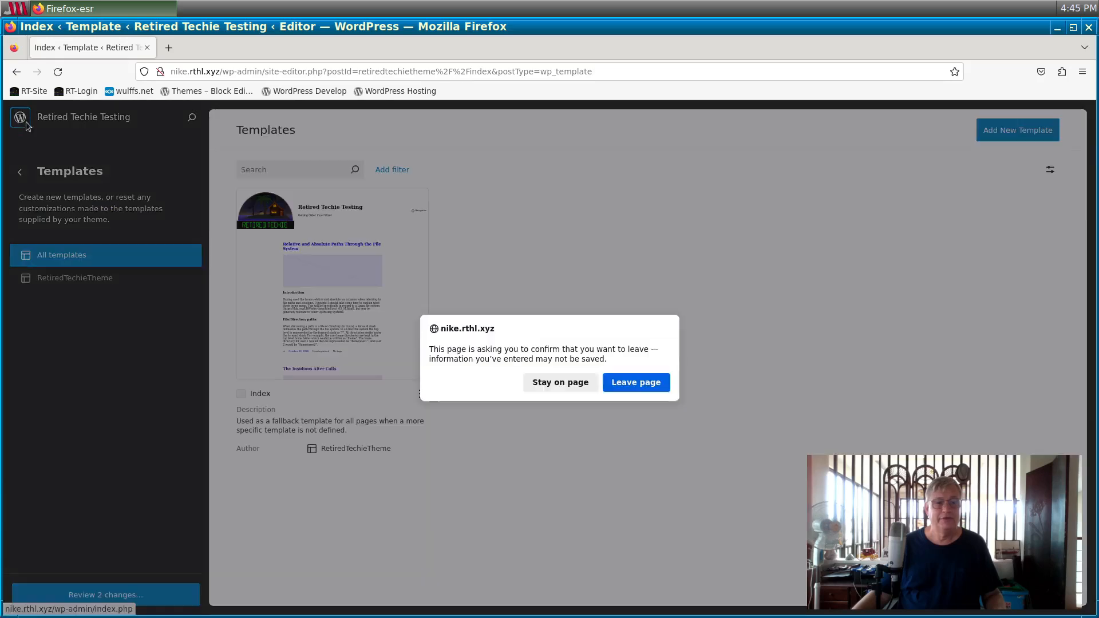
pyautogui.click(570, 388)
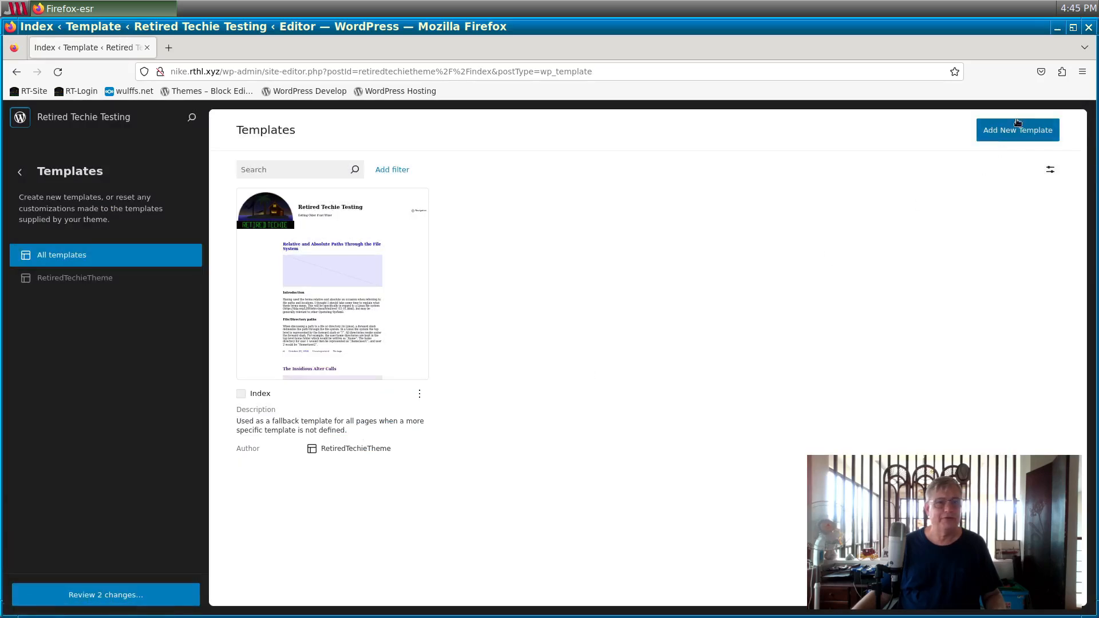
pyautogui.click(106, 596)
pyautogui.click(473, 260)
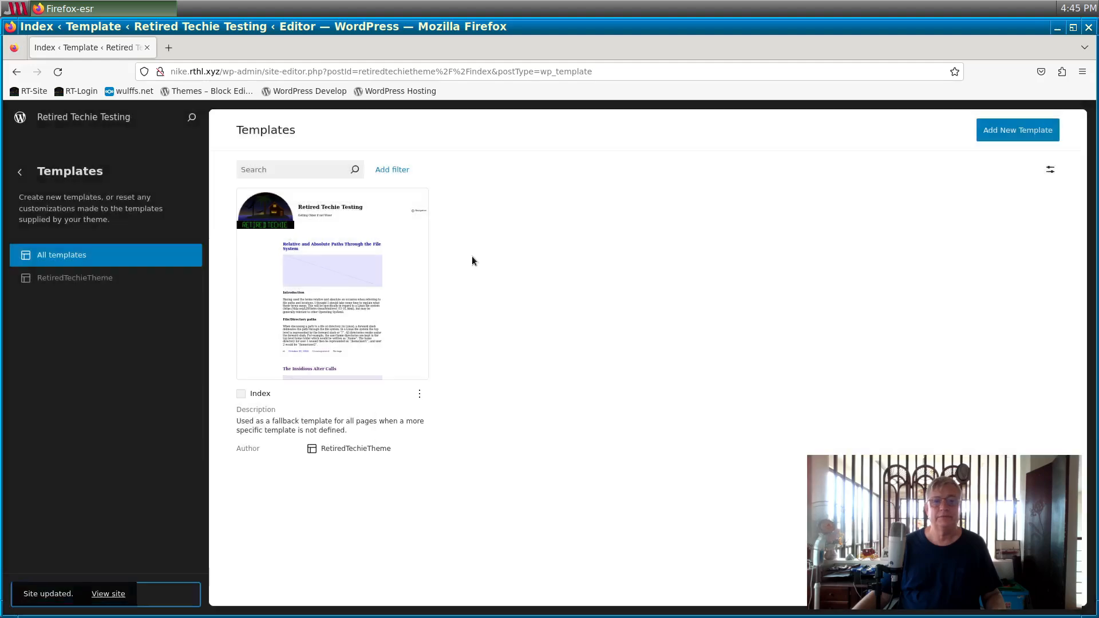
pyautogui.click(109, 594)
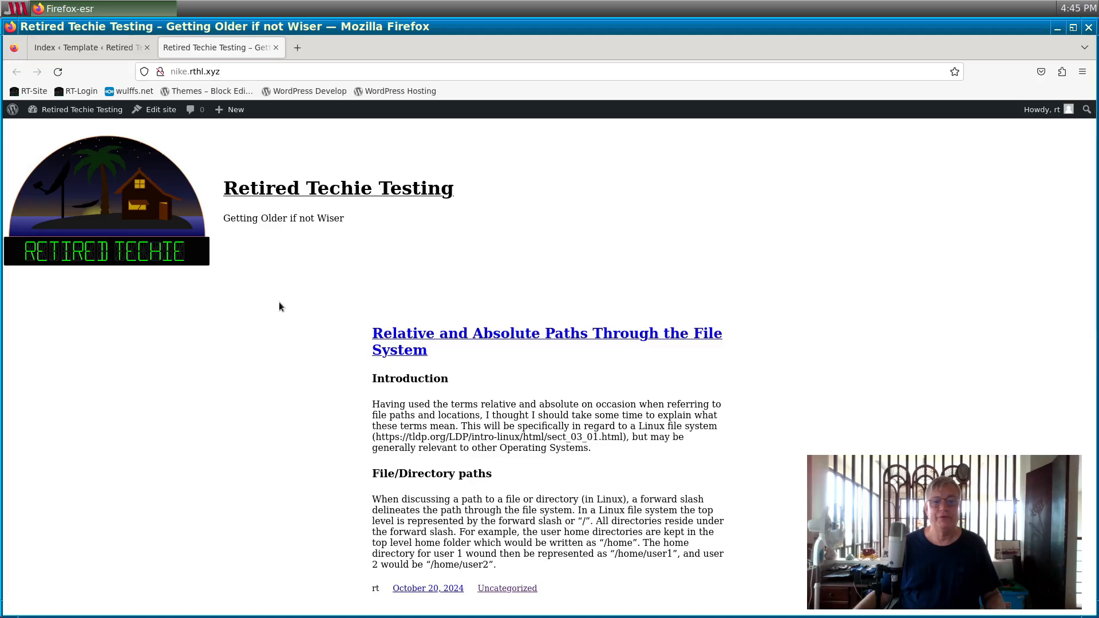
# Return from the live site to the dashboard and reopen the Index template in the Site Editor.
pyautogui.click(56, 115)
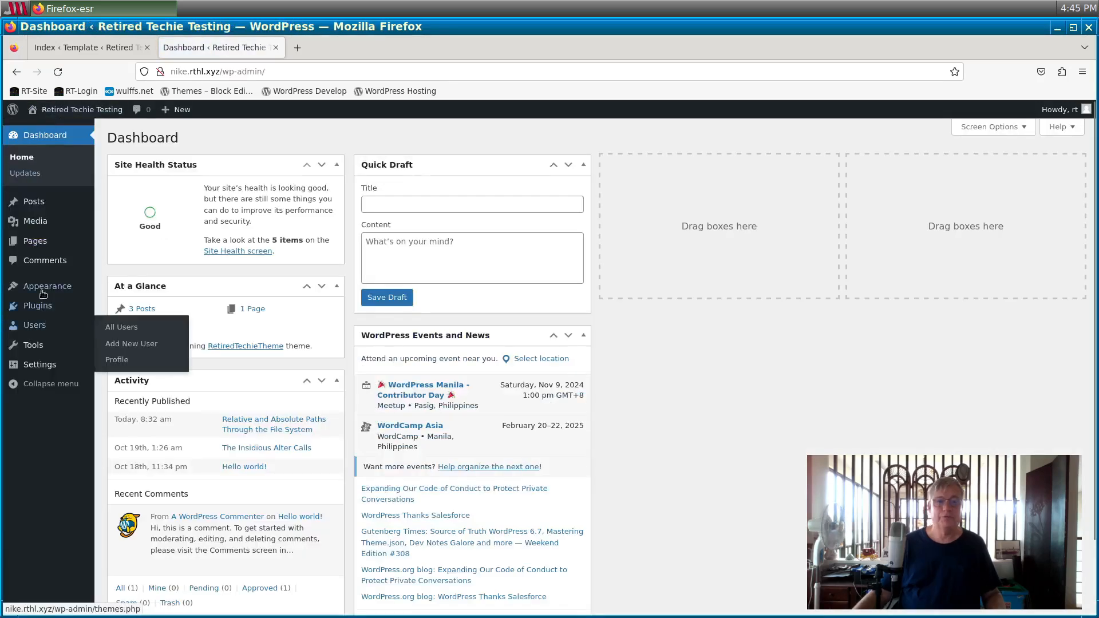
pyautogui.click(43, 294)
pyautogui.click(22, 289)
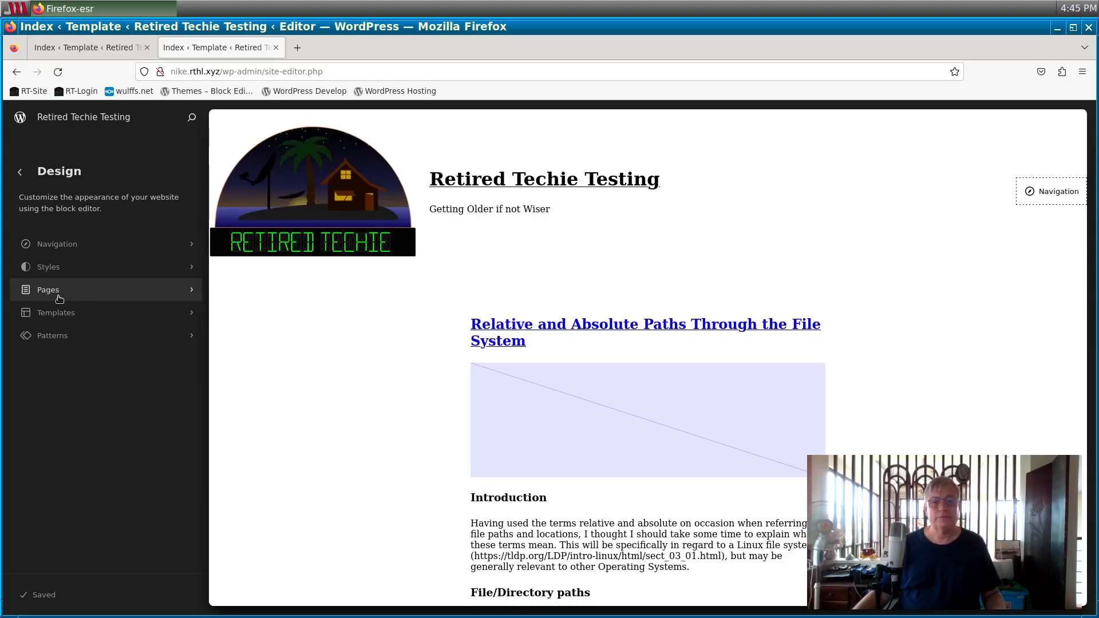
pyautogui.click(64, 320)
pyautogui.click(310, 271)
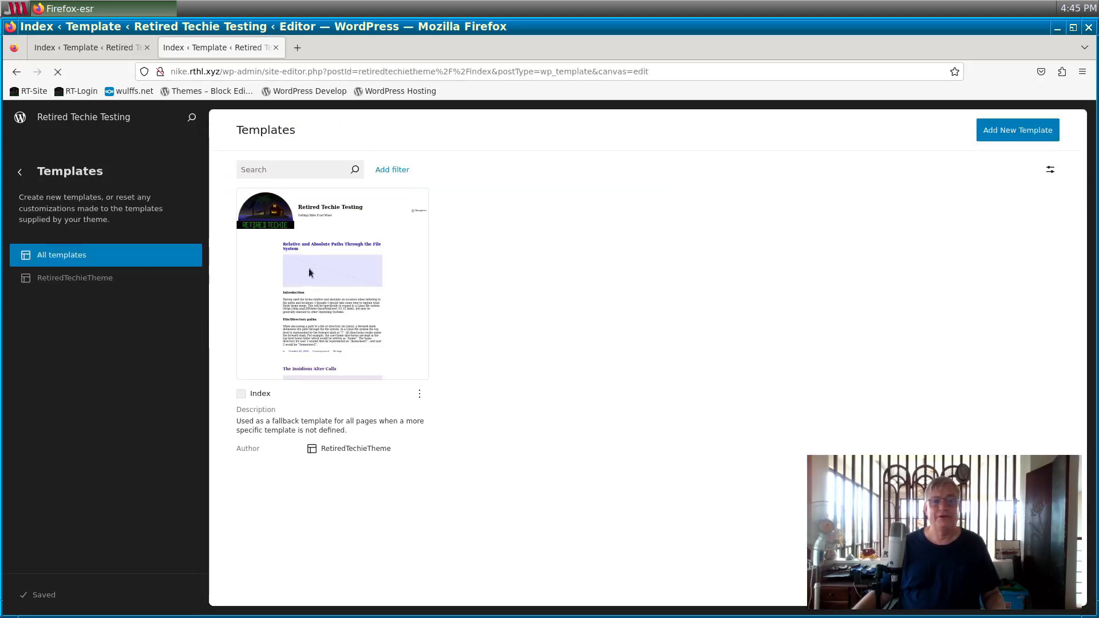
# Open the Index template for editing and expand the header's nested blocks in the List View down to the Site Logo.
pyautogui.click(974, 312)
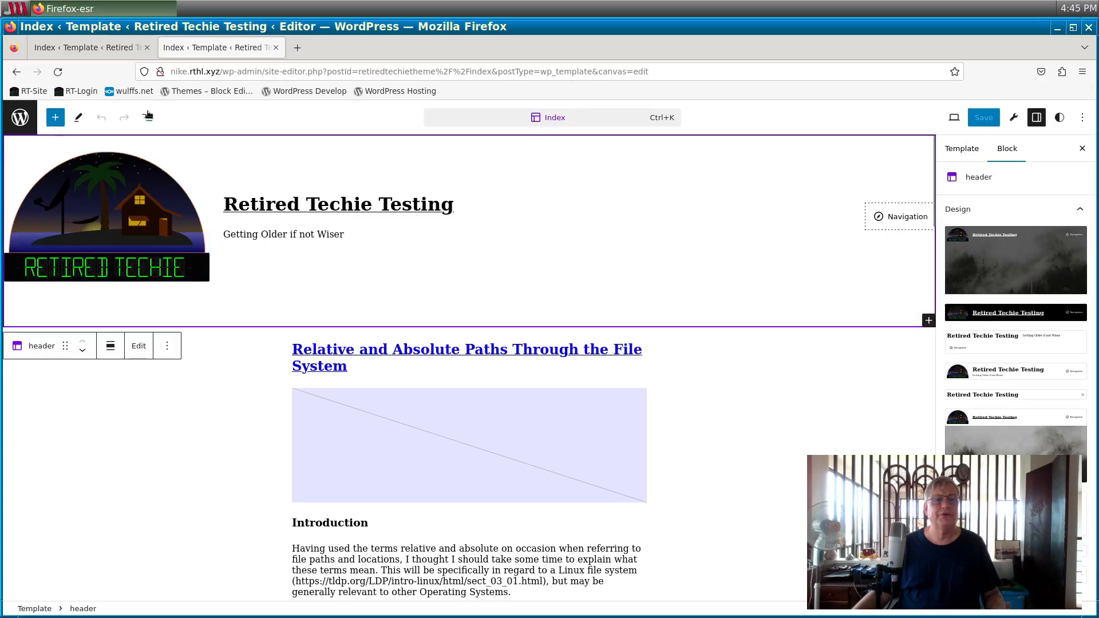
pyautogui.click(147, 117)
pyautogui.click(13, 174)
pyautogui.click(26, 192)
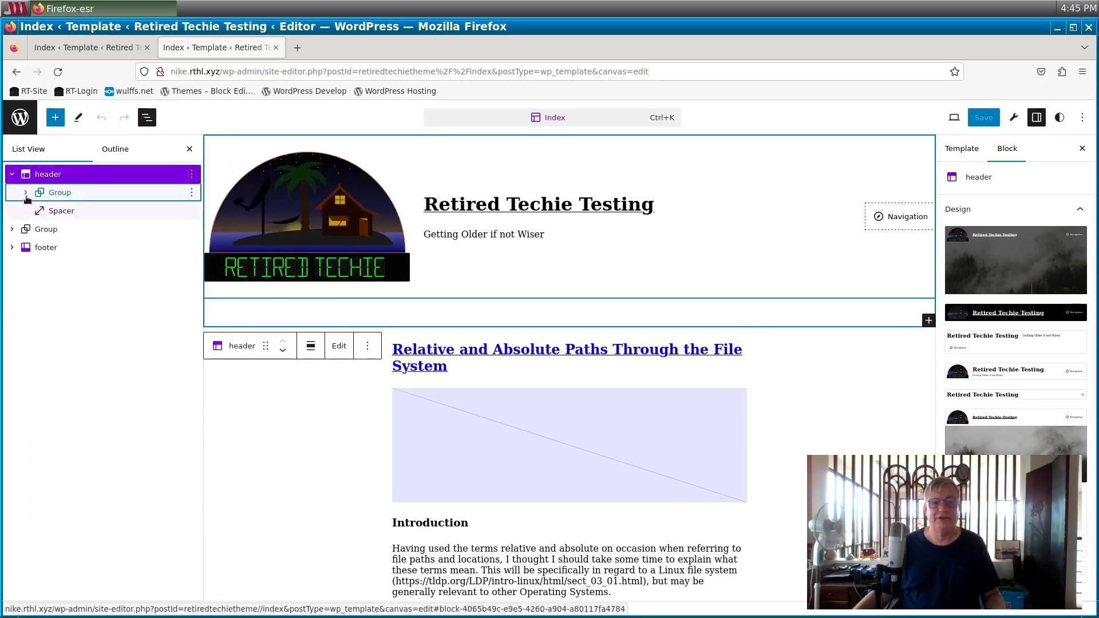
pyautogui.click(38, 212)
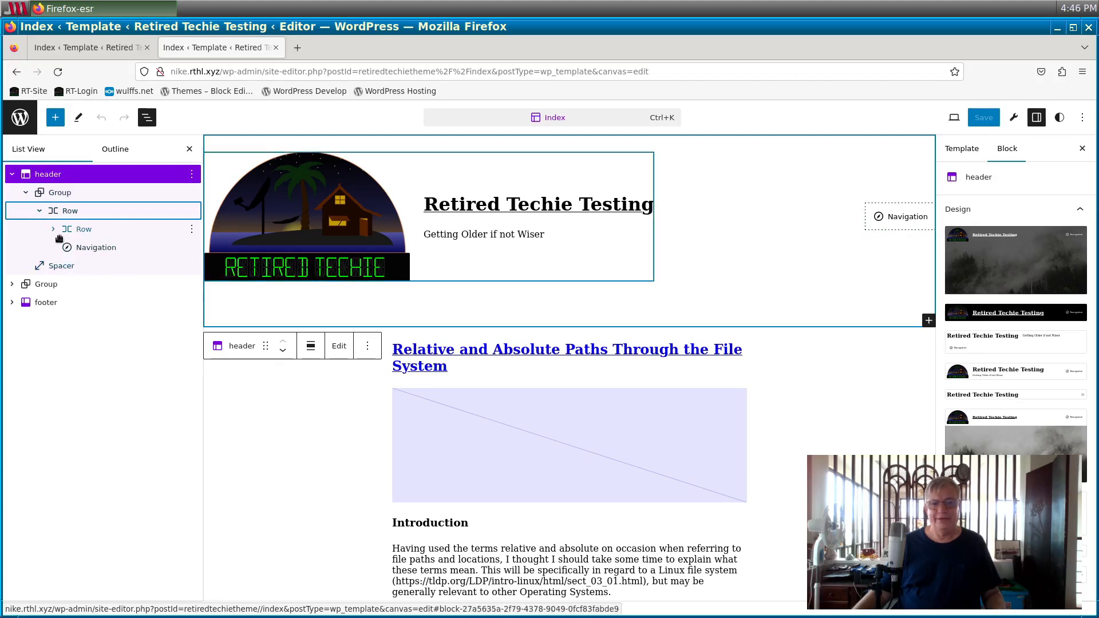
pyautogui.click(53, 229)
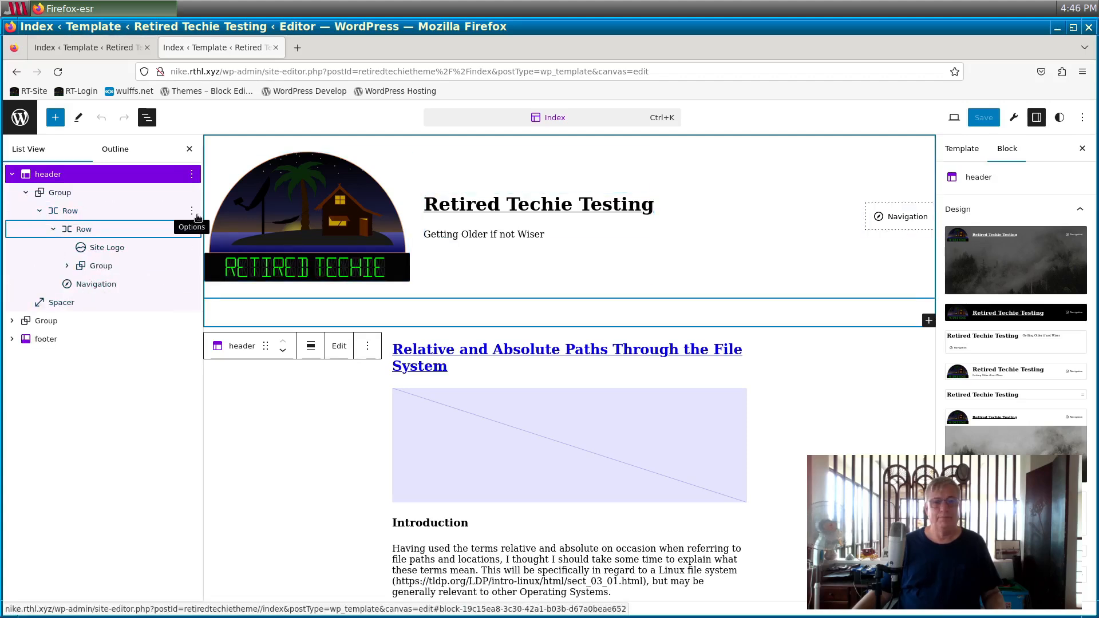
# Add a new block after the header and make it a Cover by searching the block library for "cover".
pyautogui.click(192, 176)
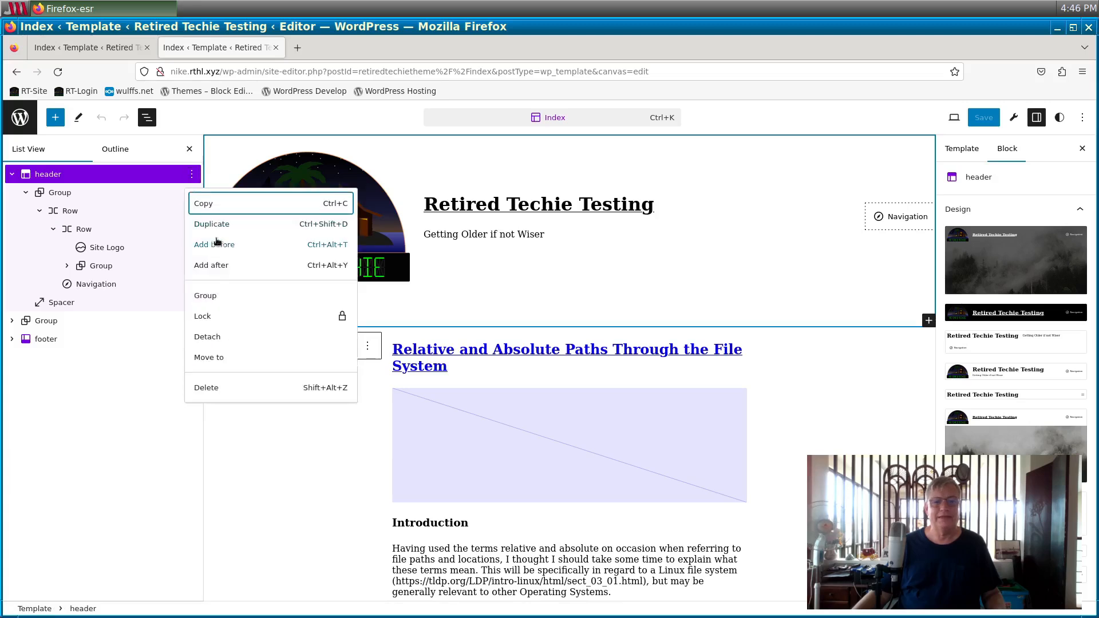
pyautogui.click(227, 266)
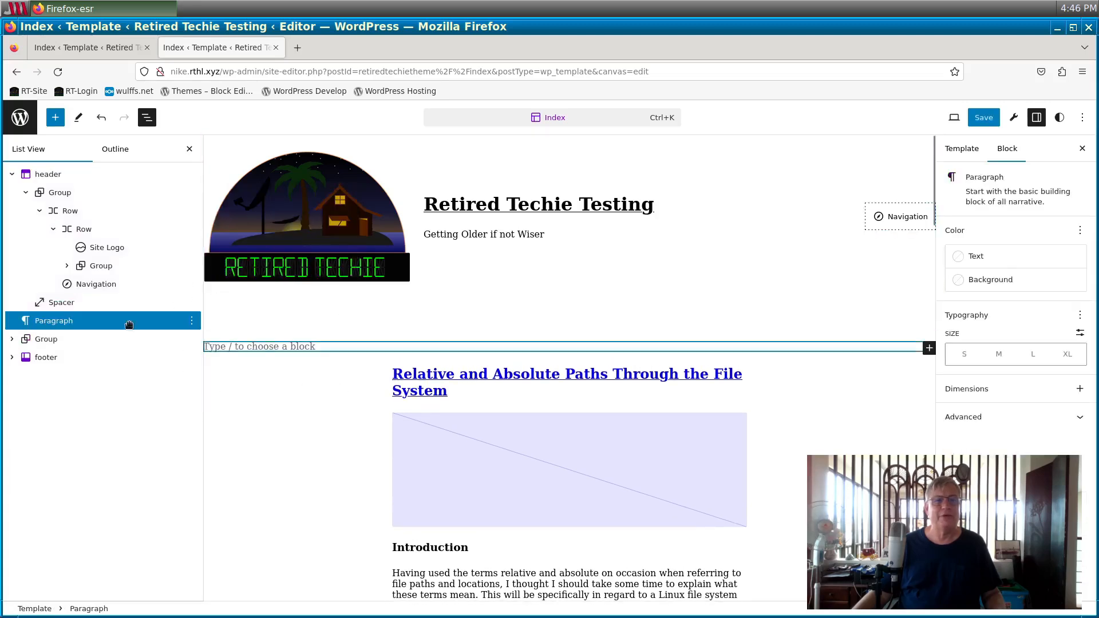
pyautogui.click(190, 322)
pyautogui.press('Escape')
pyautogui.click(929, 349)
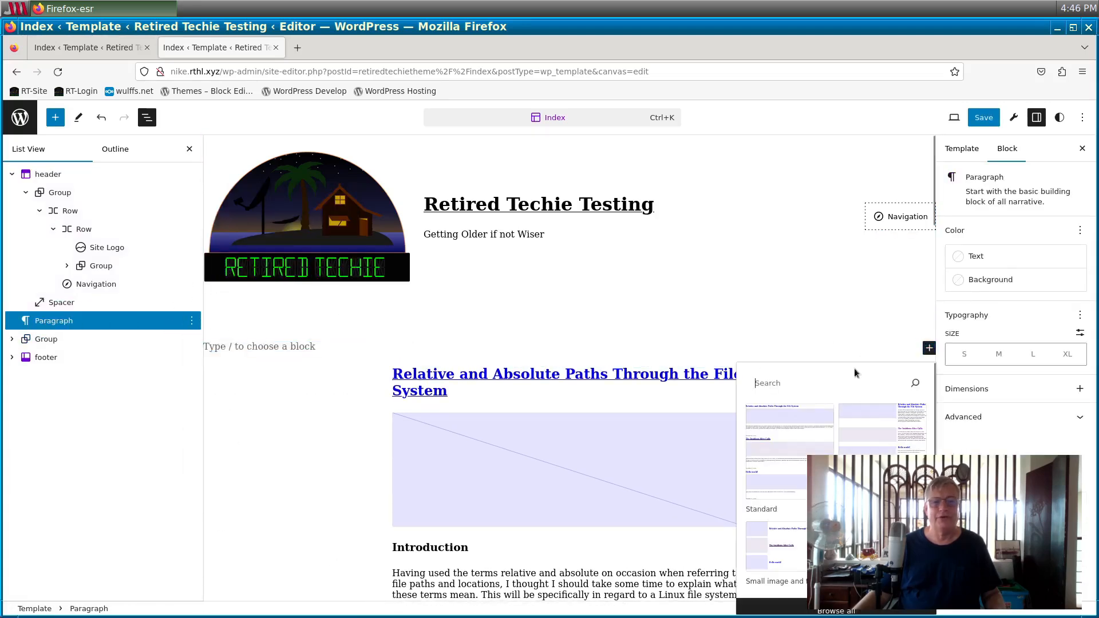
pyautogui.click(836, 610)
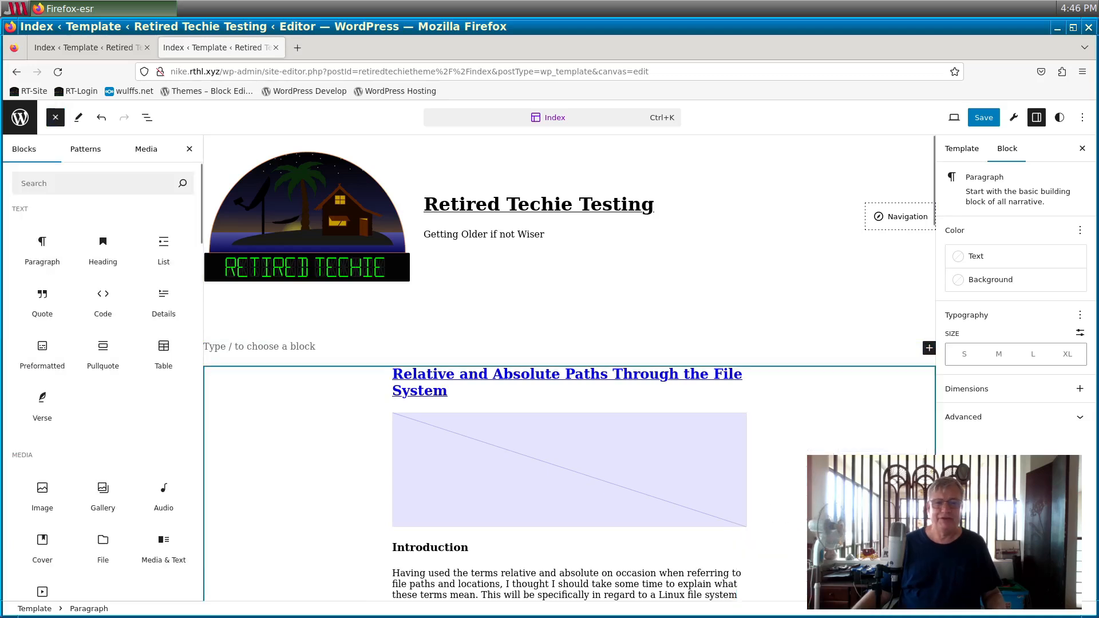
pyautogui.click(55, 180)
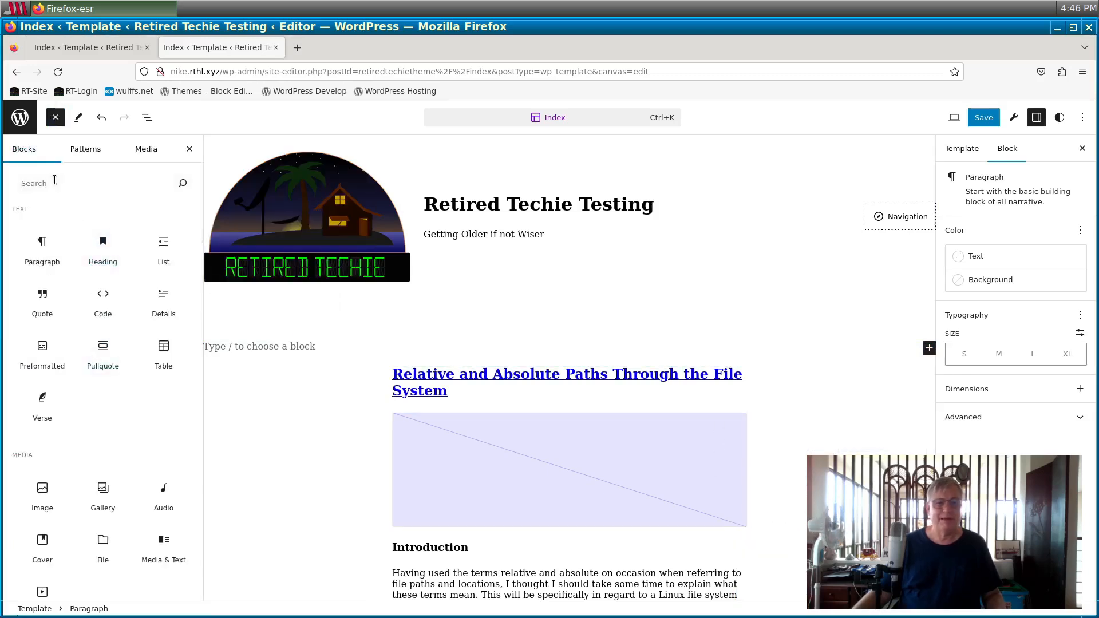
pyautogui.write('cover')
pyautogui.click(62, 261)
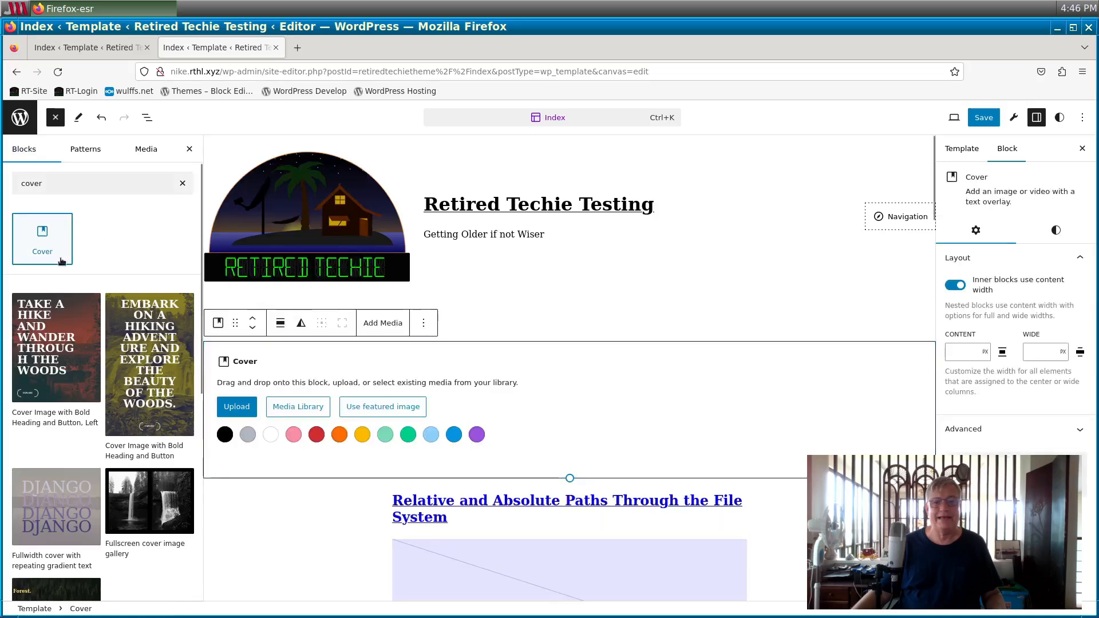
# Set the Cover's background to sunset-Becol-1000x300-50.jpg from the Media Library.
pyautogui.click(298, 408)
pyautogui.click(67, 255)
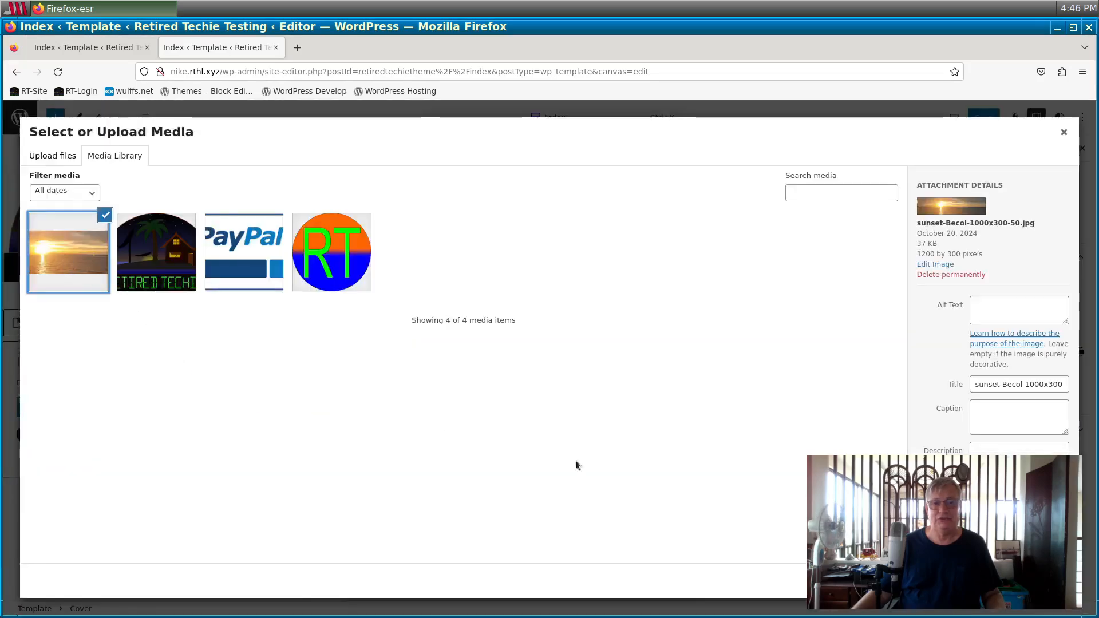
pyautogui.click(1051, 581)
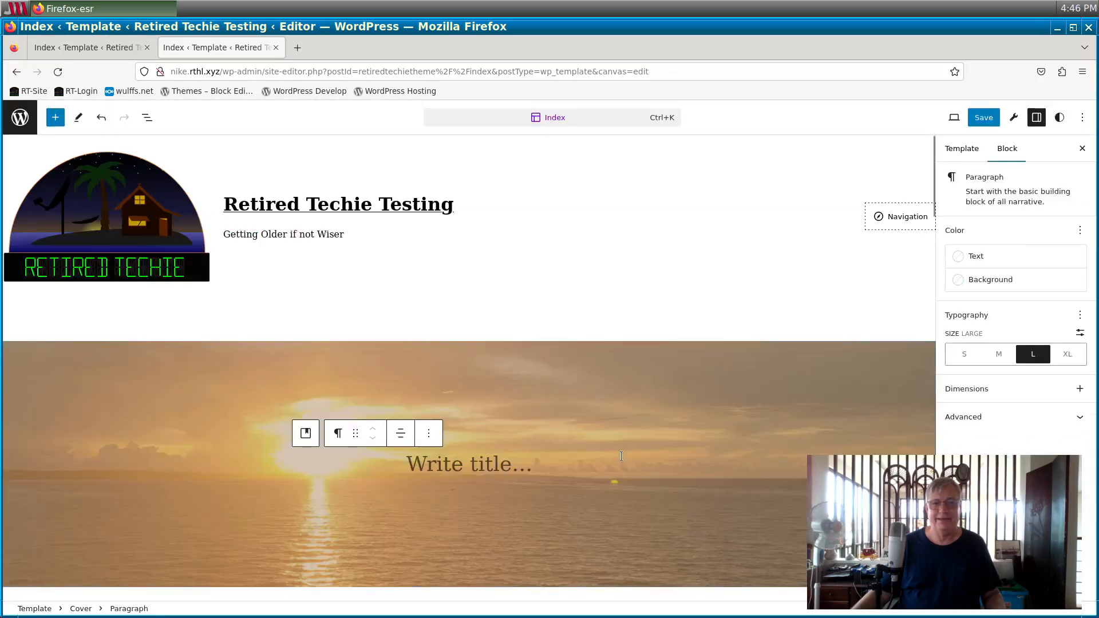
# Move the Cover block into the header as its first block, above the existing Group.
pyautogui.click(147, 117)
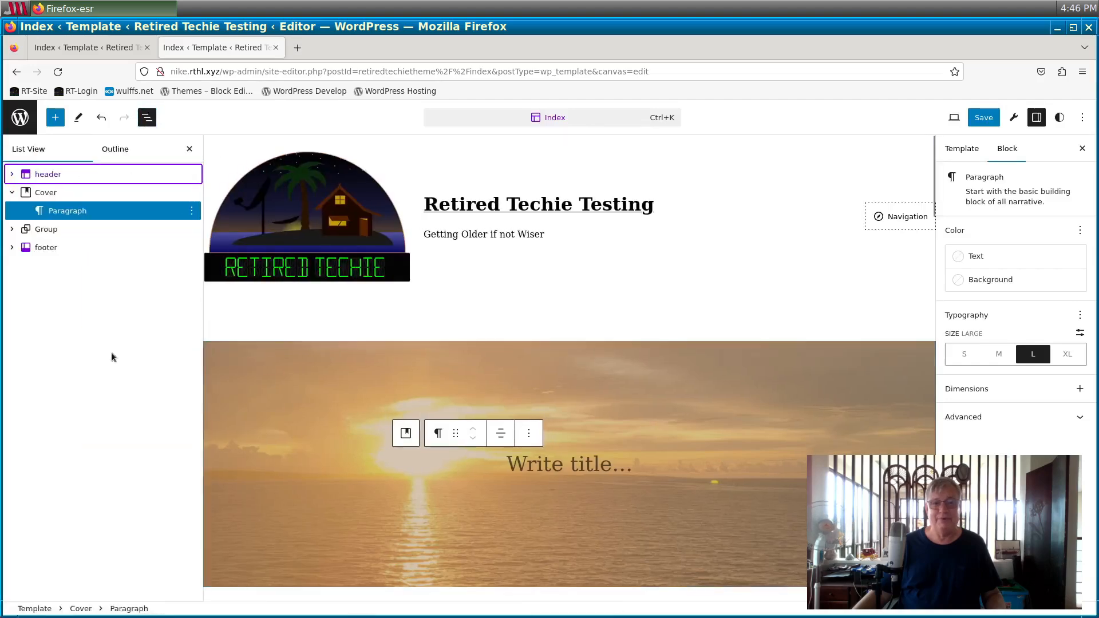
pyautogui.click(48, 193)
pyautogui.click(165, 213)
pyautogui.click(12, 229)
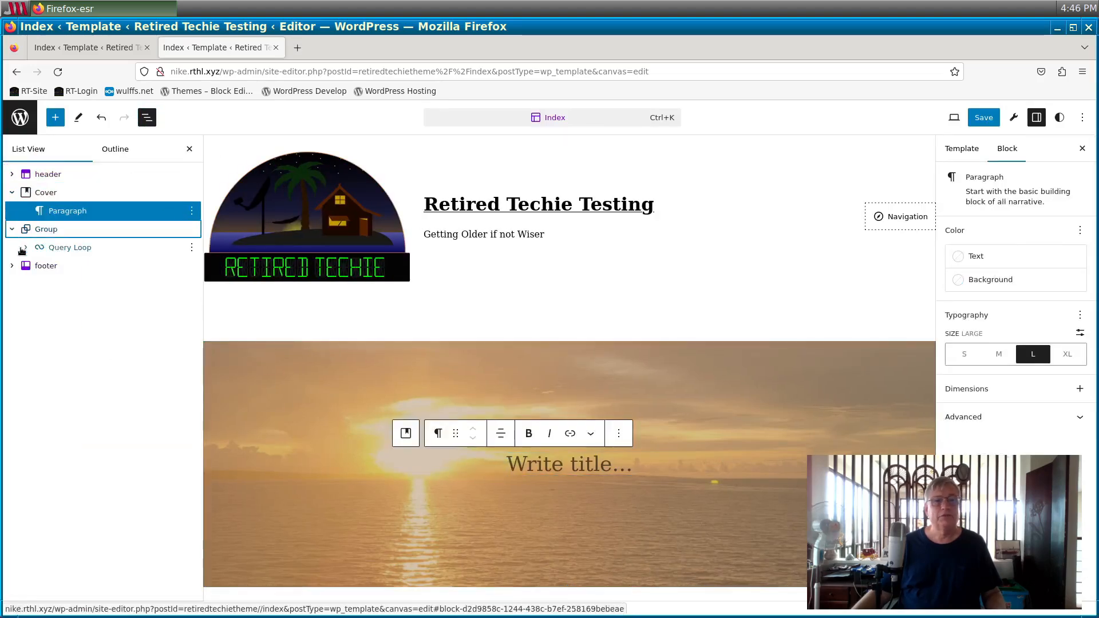
pyautogui.click(12, 230)
pyautogui.click(12, 193)
pyautogui.click(12, 193)
pyautogui.click(12, 174)
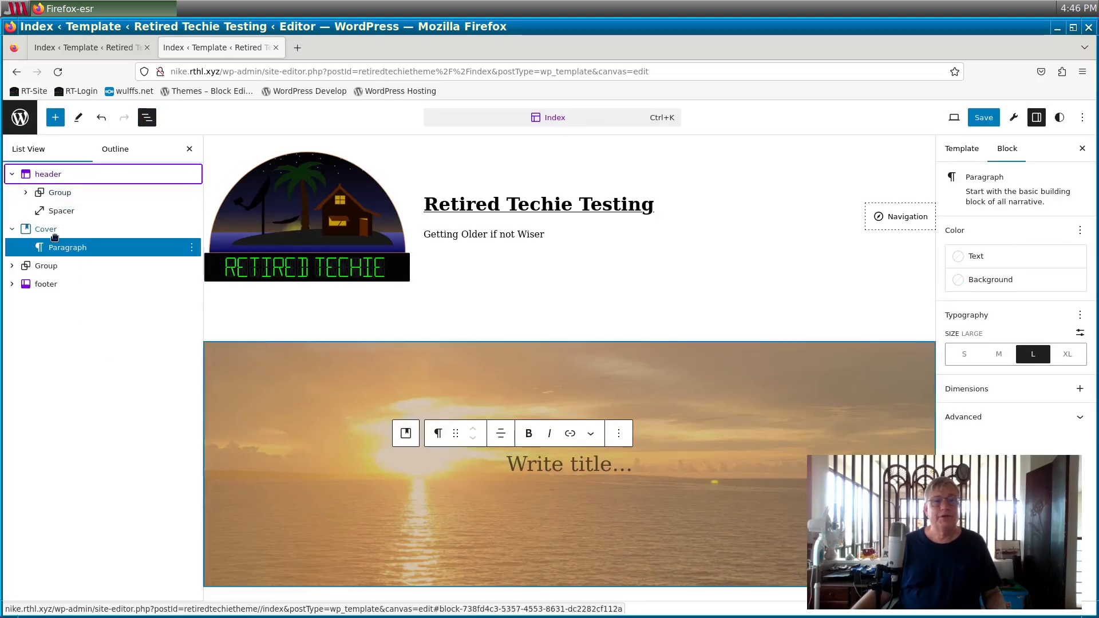
pyautogui.moveTo(47, 234); pyautogui.dragTo(43, 192)
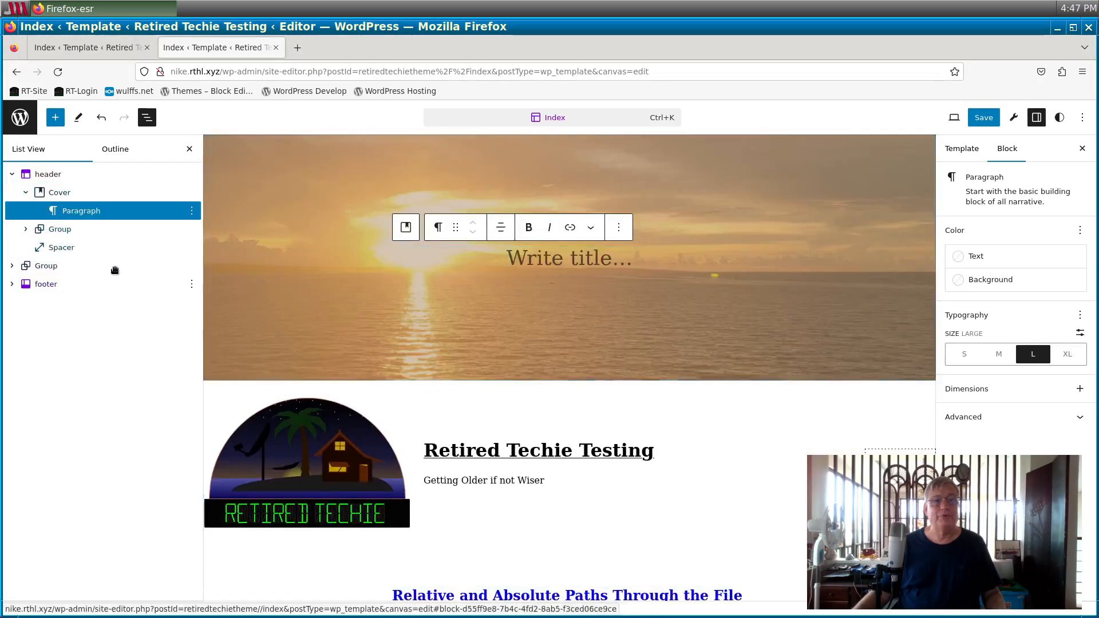
# Move the Site Logo from the header's nested Row into the Cover, above the empty title paragraph.
pyautogui.click(25, 229)
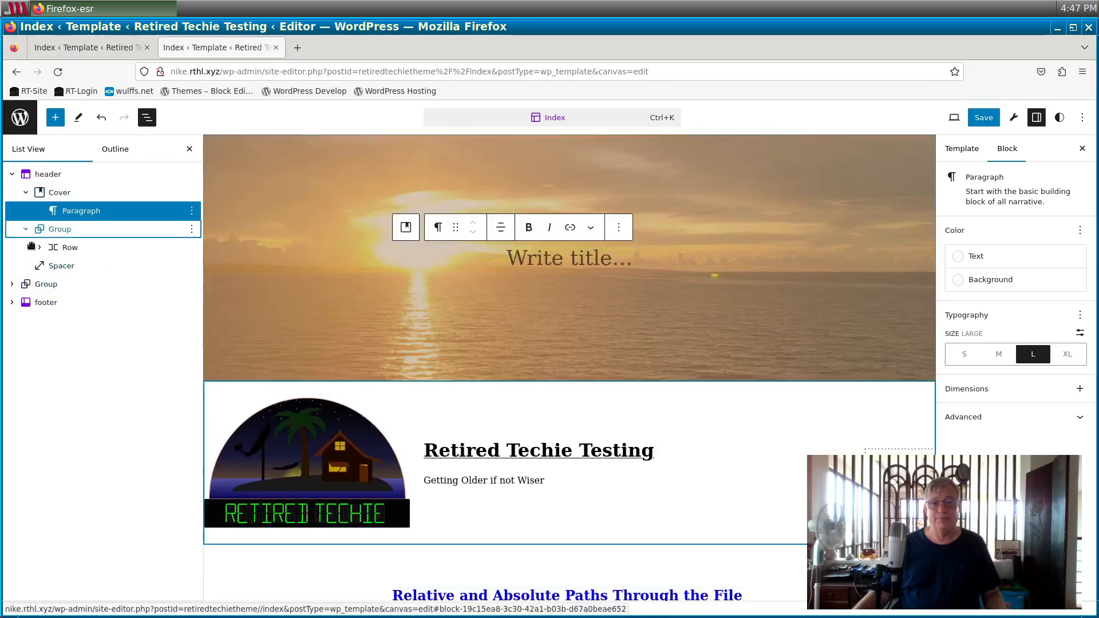
pyautogui.click(39, 247)
pyautogui.click(53, 266)
pyautogui.moveTo(86, 284); pyautogui.dragTo(57, 201)
# Delete the Cover's empty title paragraph and enlarge the Site Logo to 478 px wide.
pyautogui.click(191, 229)
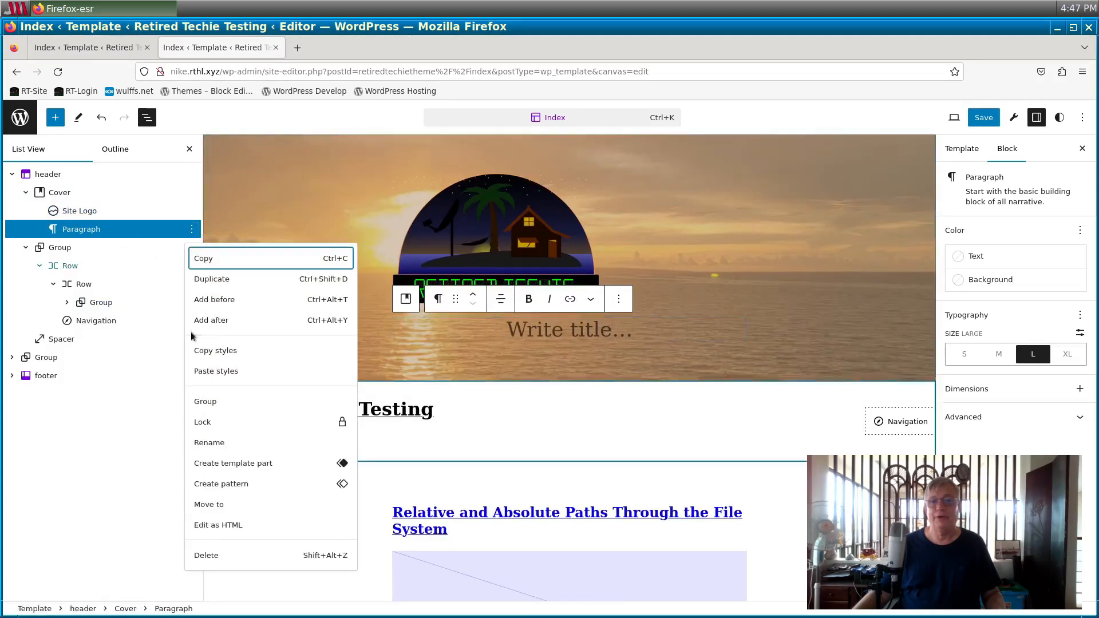
pyautogui.click(204, 555)
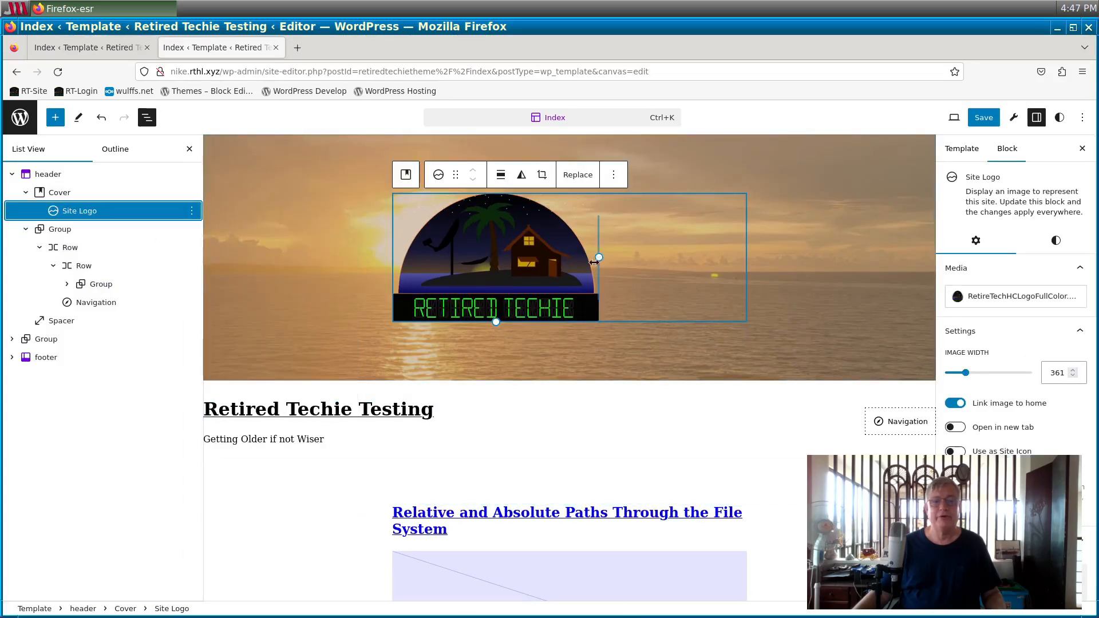
pyautogui.moveTo(594, 261); pyautogui.dragTo(666, 258)
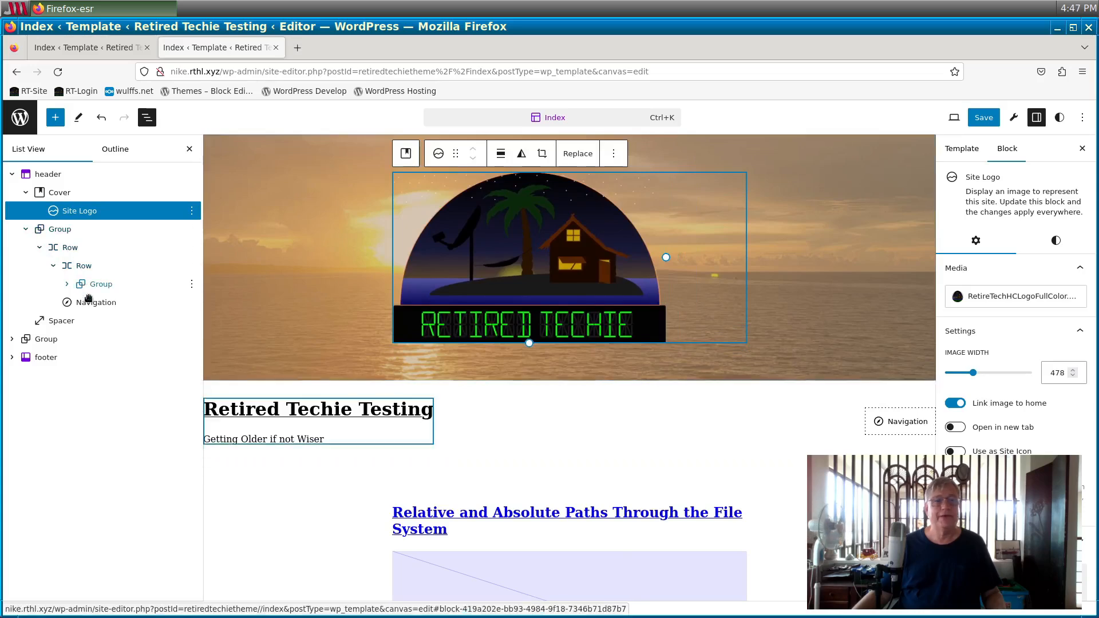
# Move the Site Title and Site Tagline from the nested Group into the Cover, beneath the Site Logo.
pyautogui.click(67, 284)
pyautogui.moveTo(94, 302); pyautogui.dragTo(86, 228)
pyautogui.moveTo(138, 294); pyautogui.dragTo(92, 229)
pyautogui.moveTo(135, 322); pyautogui.dragTo(98, 241)
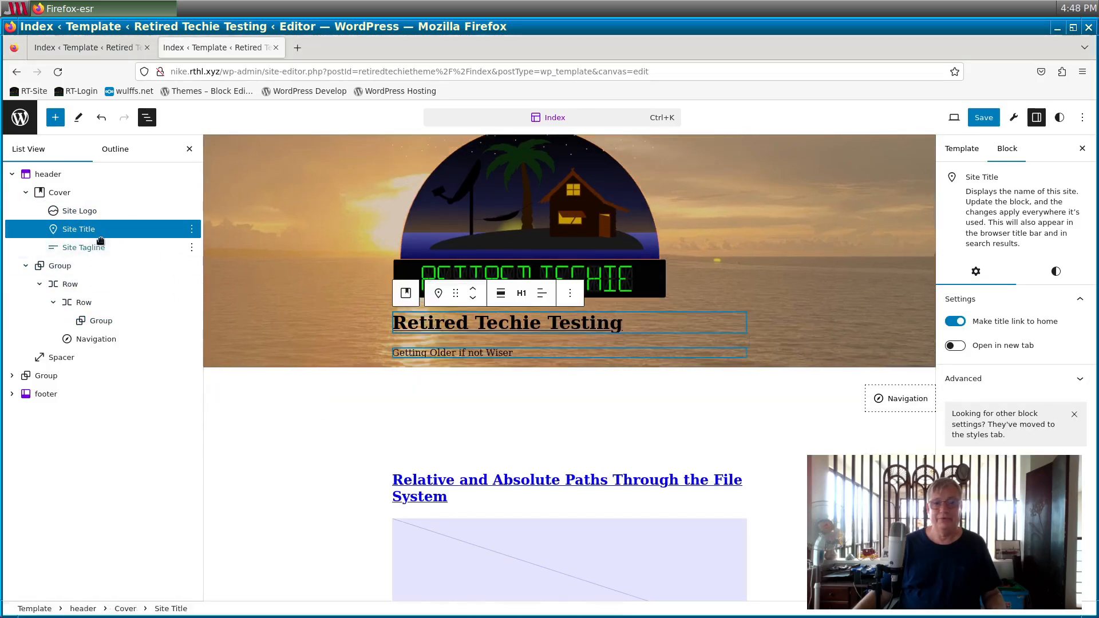
pyautogui.click(243, 415)
pyautogui.click(247, 486)
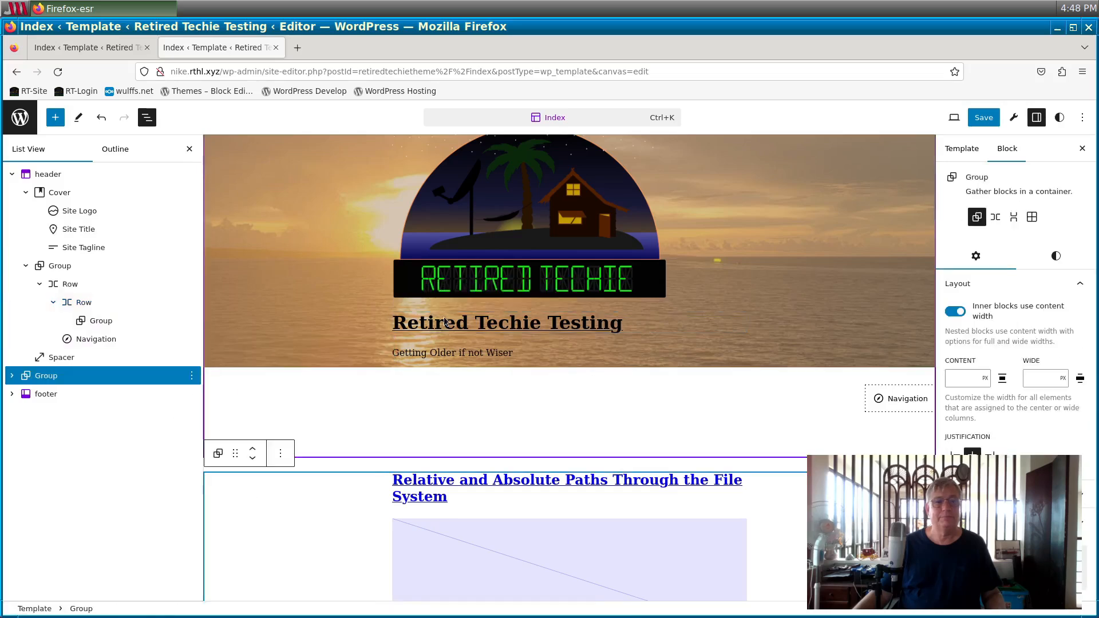
# Move the emptied Group to the start of the header with the Cover nested inside, and place Navigation directly after it.
pyautogui.click(101, 320)
pyautogui.moveTo(101, 320); pyautogui.dragTo(35, 216)
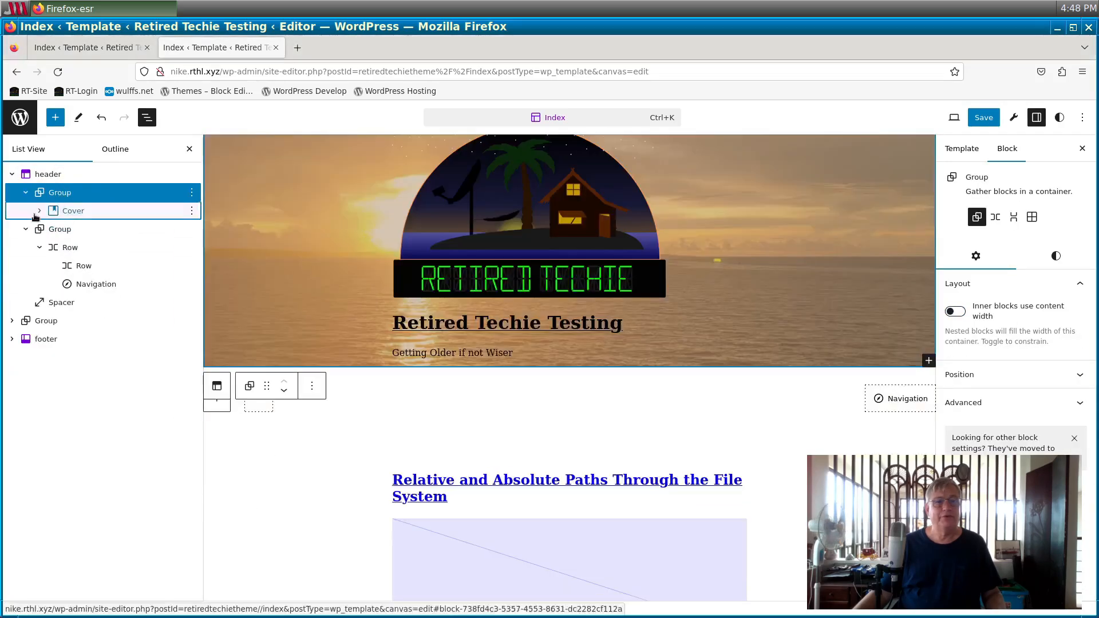
pyautogui.click(38, 212)
pyautogui.moveTo(101, 343); pyautogui.dragTo(86, 276)
pyautogui.click(191, 193)
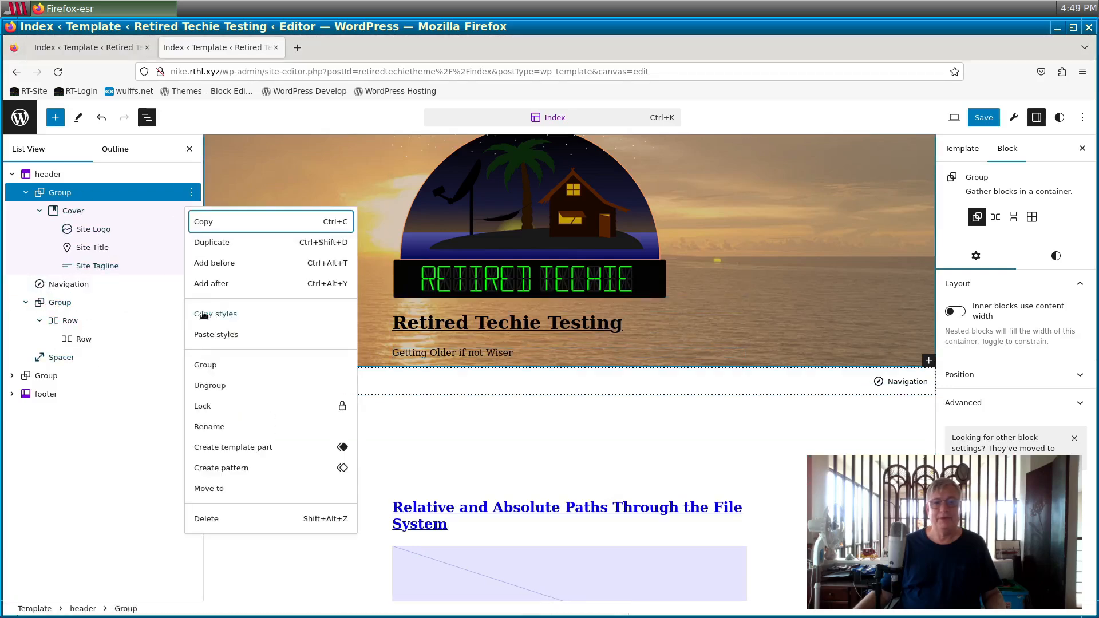
pyautogui.press('Escape')
# Make the Group's inner blocks use content width, and reduce the sizes of the Site Logo and the Cover.
pyautogui.click(955, 311)
pyautogui.click(559, 365)
pyautogui.moveTo(559, 372); pyautogui.dragTo(563, 343)
pyautogui.click(578, 246)
pyautogui.moveTo(675, 214); pyautogui.dragTo(514, 202)
pyautogui.click(563, 326)
pyautogui.moveTo(562, 343); pyautogui.dragTo(562, 237)
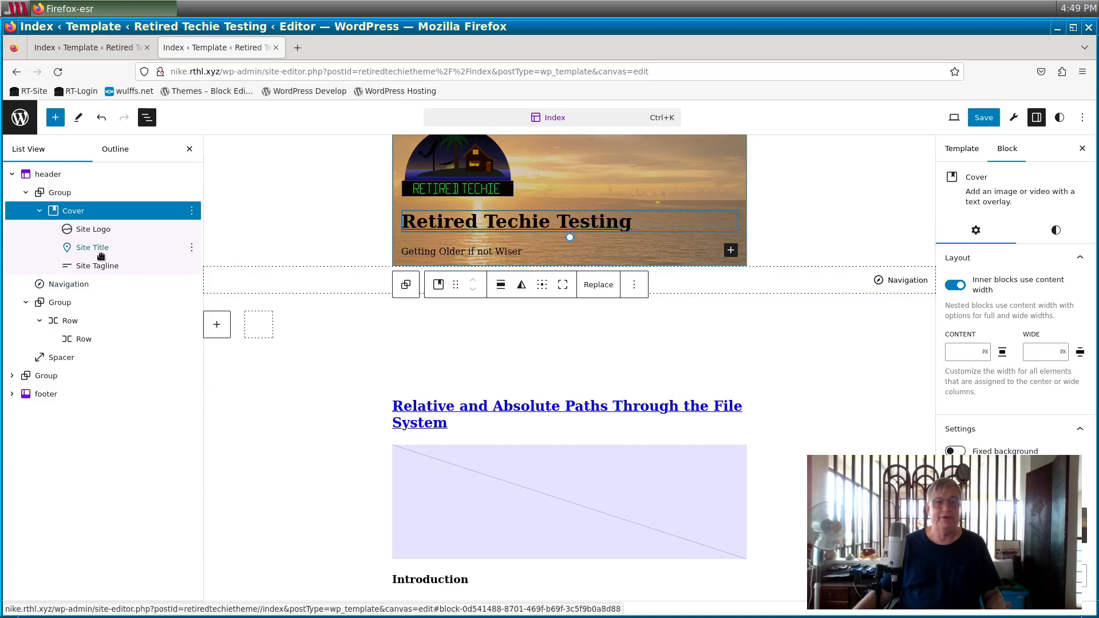
# Leave the template canvas and save the pending header changes to the site.
pyautogui.click(20, 117)
pyautogui.click(20, 117)
pyautogui.click(560, 382)
pyautogui.click(106, 595)
pyautogui.click(473, 259)
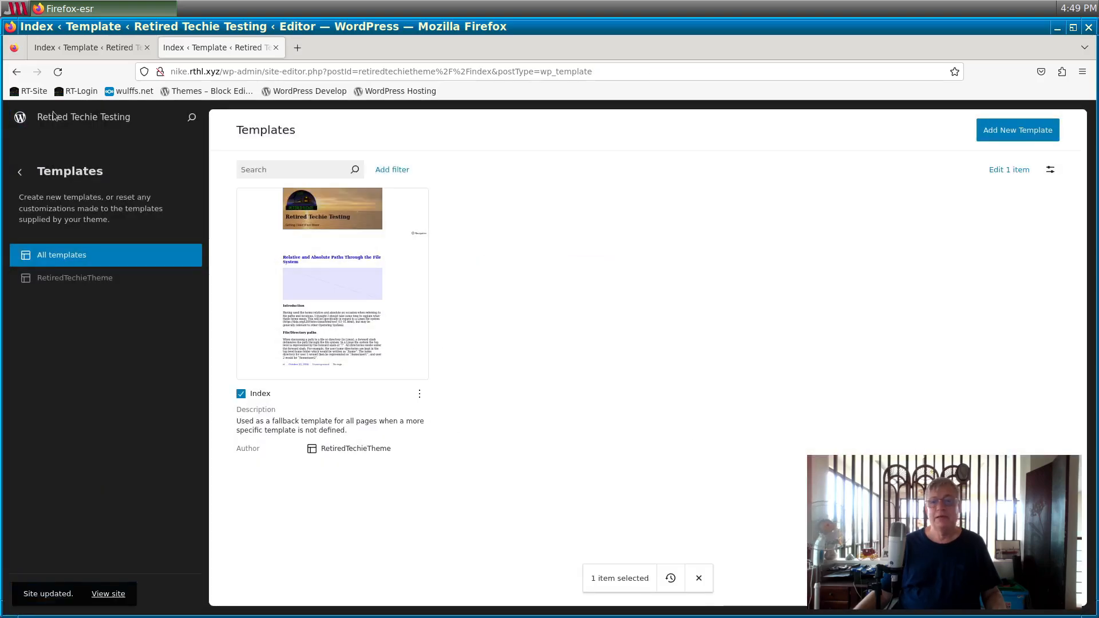
# Open the live site from the dashboard and examine how the new header displays at different browser window sizes.
pyautogui.click(20, 117)
pyautogui.click(74, 110)
pyautogui.click(1074, 27)
pyautogui.moveTo(287, 47); pyautogui.dragTo(520, 47)
pyautogui.moveTo(744, 271); pyautogui.dragTo(1006, 271)
pyautogui.moveTo(834, 39); pyautogui.dragTo(834, 122)
pyautogui.moveTo(830, 130); pyautogui.dragTo(746, 50)
pyautogui.click(901, 50)
pyautogui.click(75, 109)
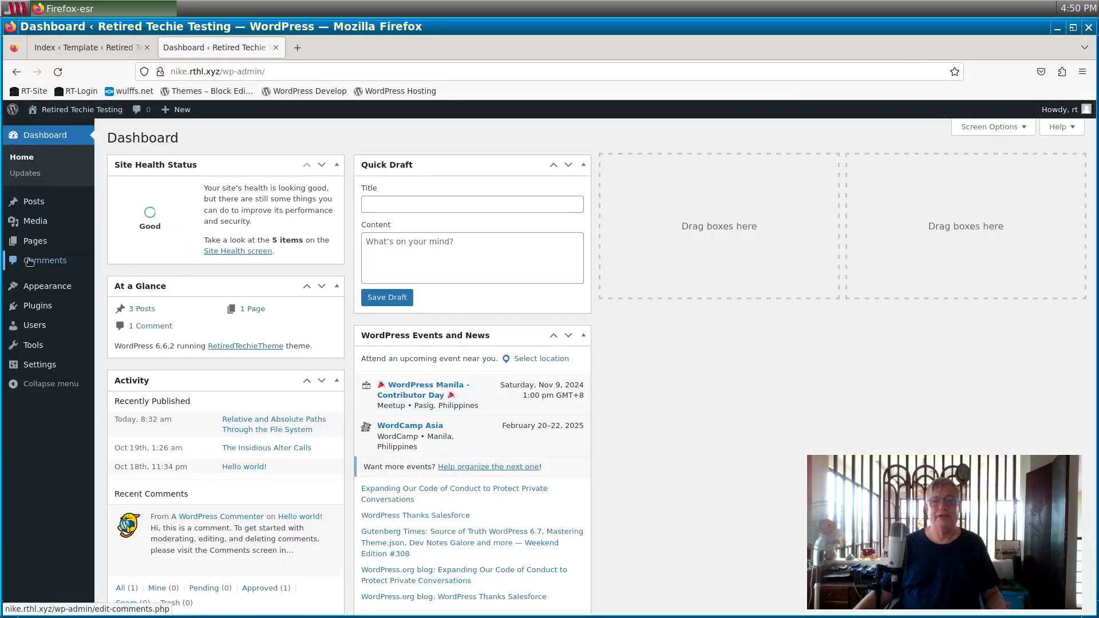
# Reopen the Index template in the Site Editor and expand both of the header's Groups in the List View.
pyautogui.moveTo(47, 286)
pyautogui.click(108, 304)
pyautogui.click(569, 286)
pyautogui.click(983, 334)
pyautogui.click(147, 118)
pyautogui.click(12, 175)
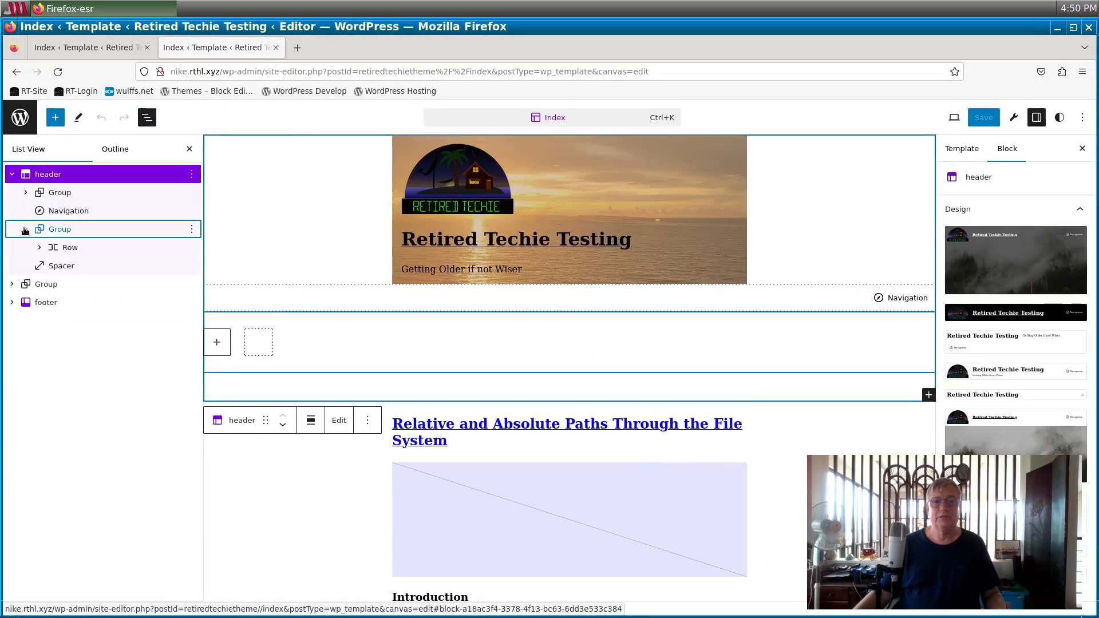
pyautogui.click(40, 246)
pyautogui.click(26, 193)
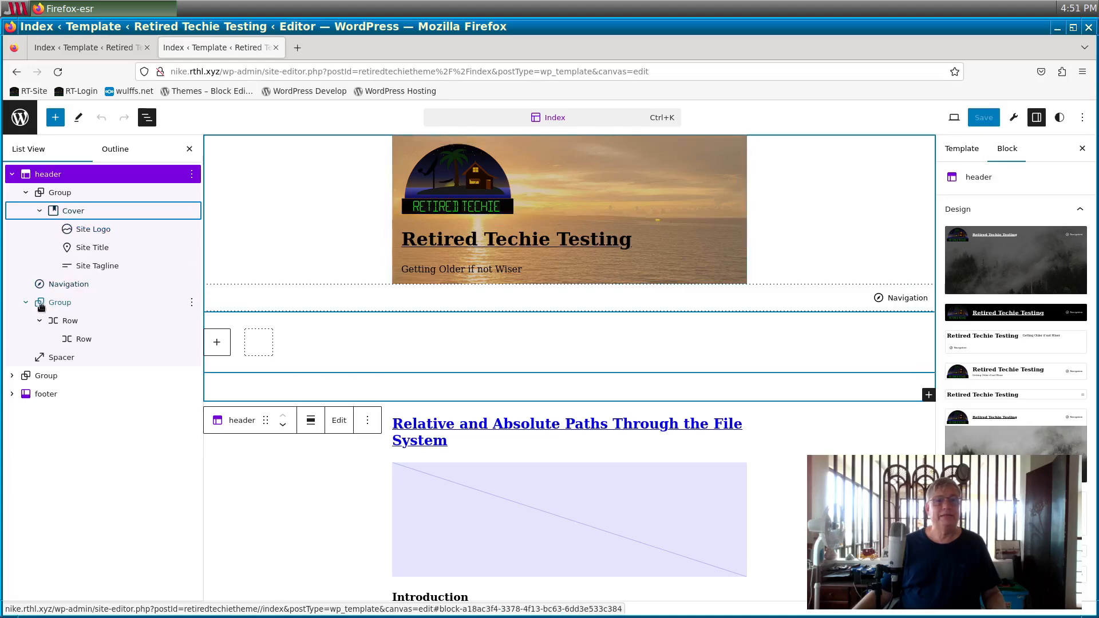
# Delete the leftover header Group that holds only the empty Rows.
pyautogui.click(183, 302)
pyautogui.click(192, 302)
pyautogui.click(223, 594)
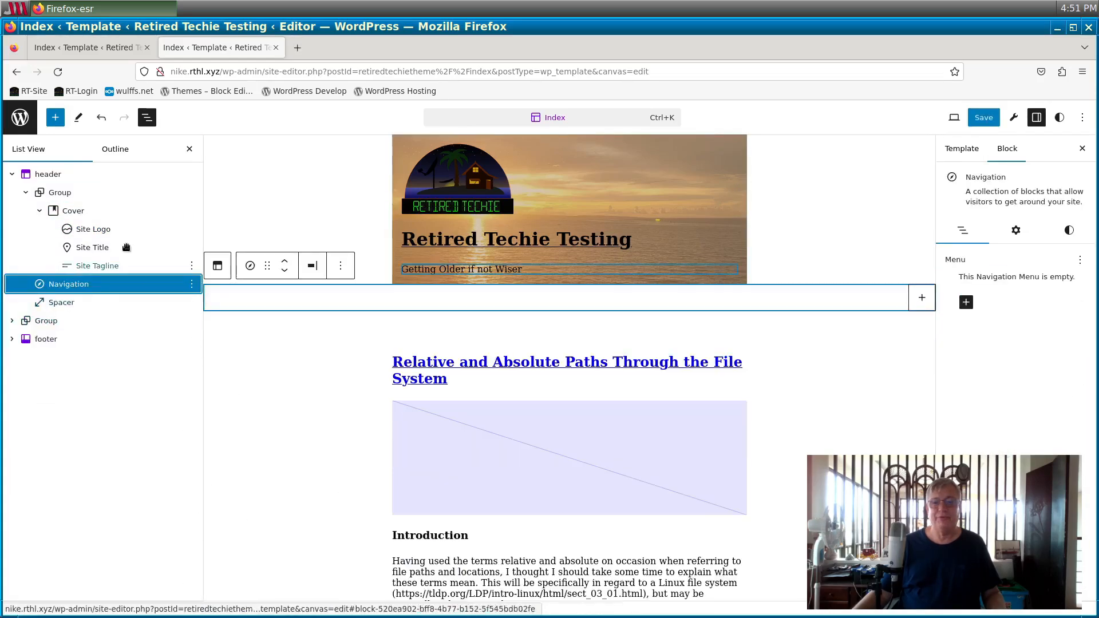
pyautogui.click(192, 210)
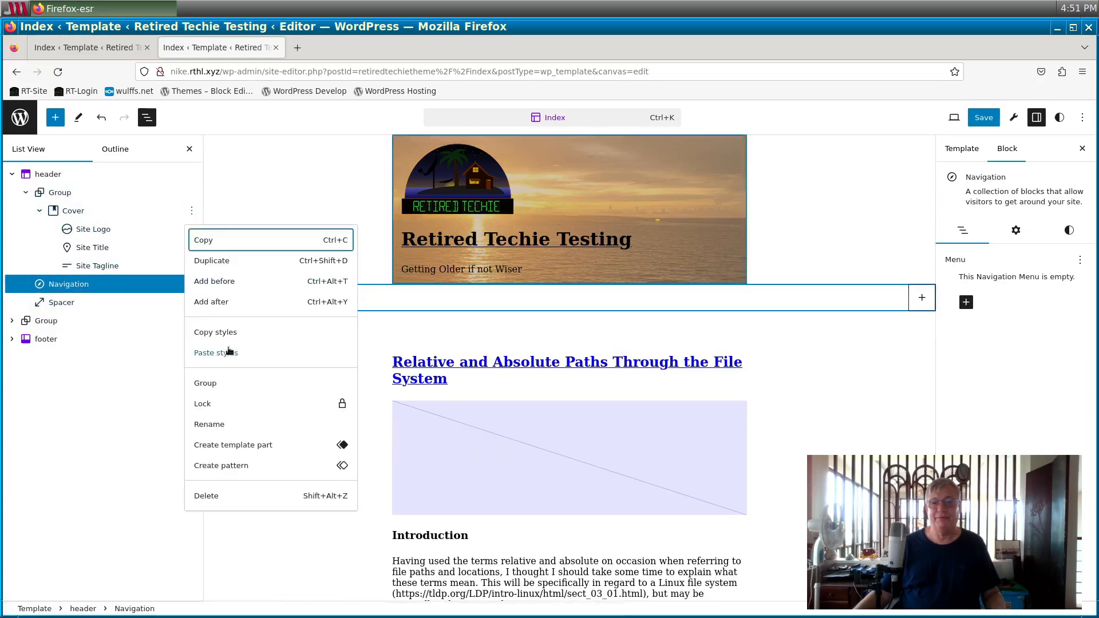
pyautogui.click(224, 286)
pyautogui.click(191, 210)
pyautogui.click(223, 537)
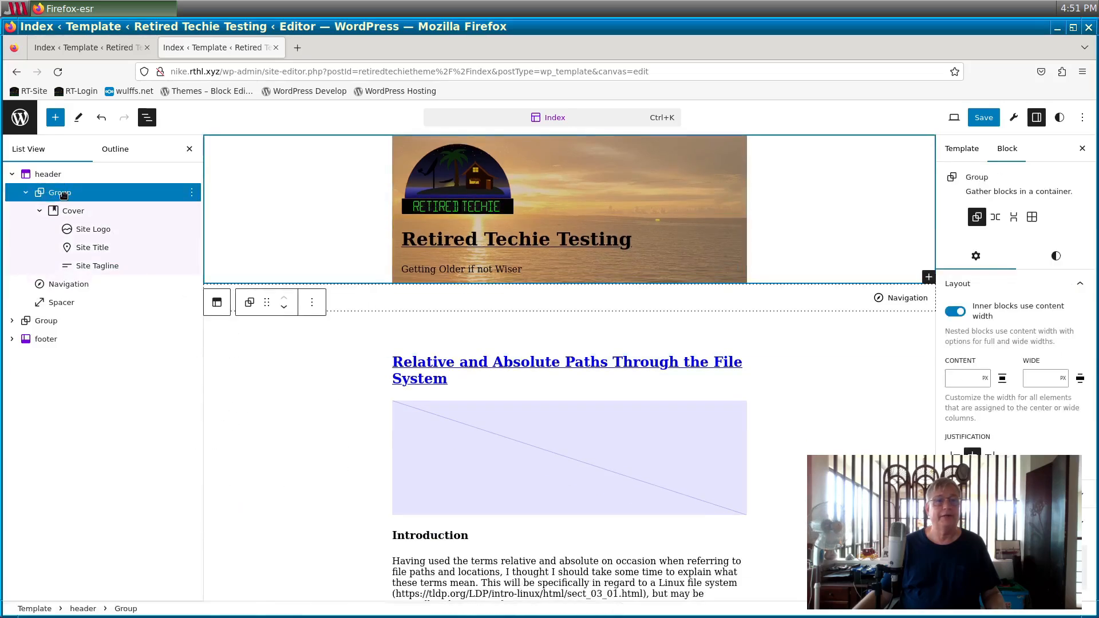
# Add a Row block inside the header's Cover, above the Site Logo.
pyautogui.moveTo(83, 229)
pyautogui.mouseDown()
pyautogui.moveTo(69, 206)
pyautogui.moveTo(92, 232)
pyautogui.mouseUp()
pyautogui.click(97, 211)
pyautogui.click(192, 211)
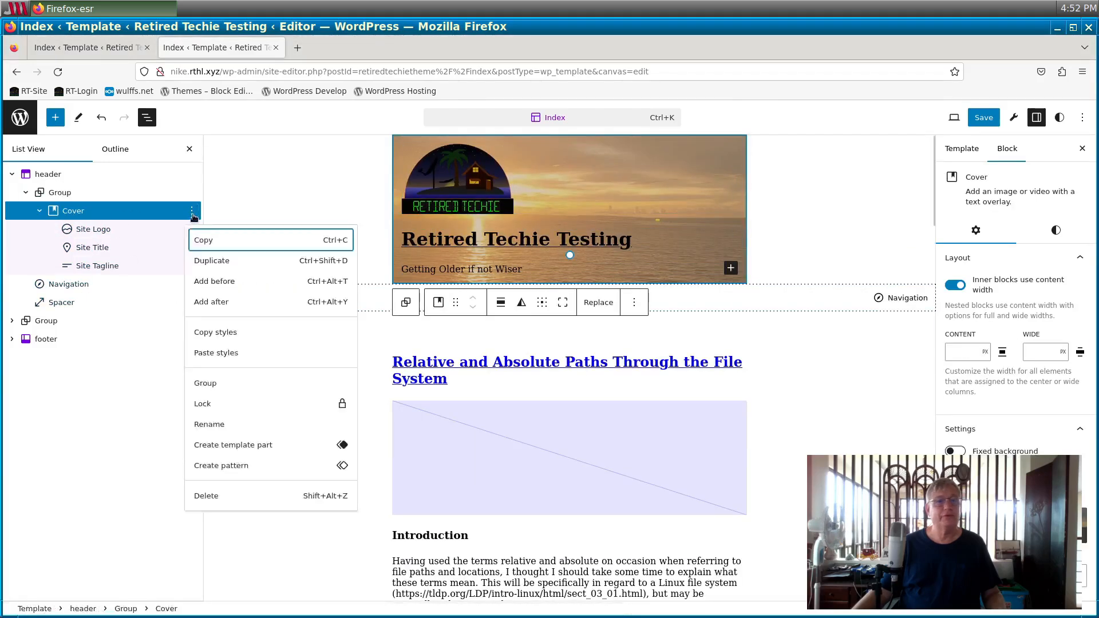
pyautogui.click(215, 301)
pyautogui.moveTo(98, 286); pyautogui.dragTo(122, 236)
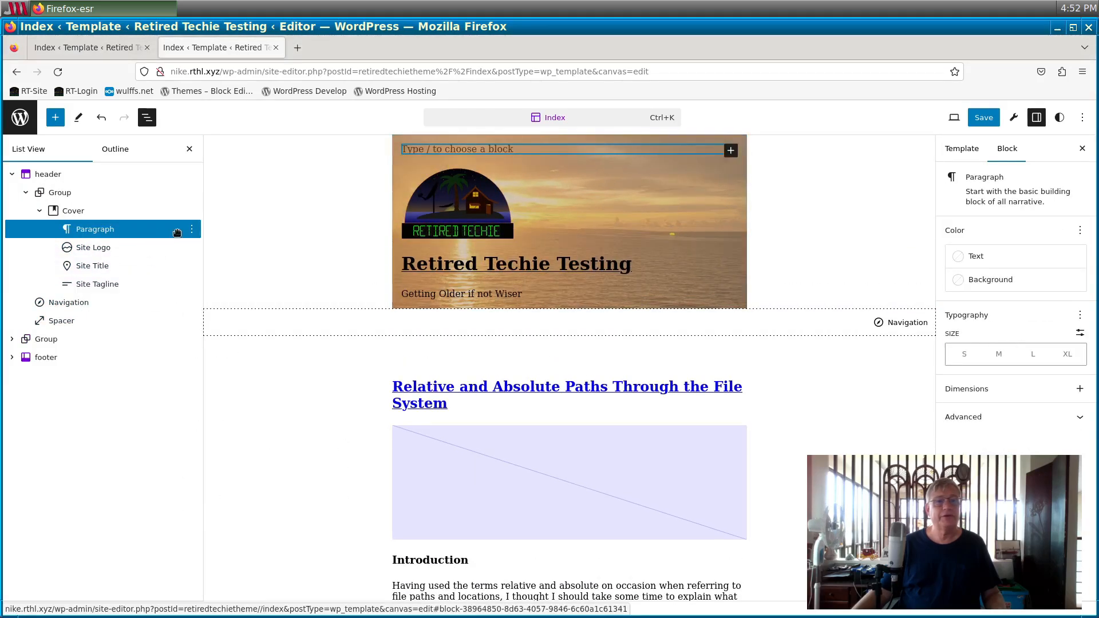
pyautogui.click(731, 149)
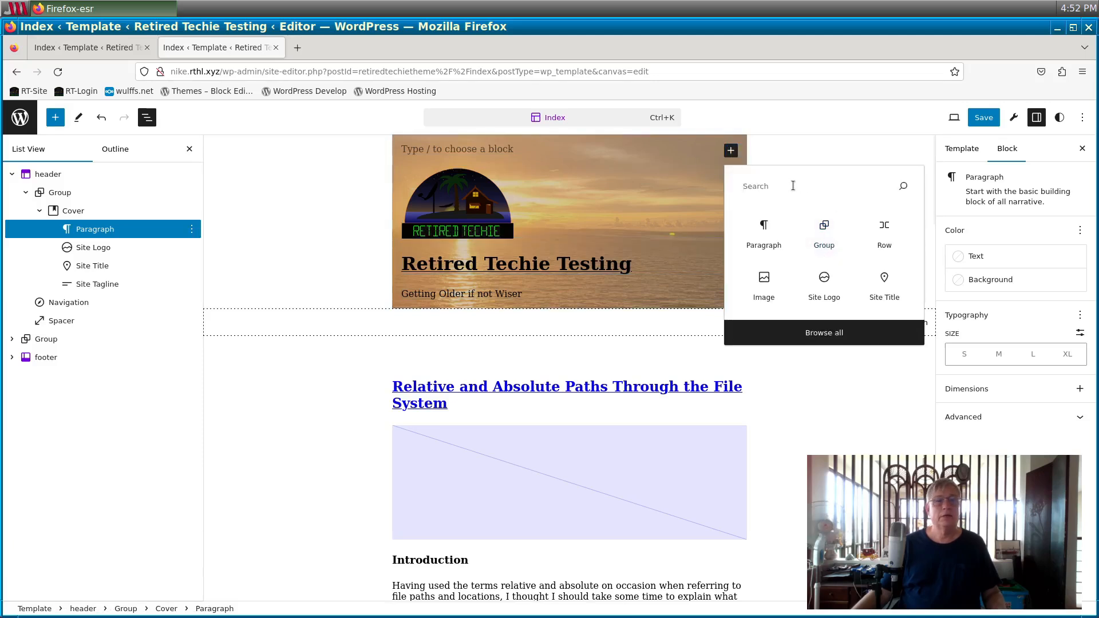
pyautogui.click(885, 229)
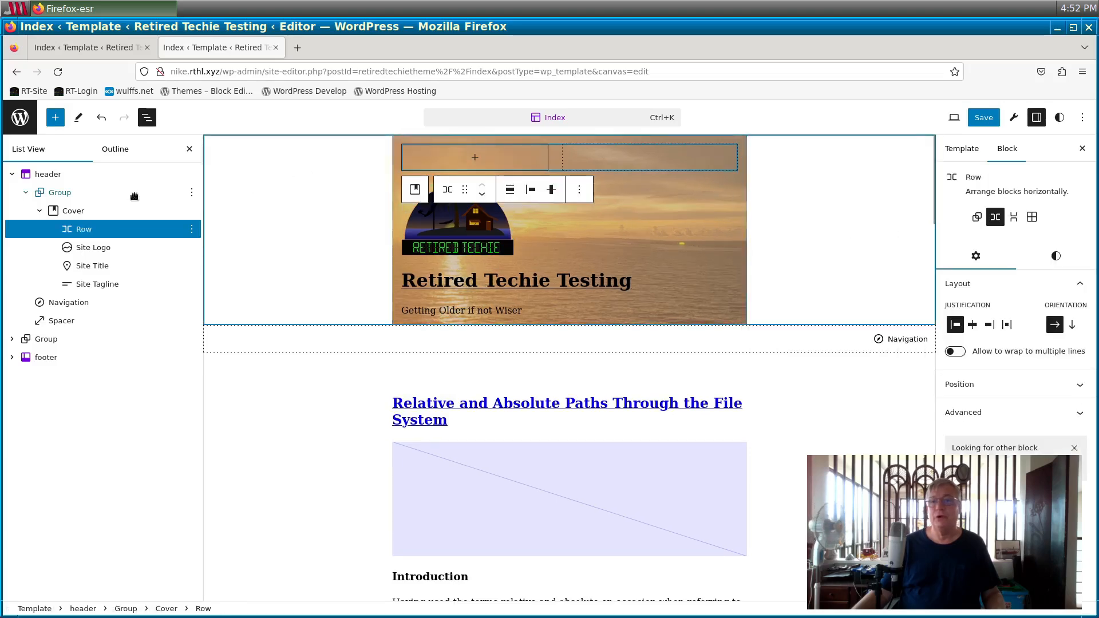
# Move the Site Logo and Site Title into the Row so they sit side by side.
pyautogui.moveTo(74, 246); pyautogui.dragTo(95, 235)
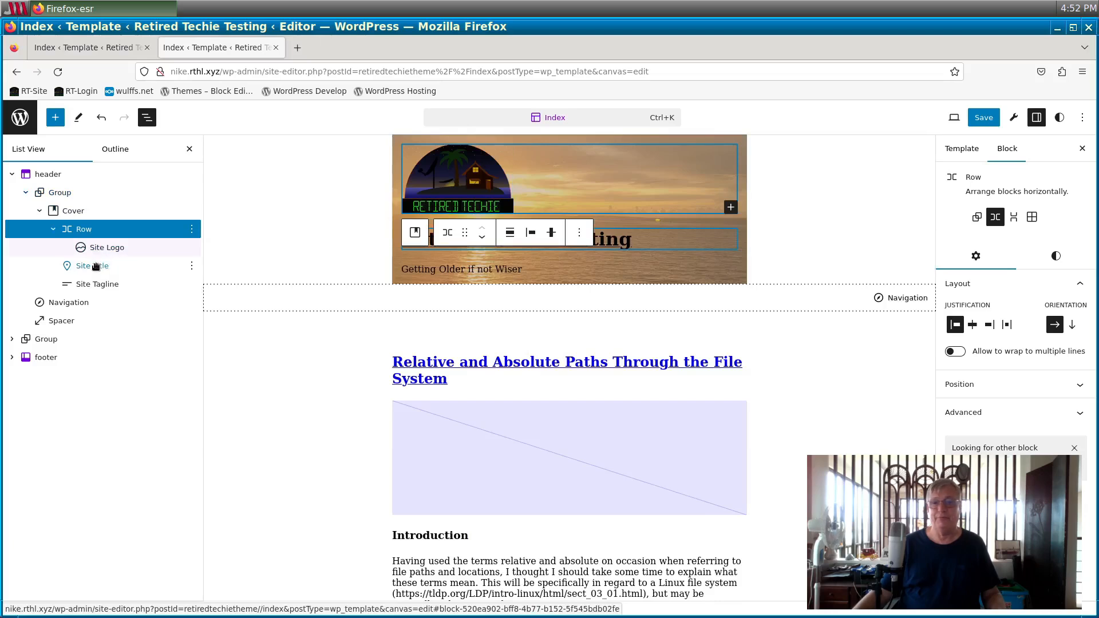
pyautogui.moveTo(96, 266); pyautogui.dragTo(119, 252)
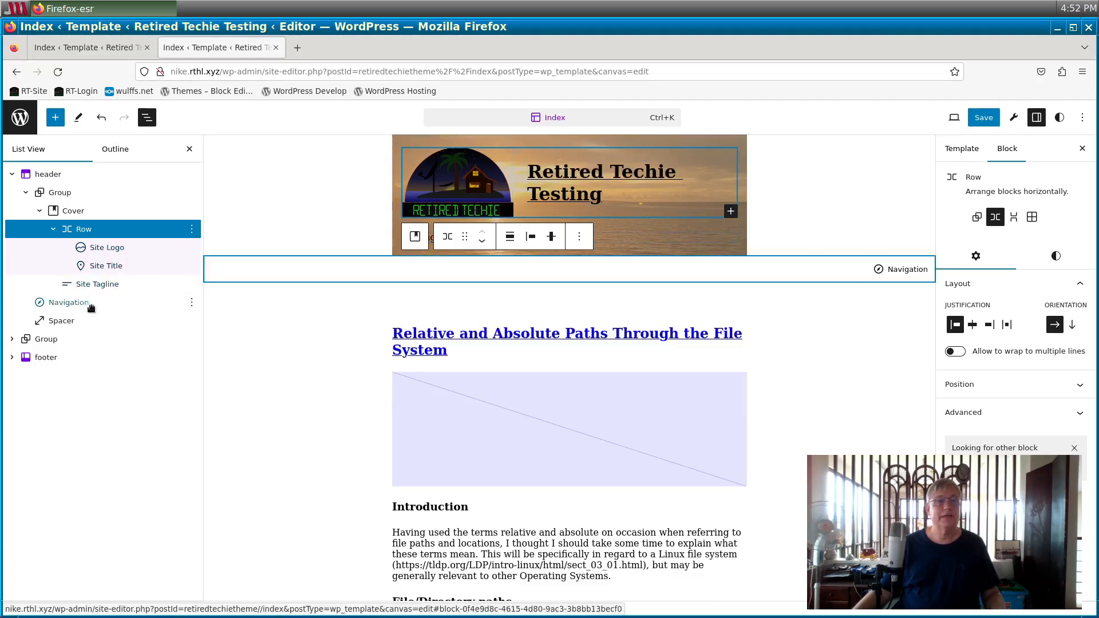
pyautogui.click(121, 302)
pyautogui.click(270, 354)
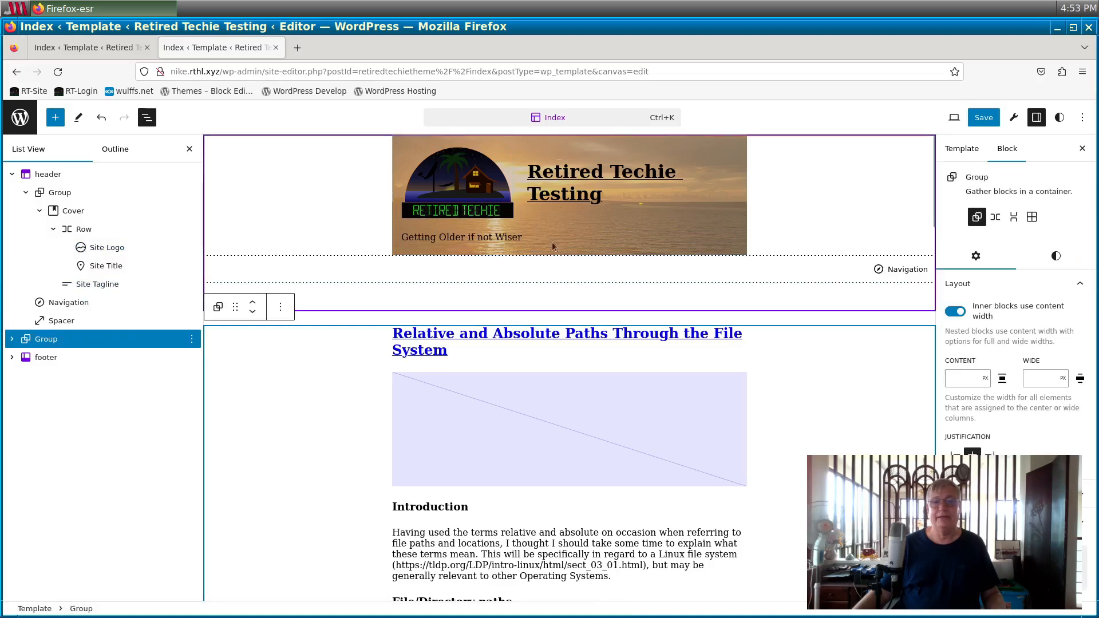
pyautogui.click(424, 191)
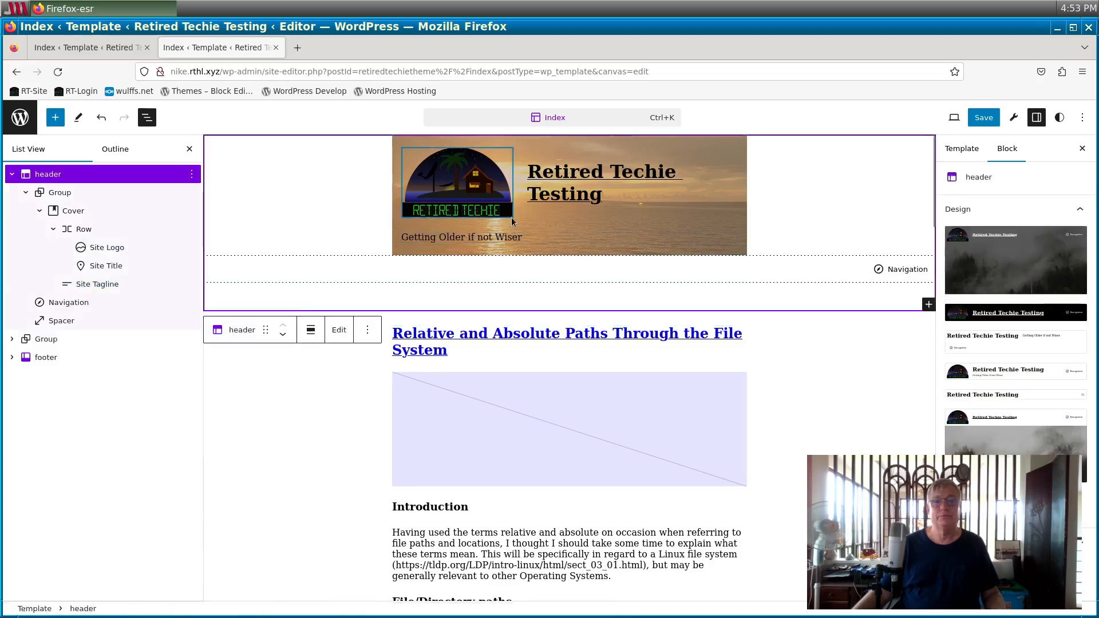
# Insert a Stack after the Site Logo in the Row and move the Site Title and Site Tagline into it.
pyautogui.click(118, 249)
pyautogui.rightClick(119, 250)
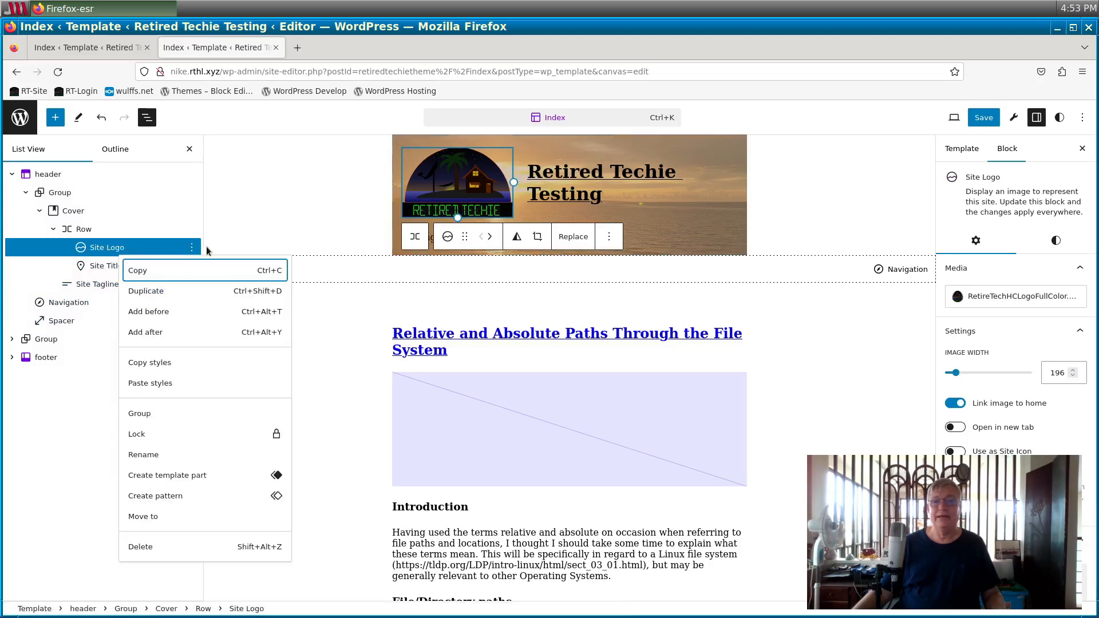
pyautogui.click(158, 332)
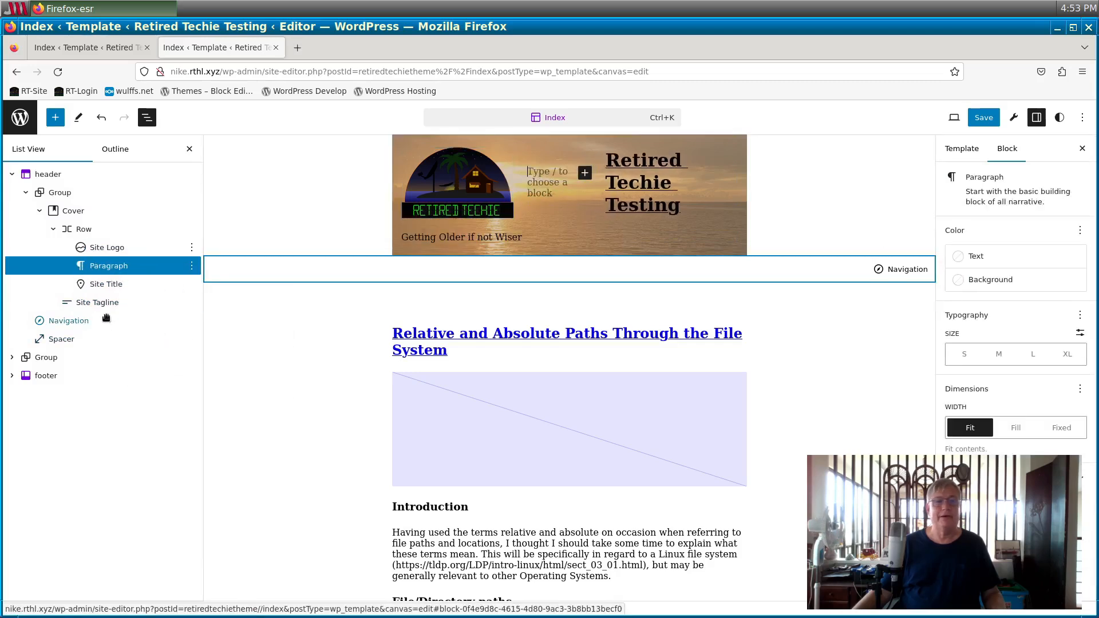
pyautogui.rightClick(183, 270)
pyautogui.click(584, 172)
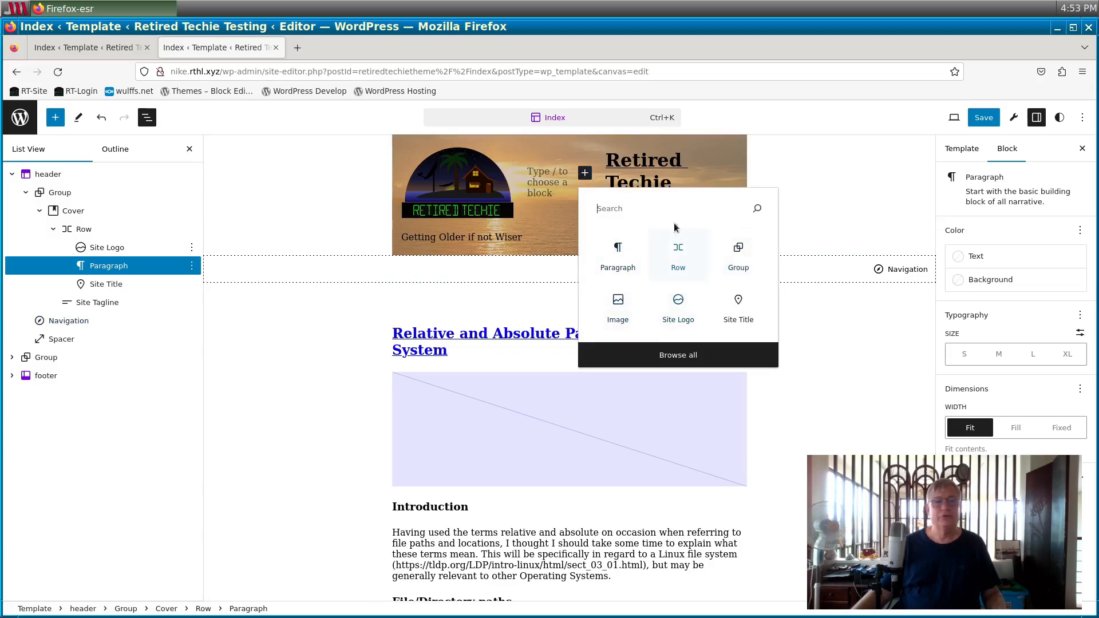
pyautogui.click(690, 356)
pyautogui.scroll(-5, 100, 344)
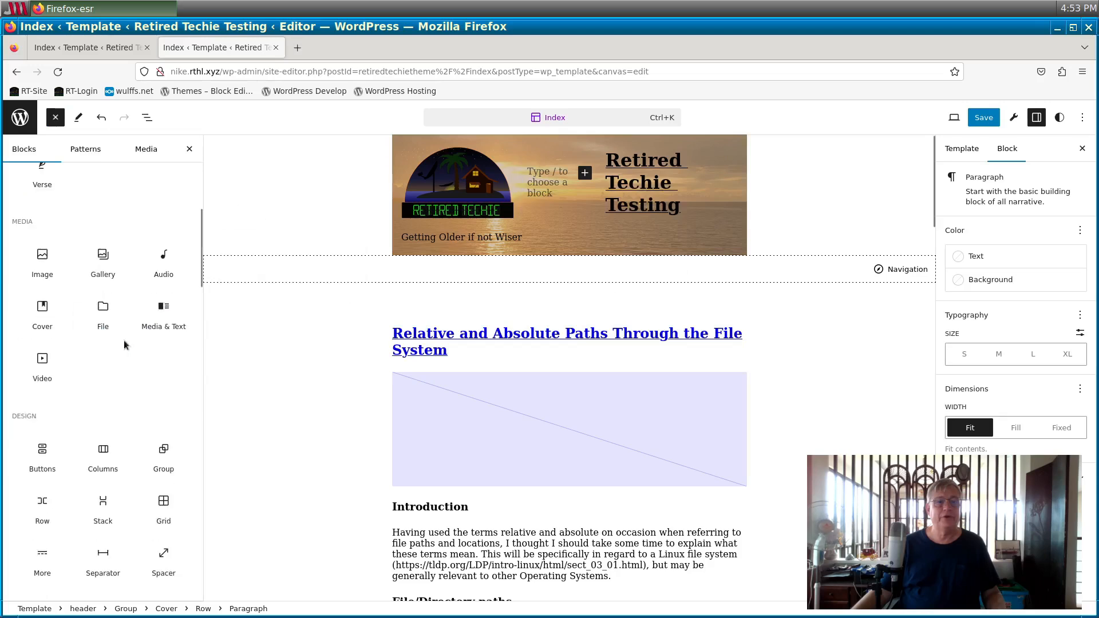
pyautogui.moveTo(107, 347)
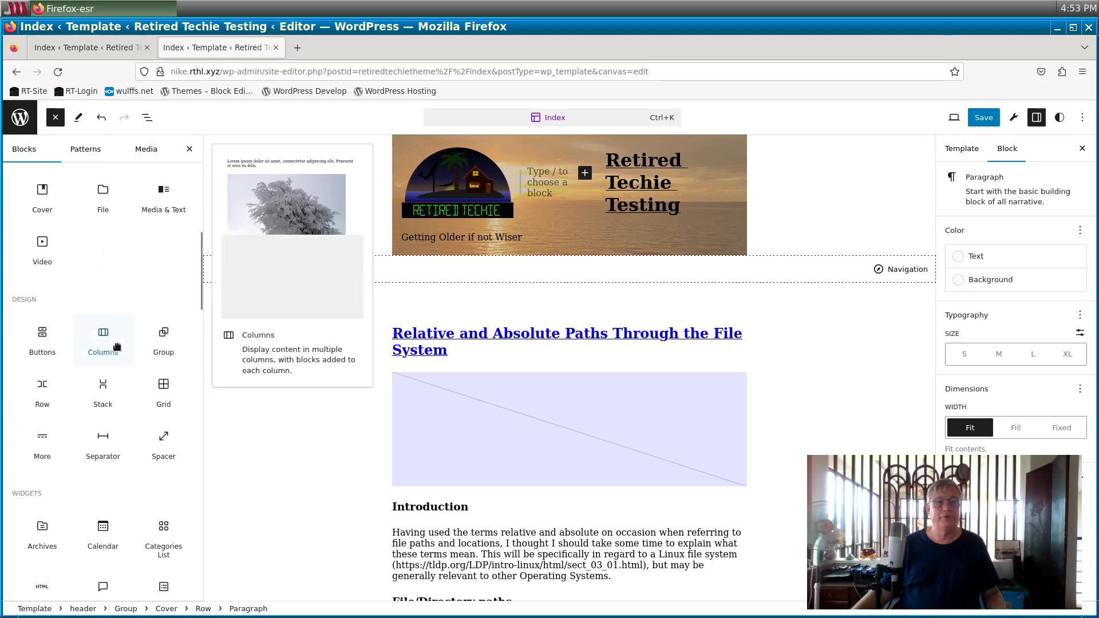
pyautogui.click(103, 391)
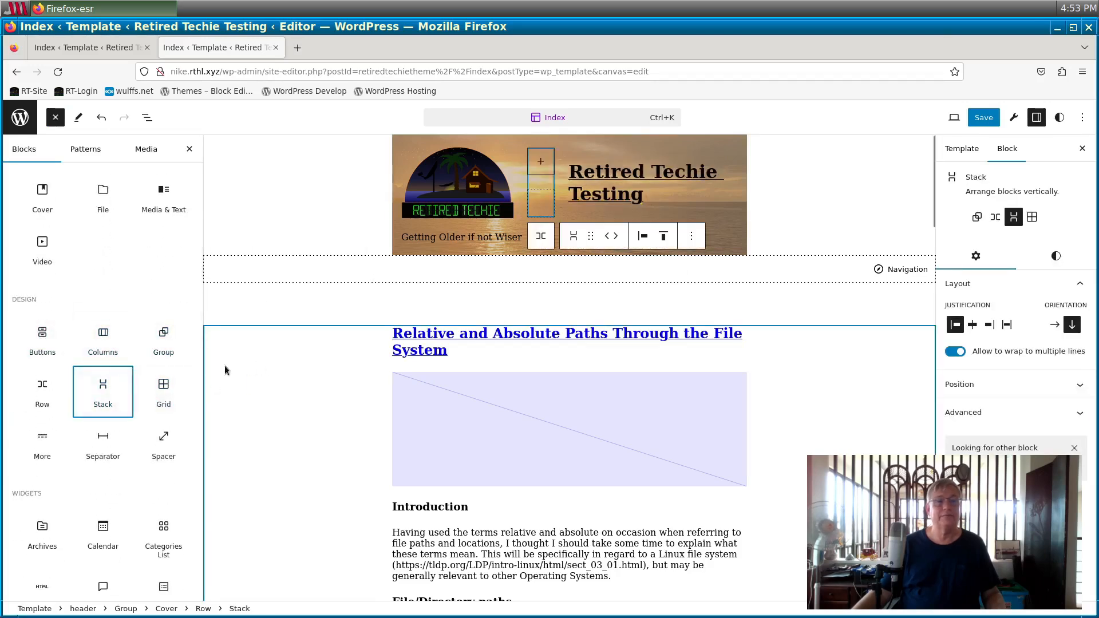
pyautogui.click(189, 149)
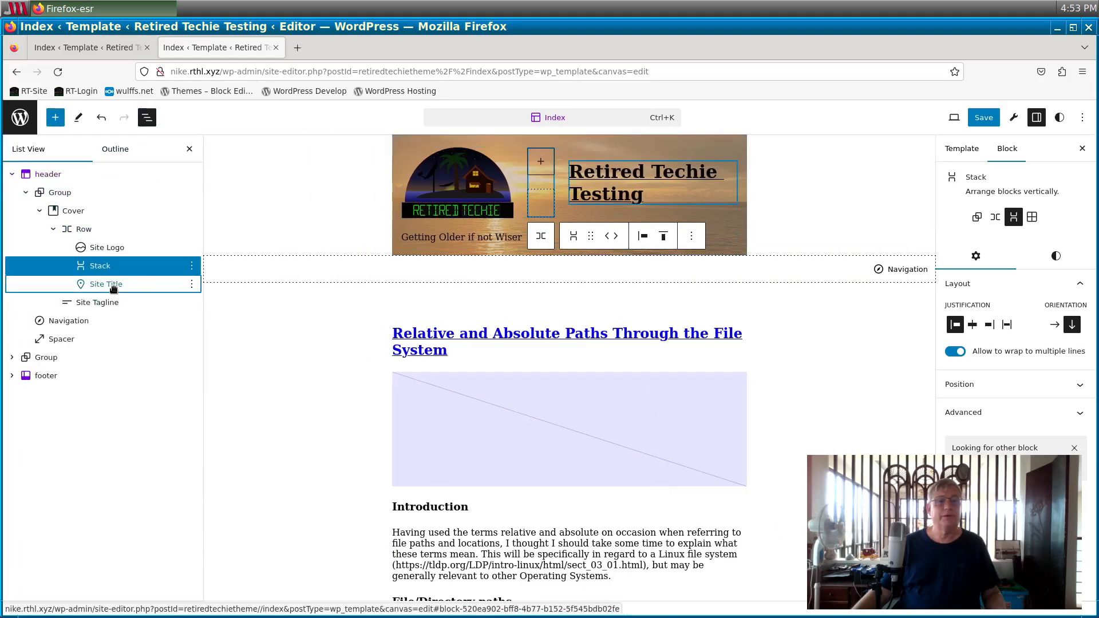
pyautogui.moveTo(111, 285); pyautogui.dragTo(110, 272)
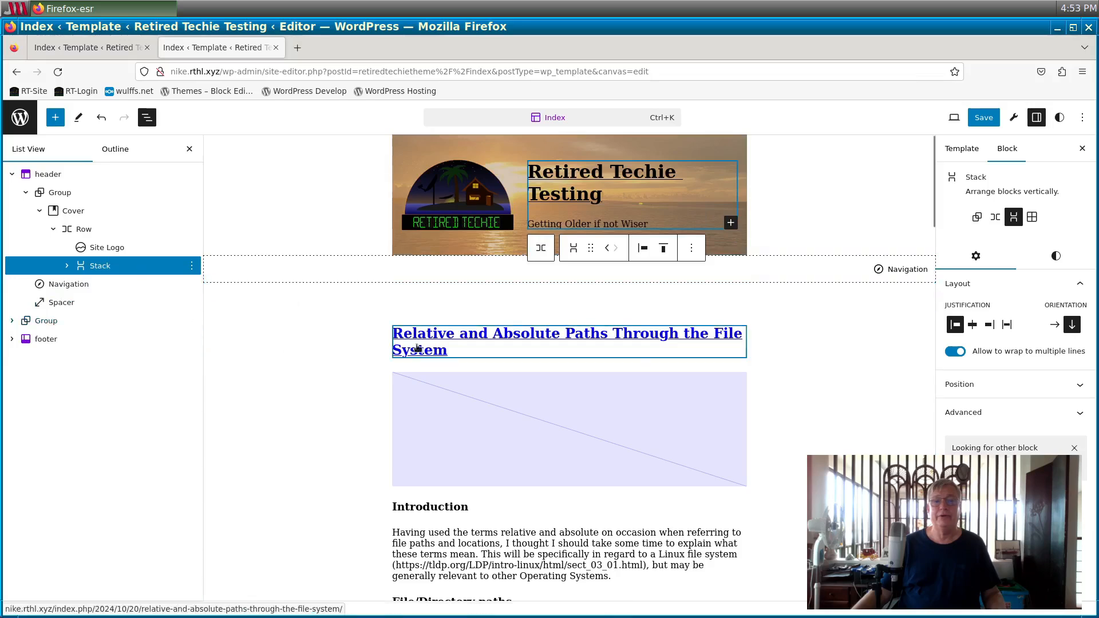
# Shrink the Site Logo to about 129 px wide and reduce the Cover's height to fit closely around the Row.
pyautogui.hotkey('ctrl', '+')
pyautogui.hotkey('ctrl', '+')
pyautogui.click(449, 248)
pyautogui.moveTo(439, 255); pyautogui.dragTo(440, 225)
pyautogui.click(540, 279)
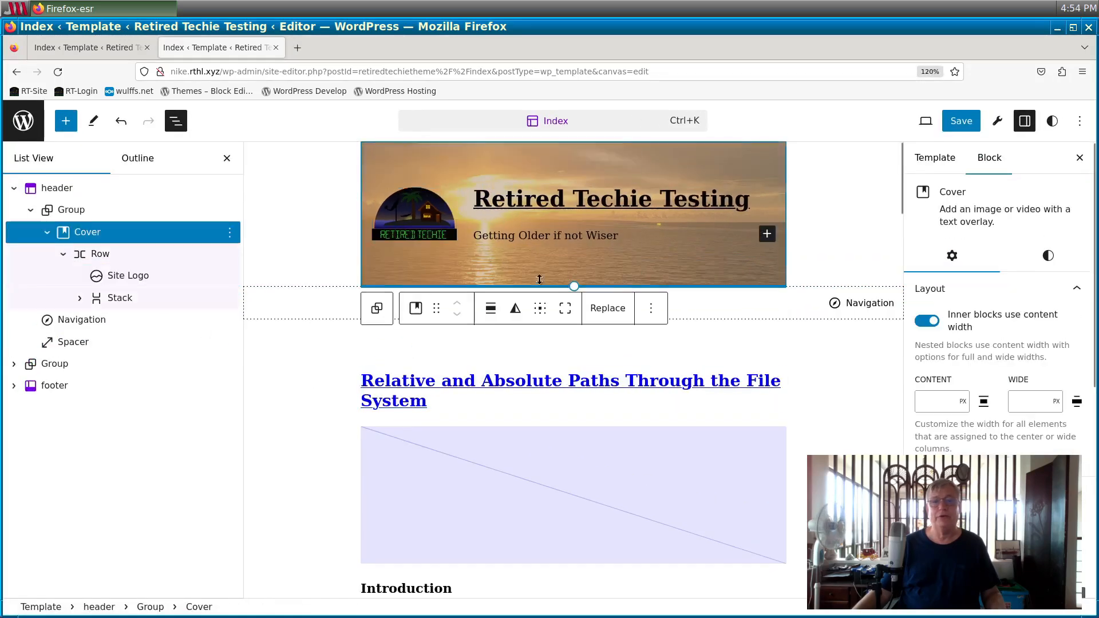
pyautogui.moveTo(574, 286); pyautogui.dragTo(576, 220)
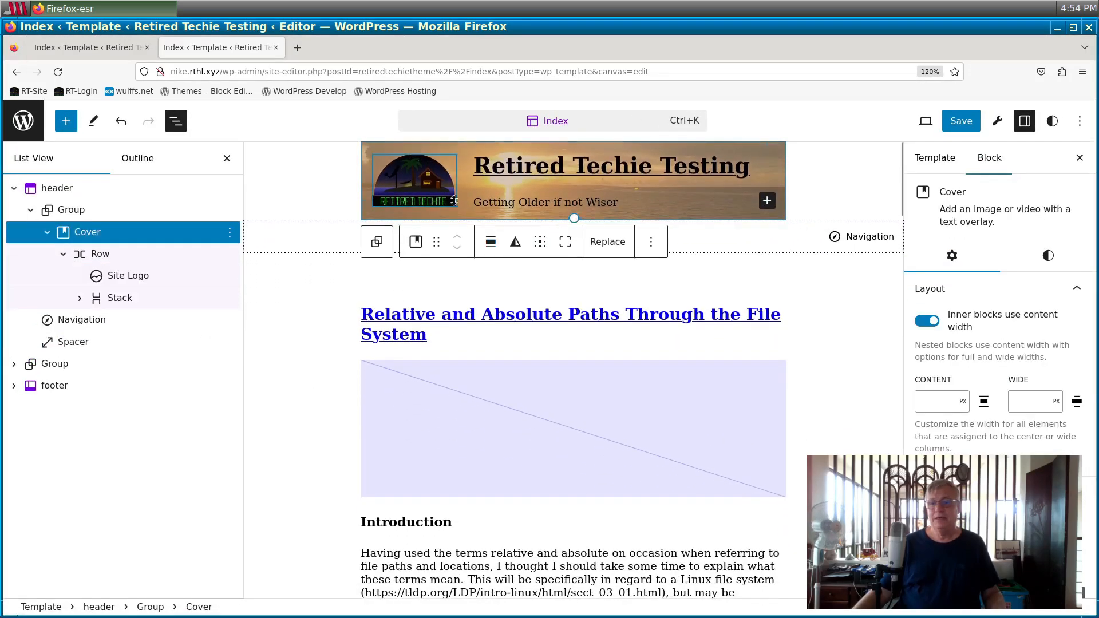
pyautogui.click(442, 184)
pyautogui.moveTo(457, 181)
pyautogui.mouseDown()
pyautogui.moveTo(479, 186)
pyautogui.moveTo(450, 184)
pyautogui.moveTo(460, 185)
pyautogui.mouseUp()
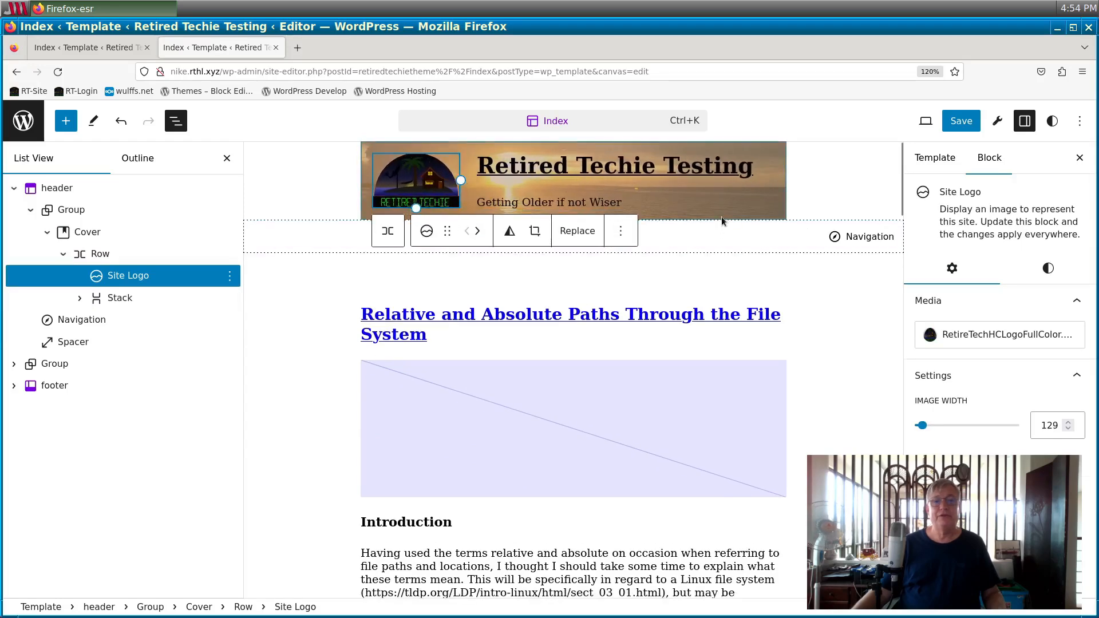
pyautogui.click(722, 217)
pyautogui.moveTo(574, 220); pyautogui.dragTo(575, 220)
pyautogui.click(344, 275)
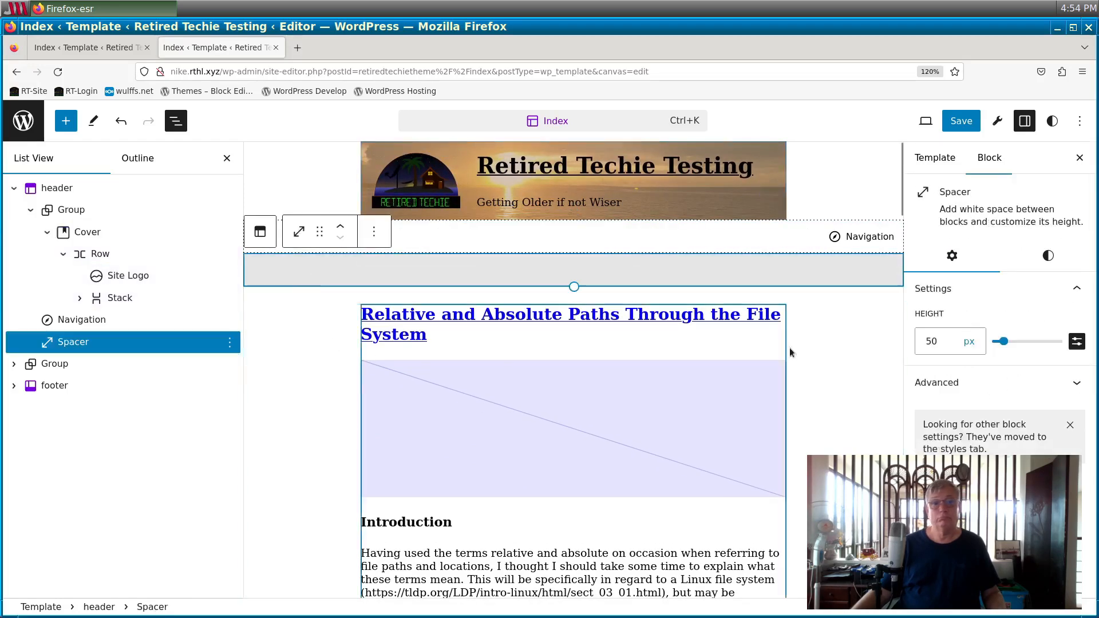
pyautogui.click(610, 352)
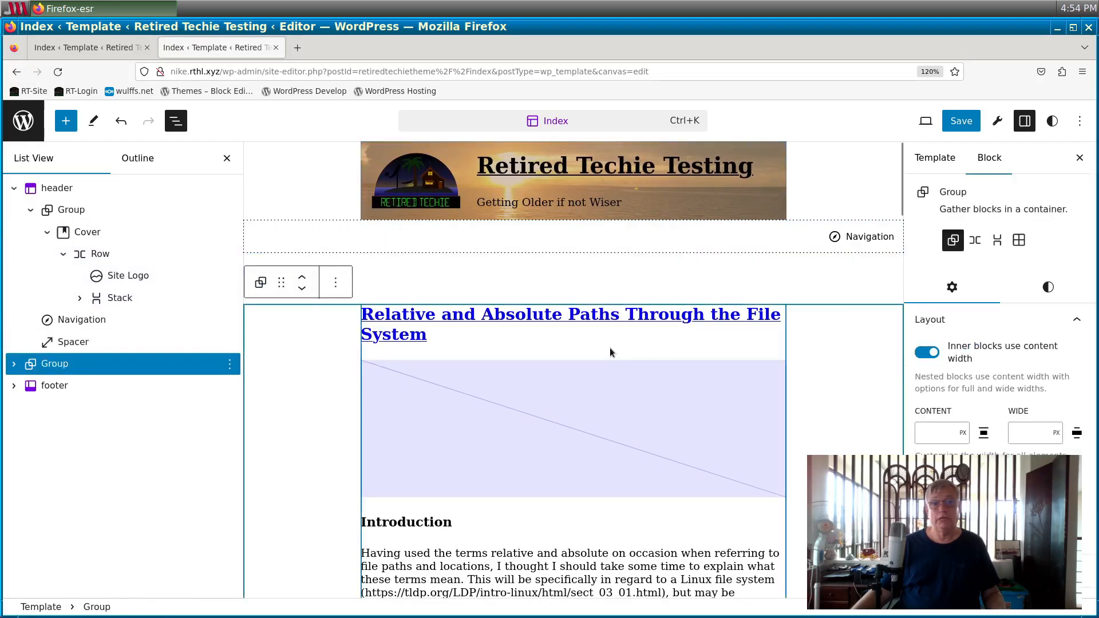
# Save the template changes and return to the WordPress dashboard.
pyautogui.click(953, 123)
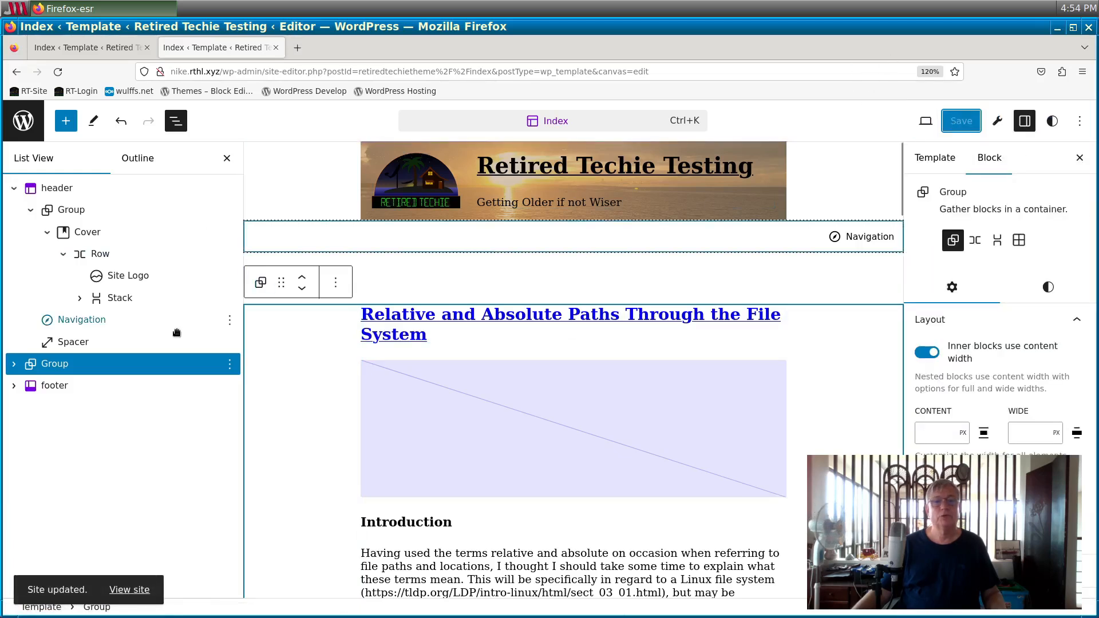
pyautogui.click(23, 121)
pyautogui.click(22, 121)
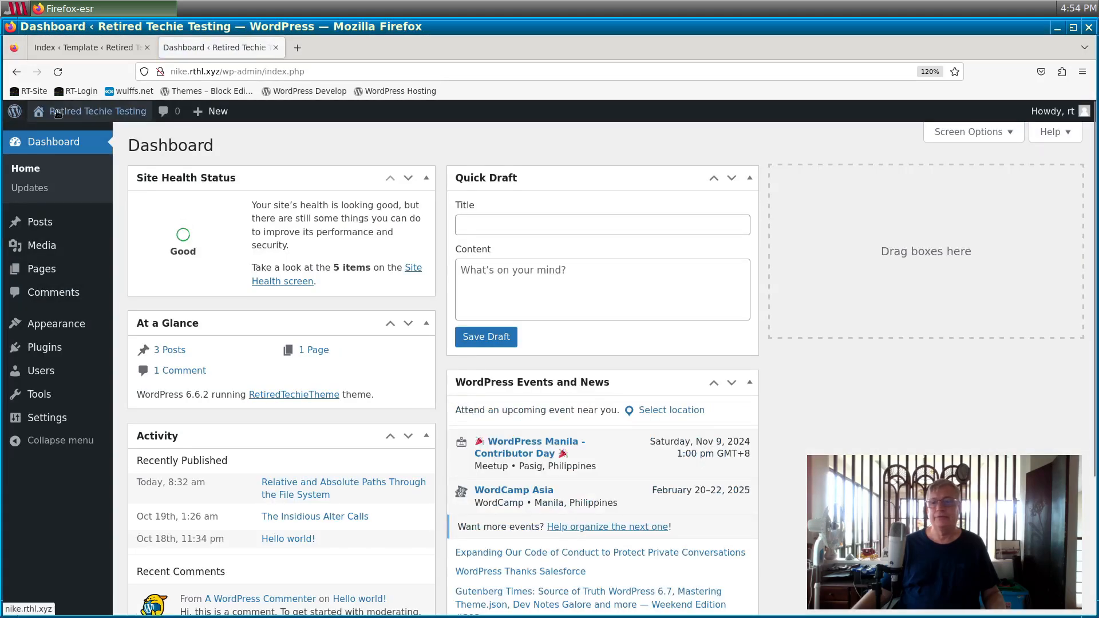
# Open the live site and examine how the rearranged header displays at larger and smaller page zoom levels.
pyautogui.click(91, 111)
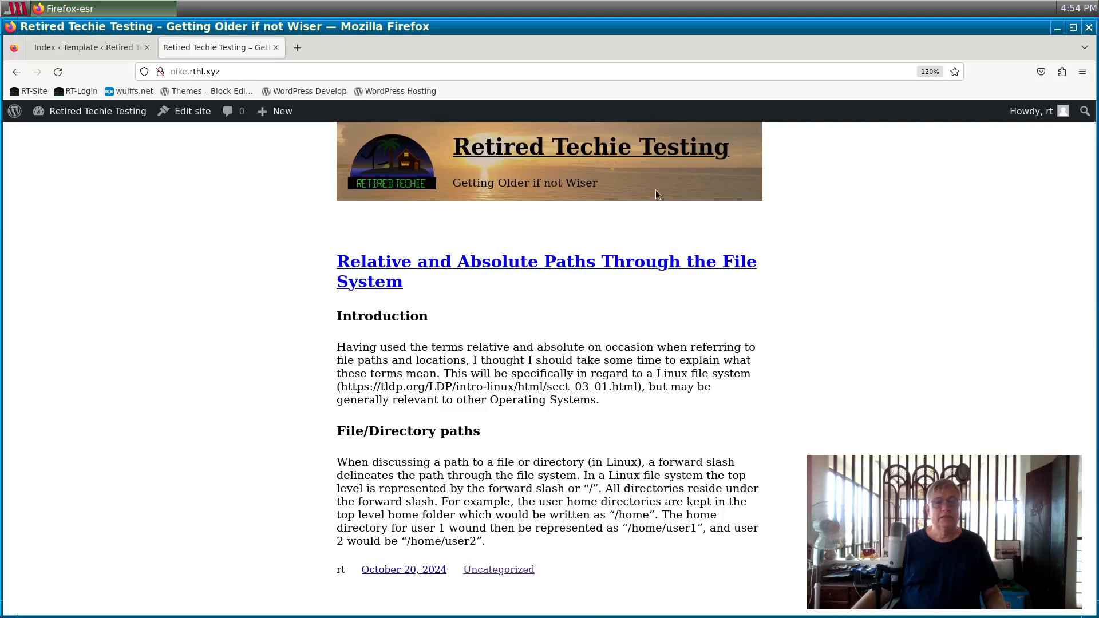
pyautogui.hotkey('ctrl', '+')
pyautogui.hotkey('ctrl', '+')
pyautogui.hotkey('ctrl', '+')
pyautogui.hotkey('ctrl', '+')
pyautogui.hotkey('ctrl', '+')
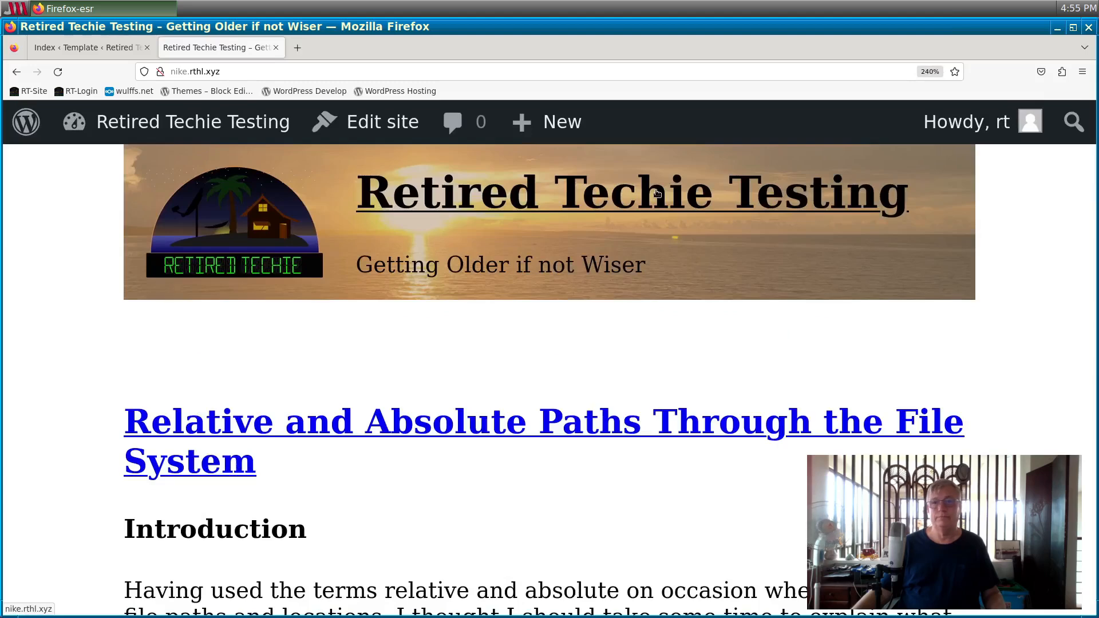
pyautogui.hotkey('ctrl', '-')
pyautogui.hotkey('ctrl', '-')
pyautogui.hotkey('ctrl', '-')
pyautogui.hotkey('ctrl', '-')
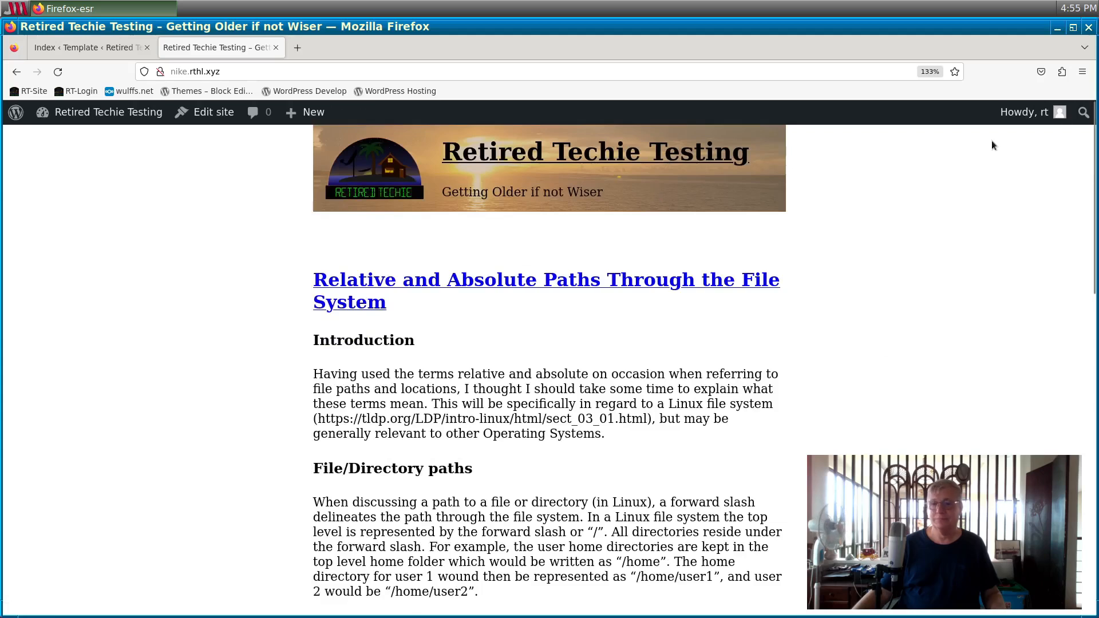
# Log out of WordPress and close the browser window.
pyautogui.moveTo(1031, 112)
pyautogui.click(967, 184)
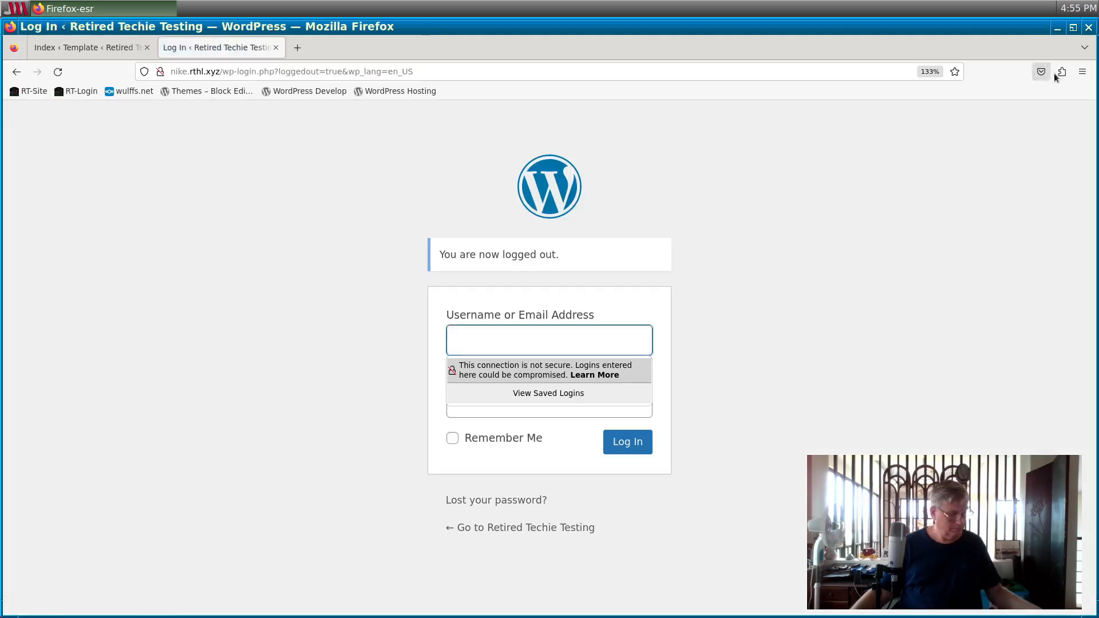
pyautogui.click(1088, 28)
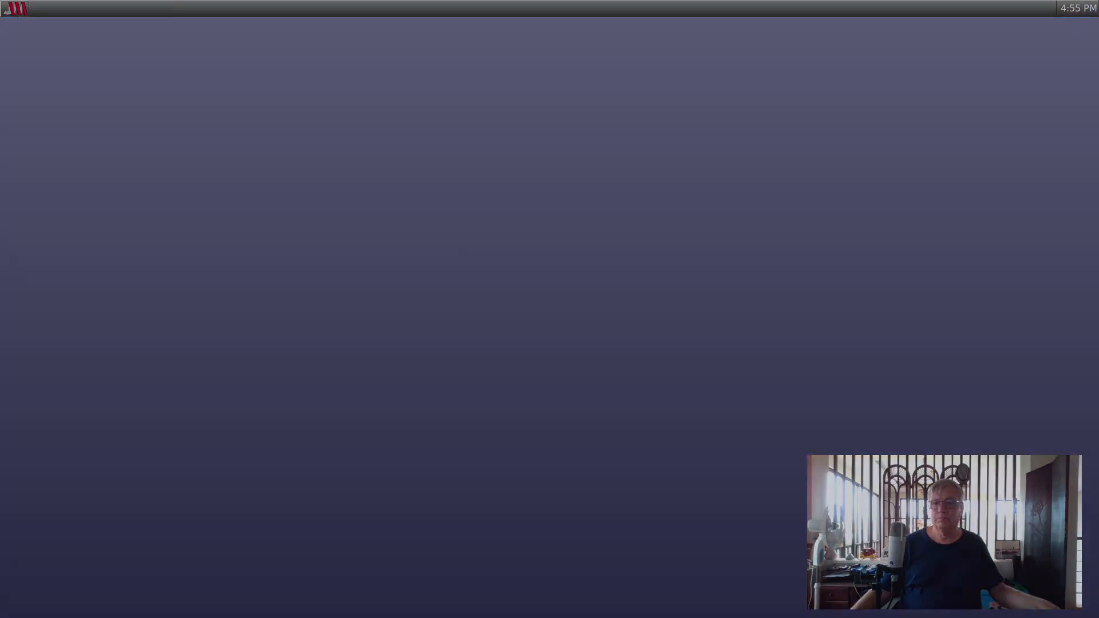